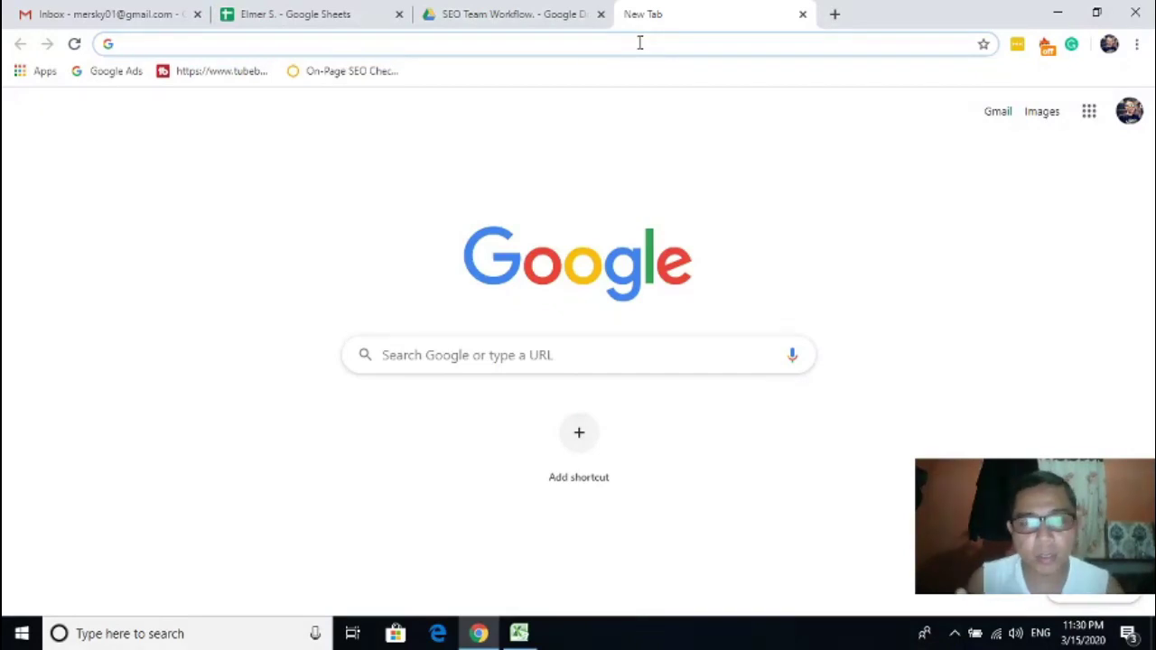
# Search Google for "seo digital marketing".
pyautogui.click(511, 355)
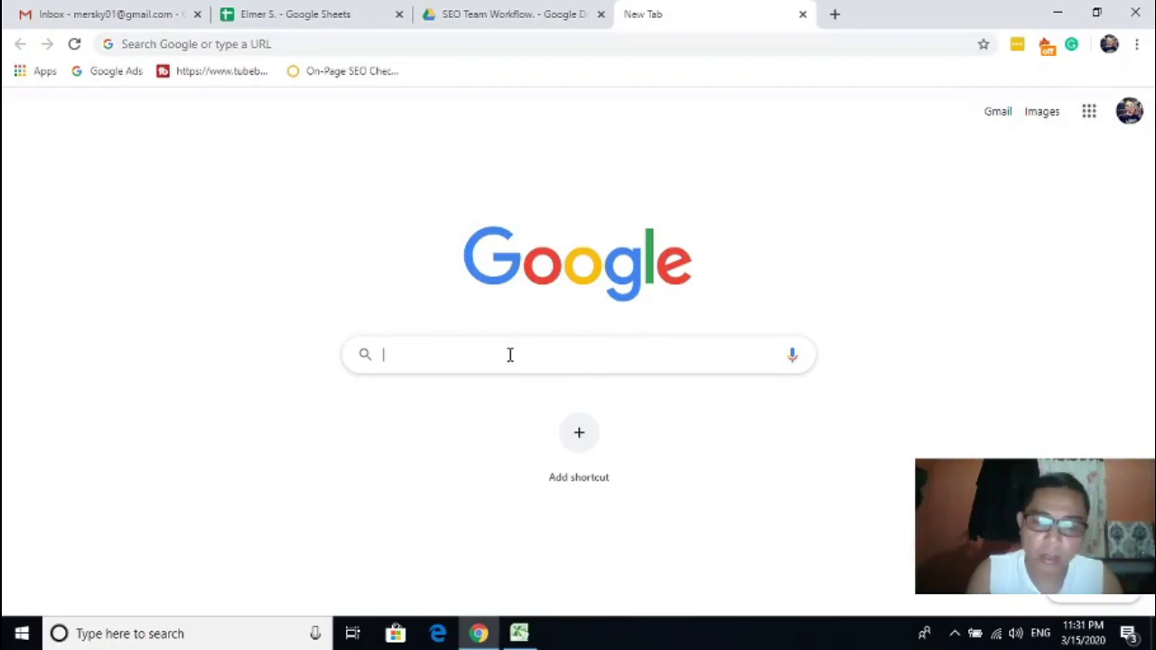
pyautogui.write('seo digi')
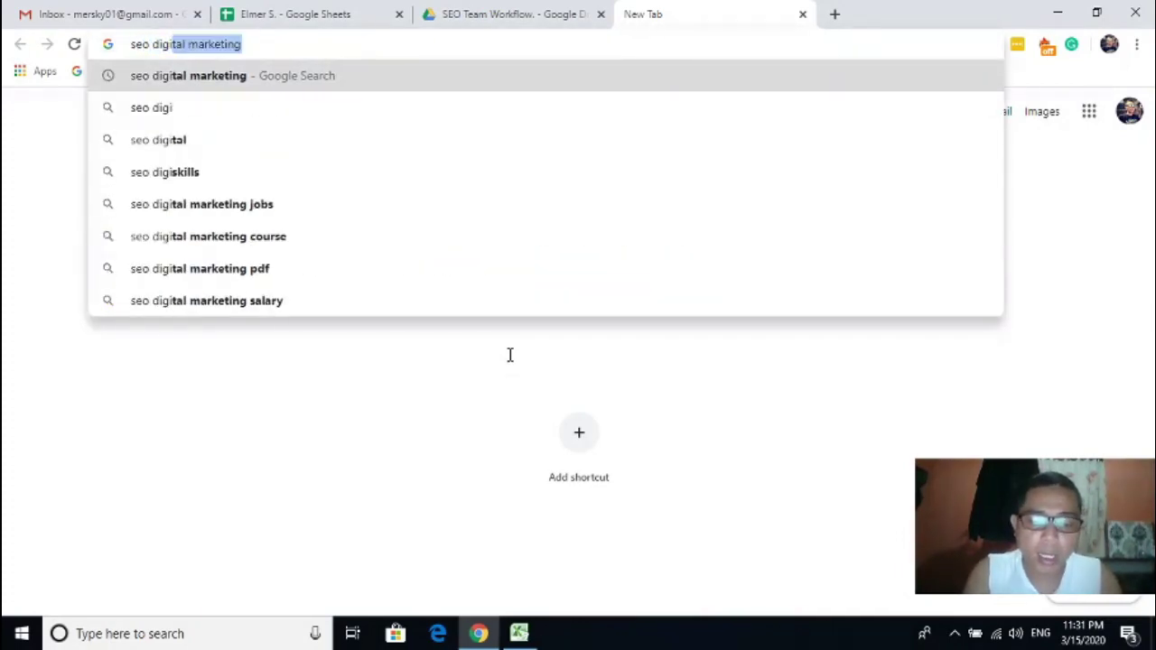
pyautogui.write('tal ma')
pyautogui.press('Return')
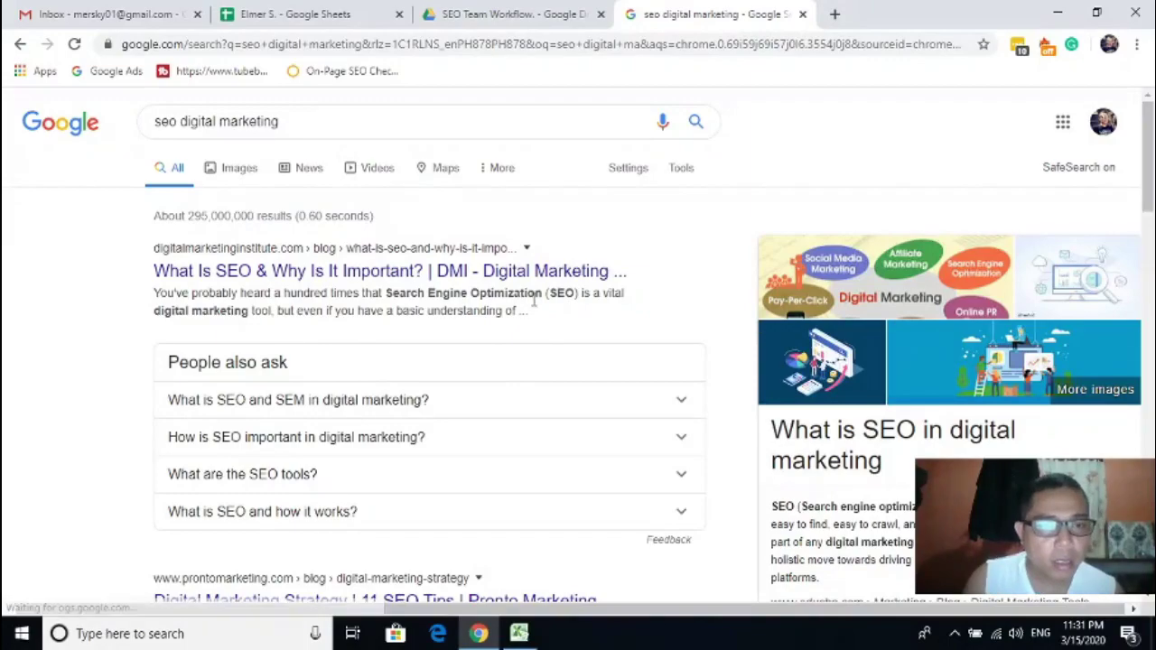
# Look through the top search results and the suggested queries for "seo digital marketing".
pyautogui.scroll(-4, 316, 265)
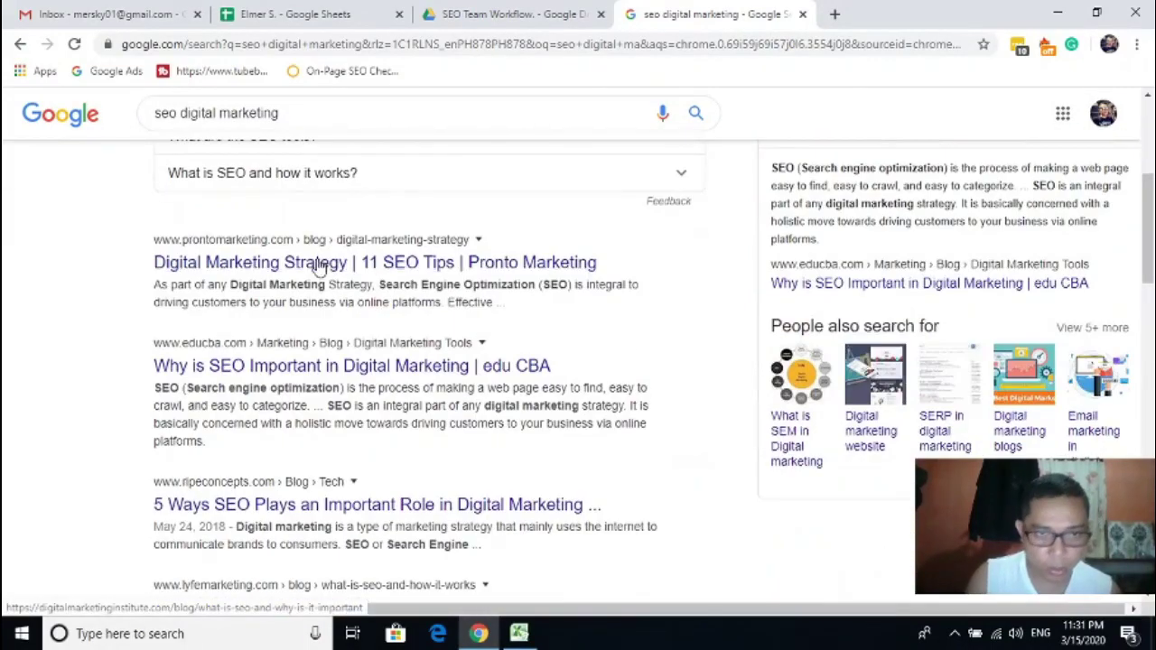
pyautogui.scroll(4, 390, 361)
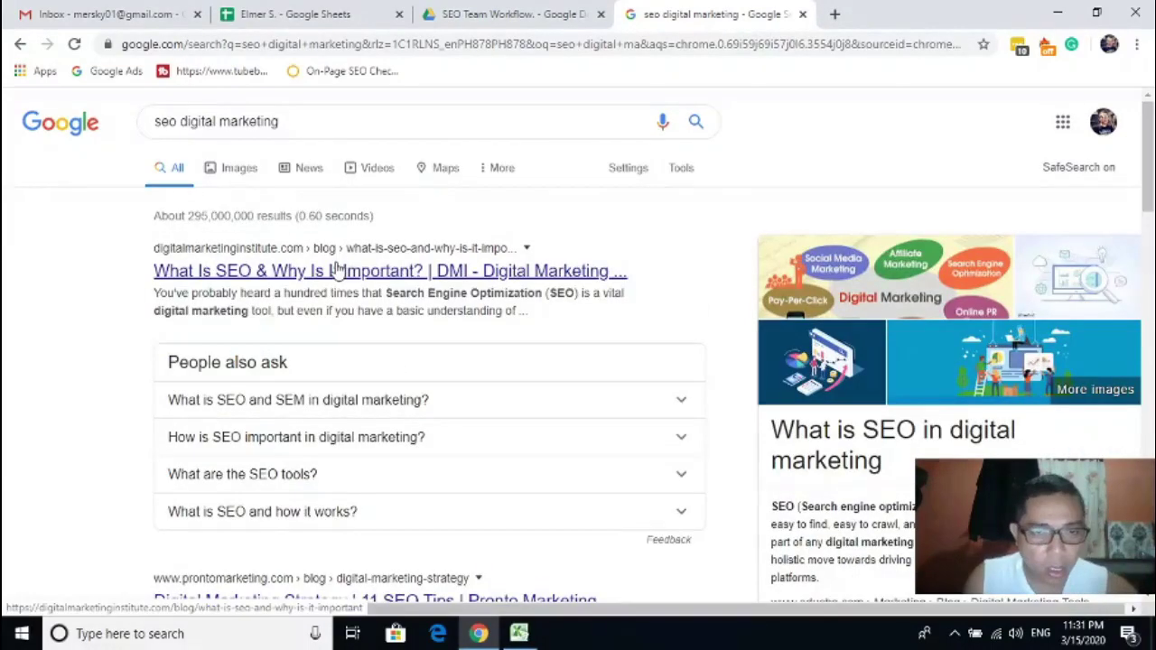
pyautogui.scroll(-2, 335, 280)
pyautogui.scroll(2, 358, 340)
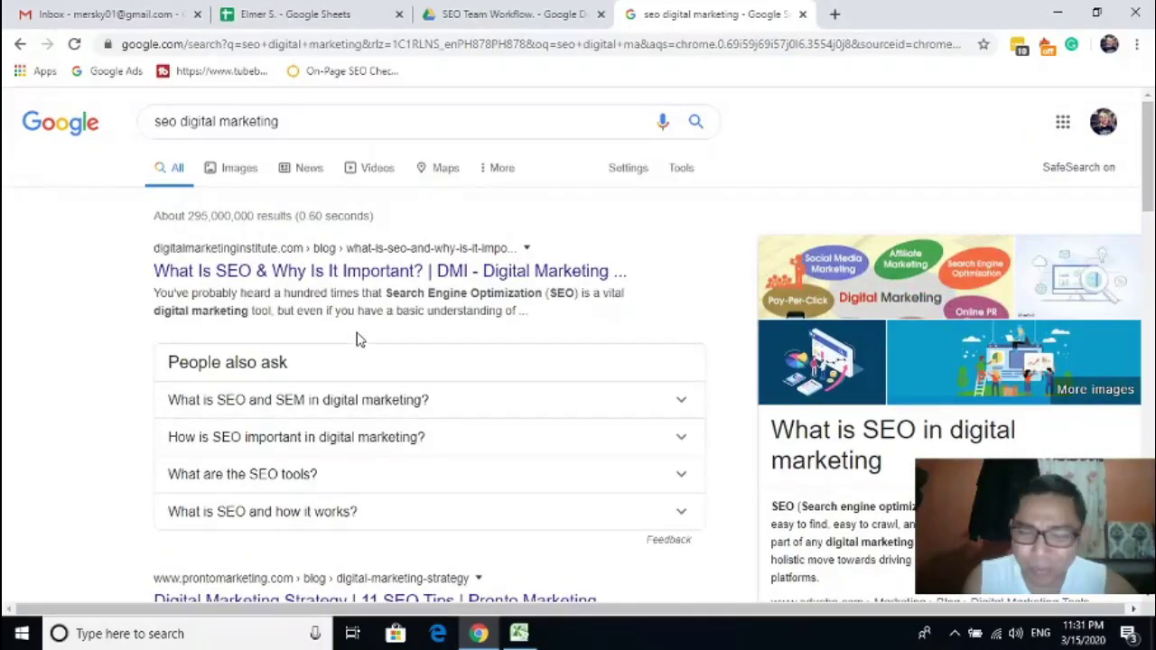
pyautogui.click(358, 121)
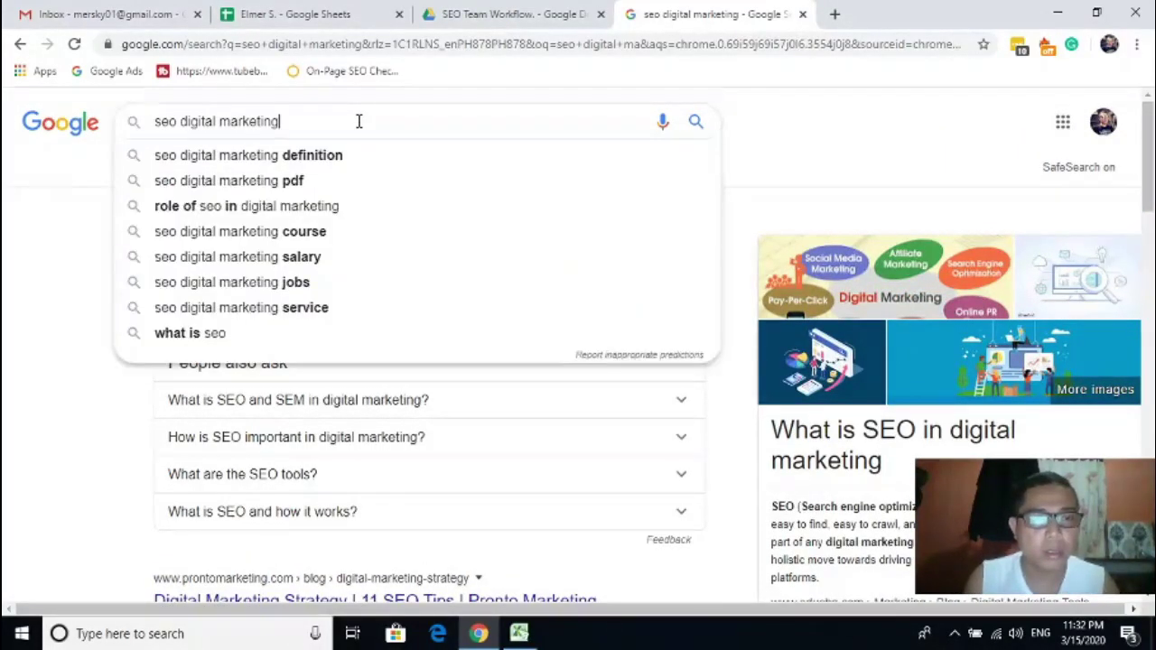
pyautogui.click(812, 129)
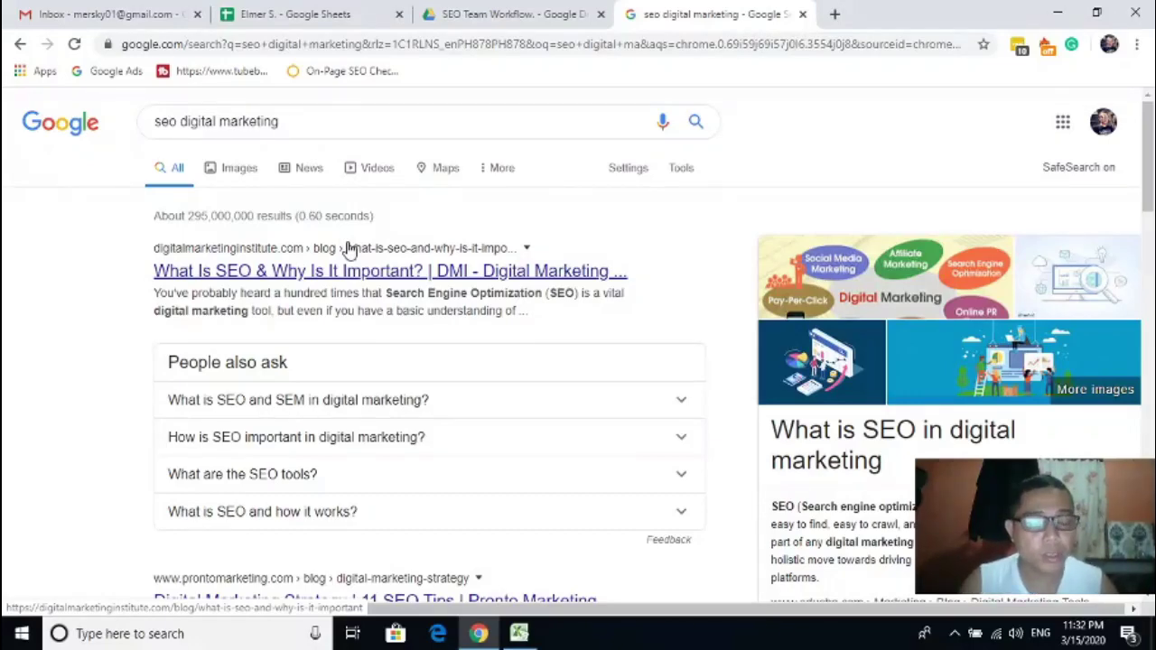
pyautogui.click(309, 116)
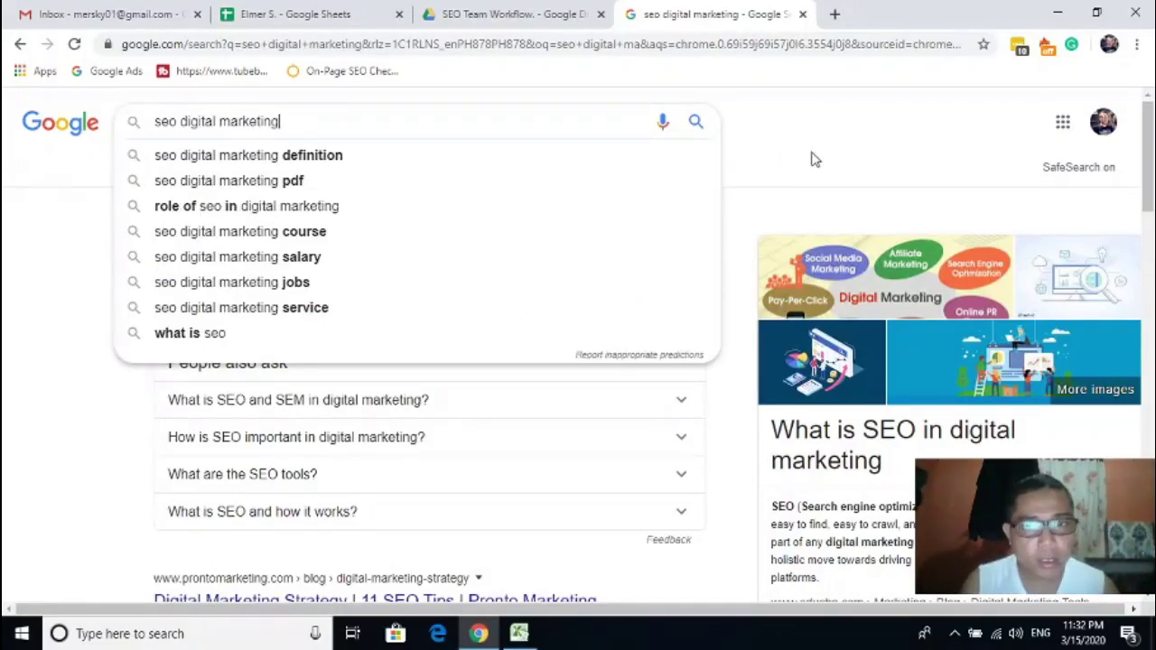
pyautogui.click(842, 133)
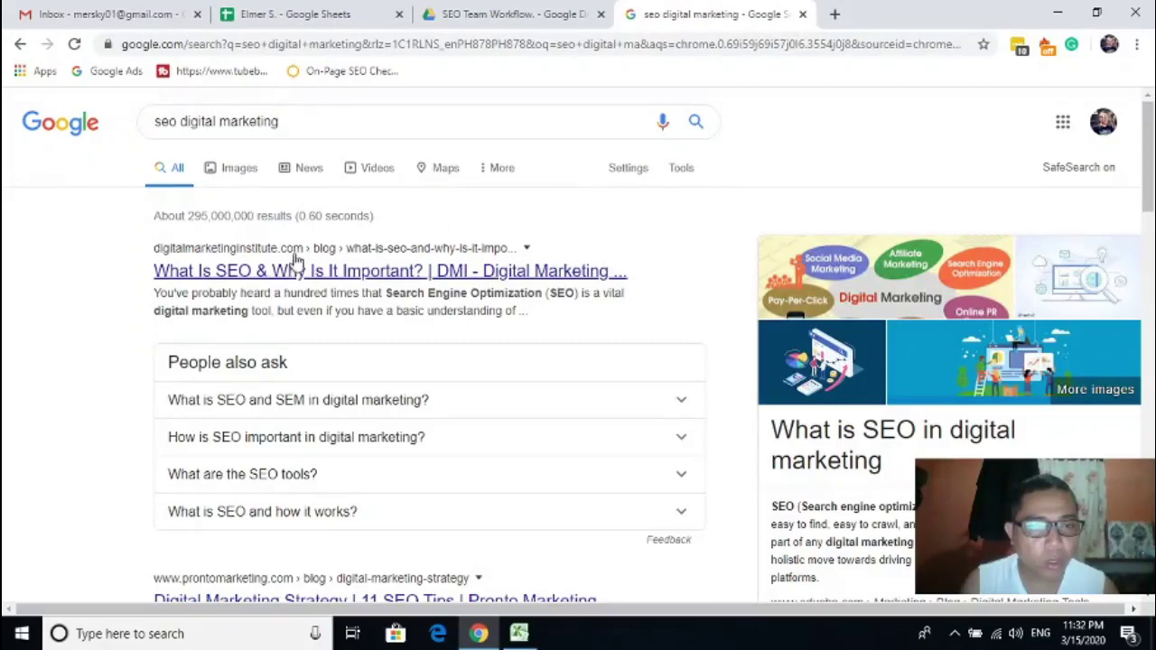
# Open the first result, the Digital Marketing Institute article, in a new tab and shorten its address to the digitalmarketinginstitute.com homepage.
pyautogui.middleClick(249, 267)
pyautogui.click(855, 11)
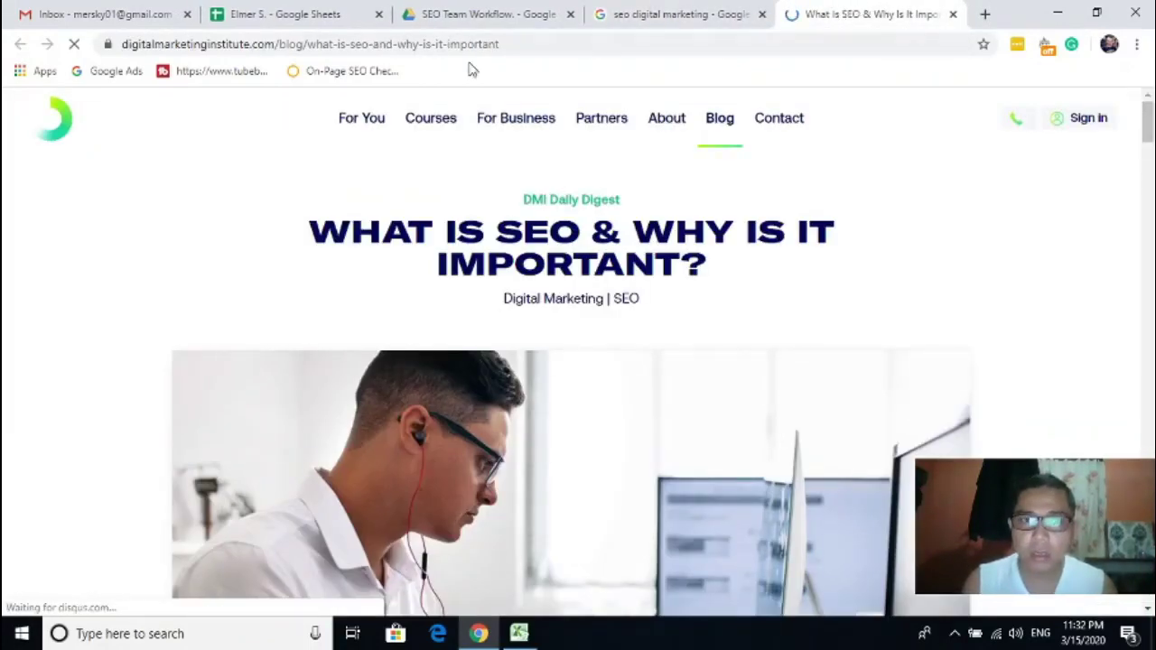
pyautogui.moveTo(278, 44); pyautogui.dragTo(547, 78)
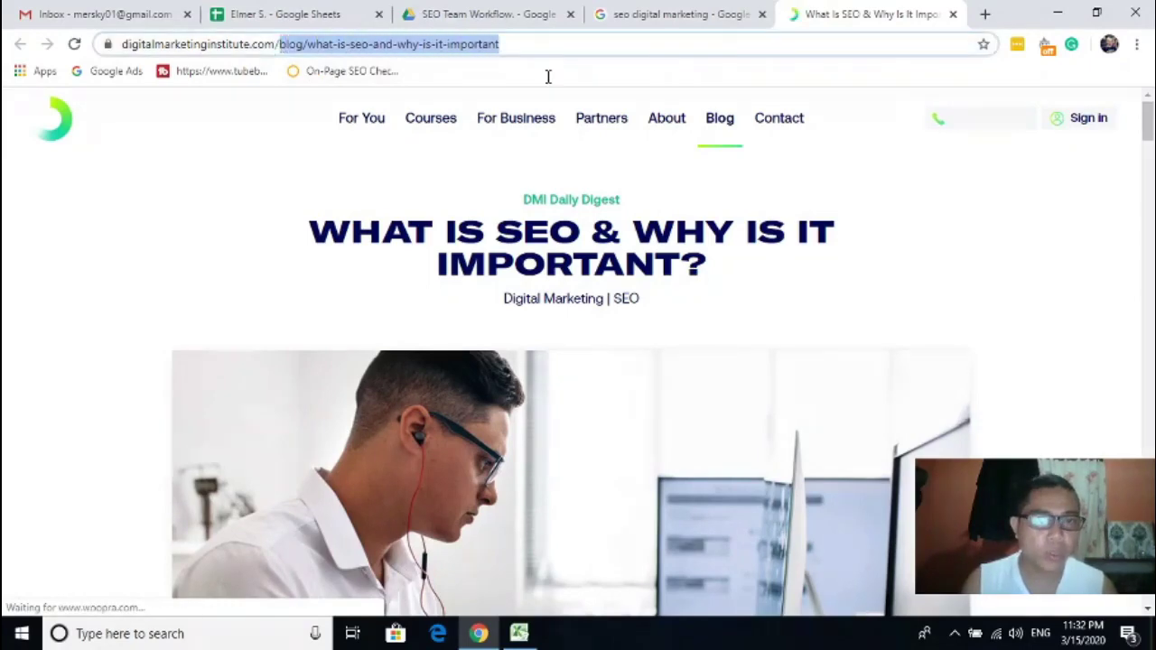
pyautogui.press('BackSpace')
pyautogui.click(553, 81)
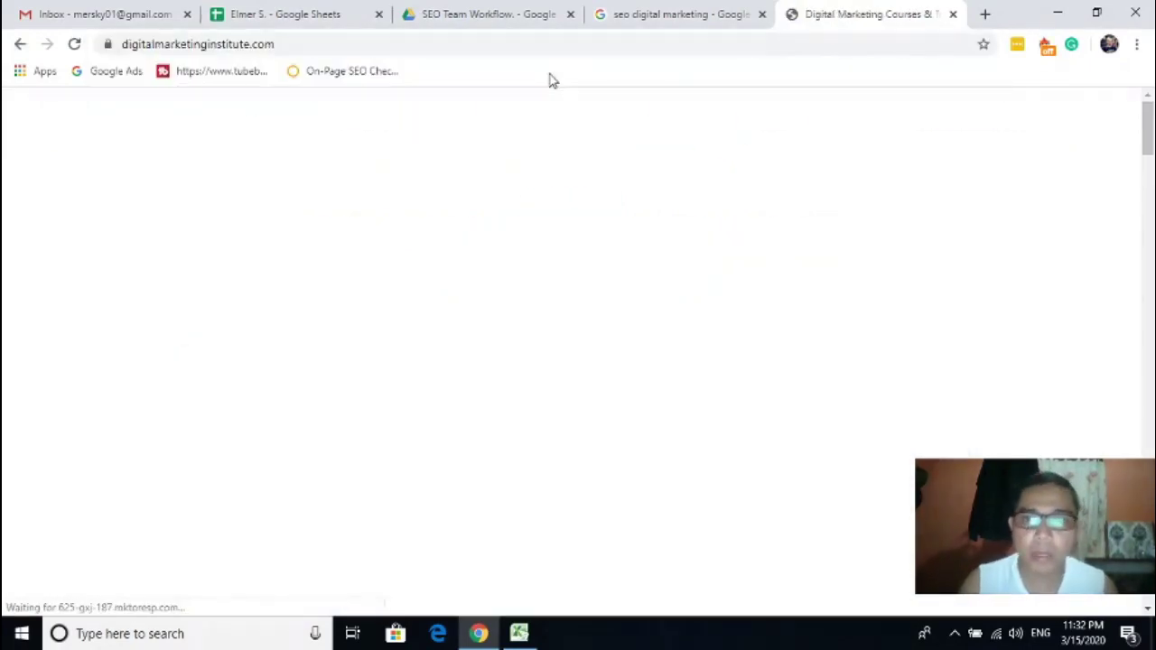
# Look over the Digital Marketing Institute homepage and its domain alongside the search results.
pyautogui.scroll(-5, 569, 325)
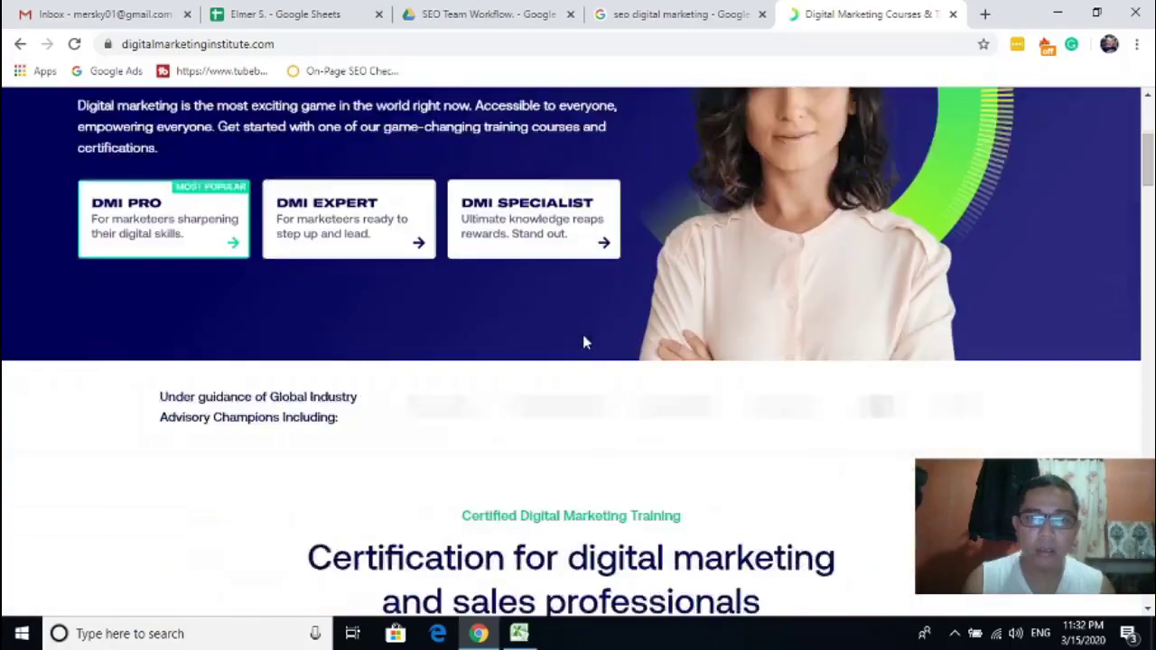
pyautogui.scroll(5, 596, 339)
pyautogui.click(677, 13)
pyautogui.click(844, 14)
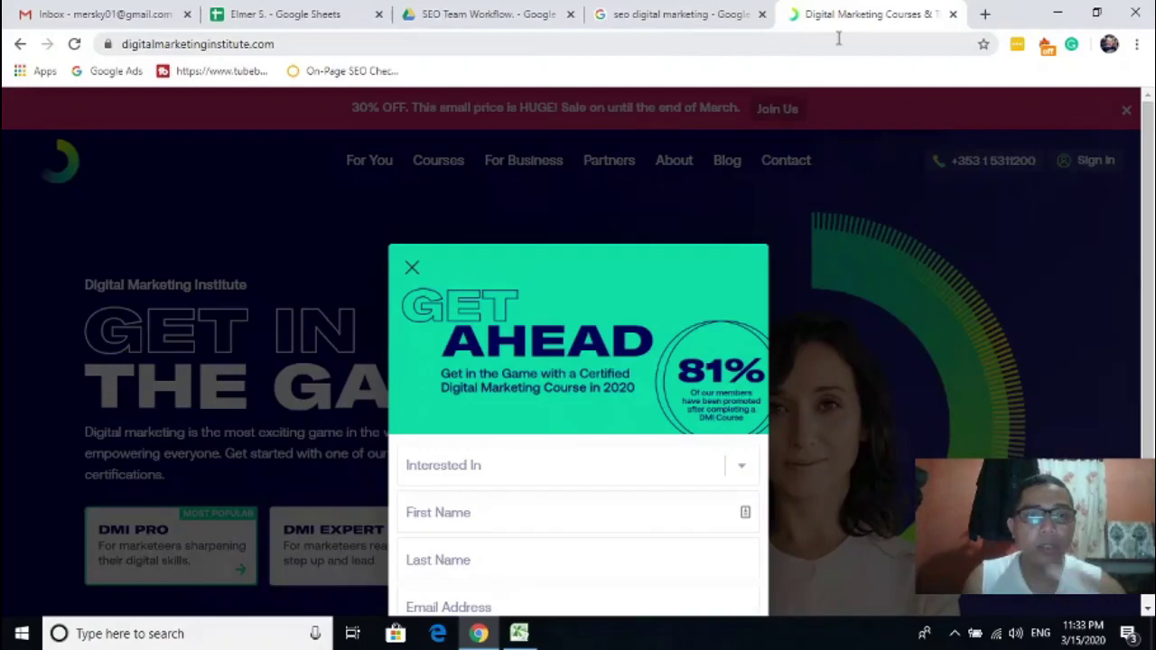
pyautogui.click(594, 11)
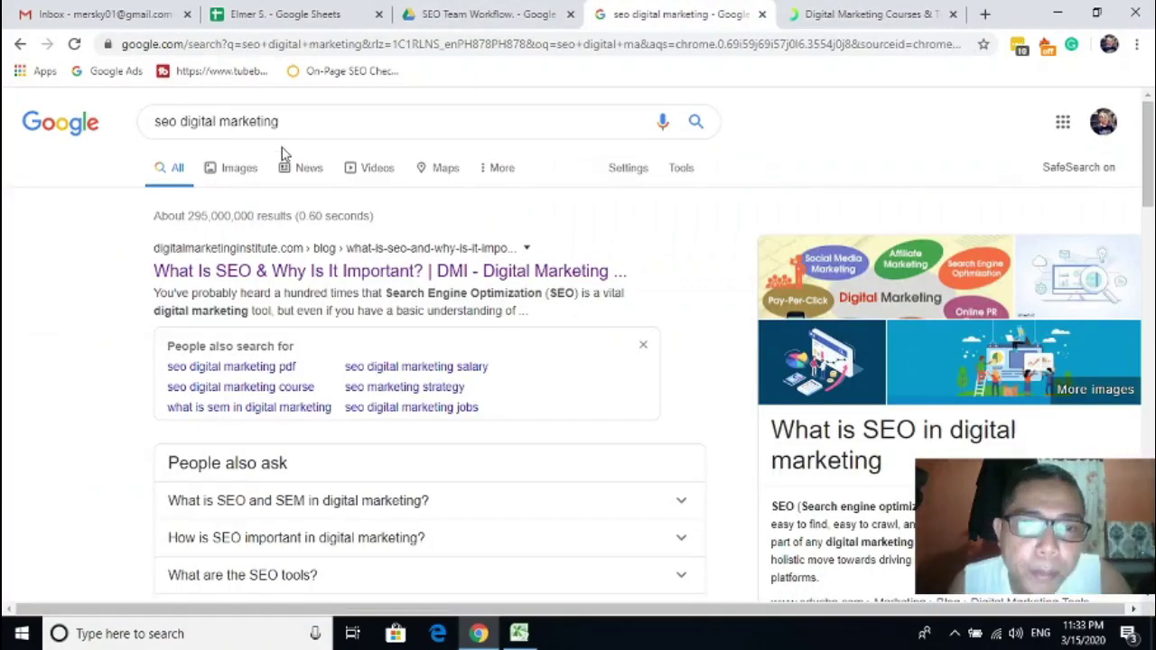
pyautogui.click(294, 121)
pyautogui.click(863, 14)
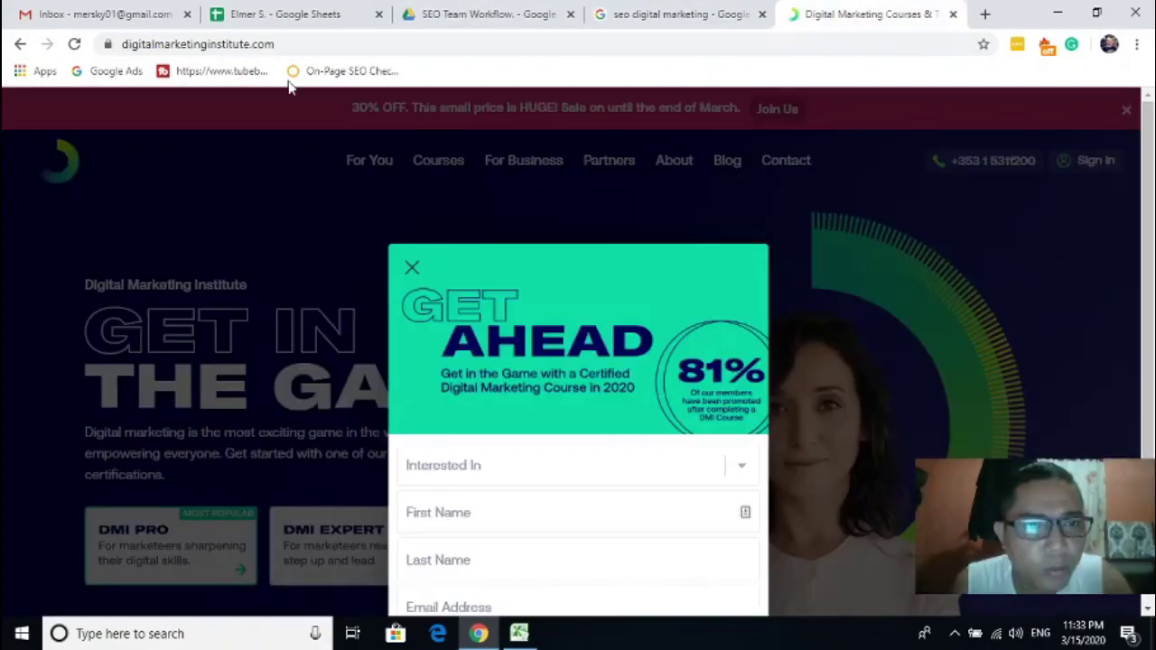
pyautogui.click(233, 45)
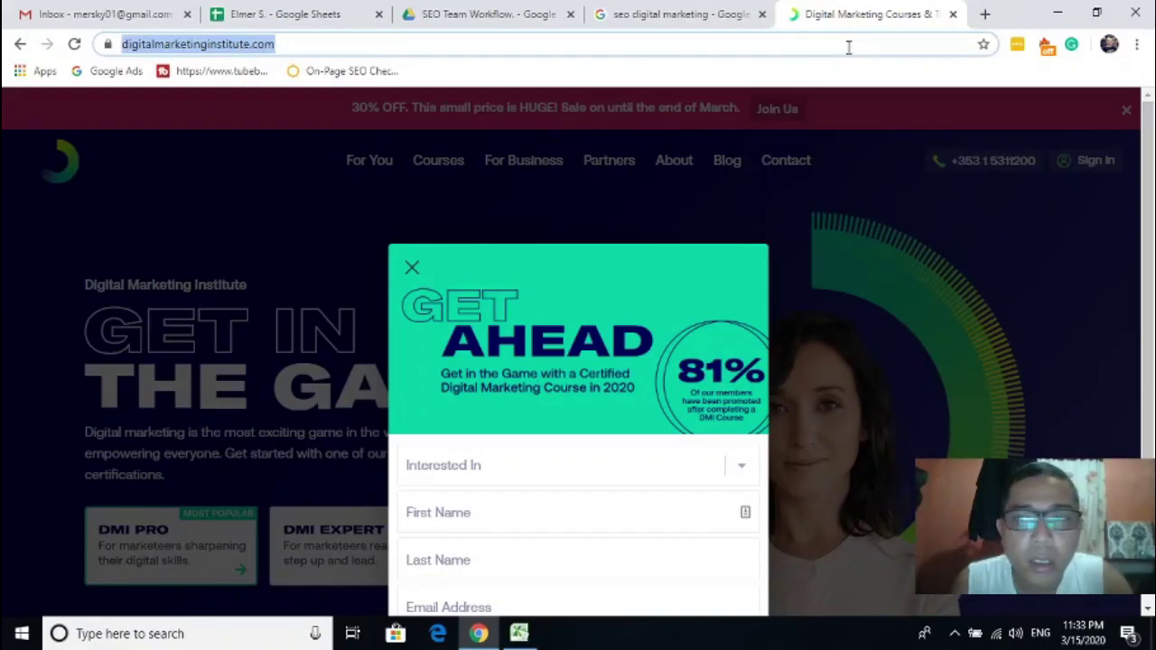
# Open the semrush.com dashboard in a new tab.
pyautogui.click(984, 14)
pyautogui.write('seur')
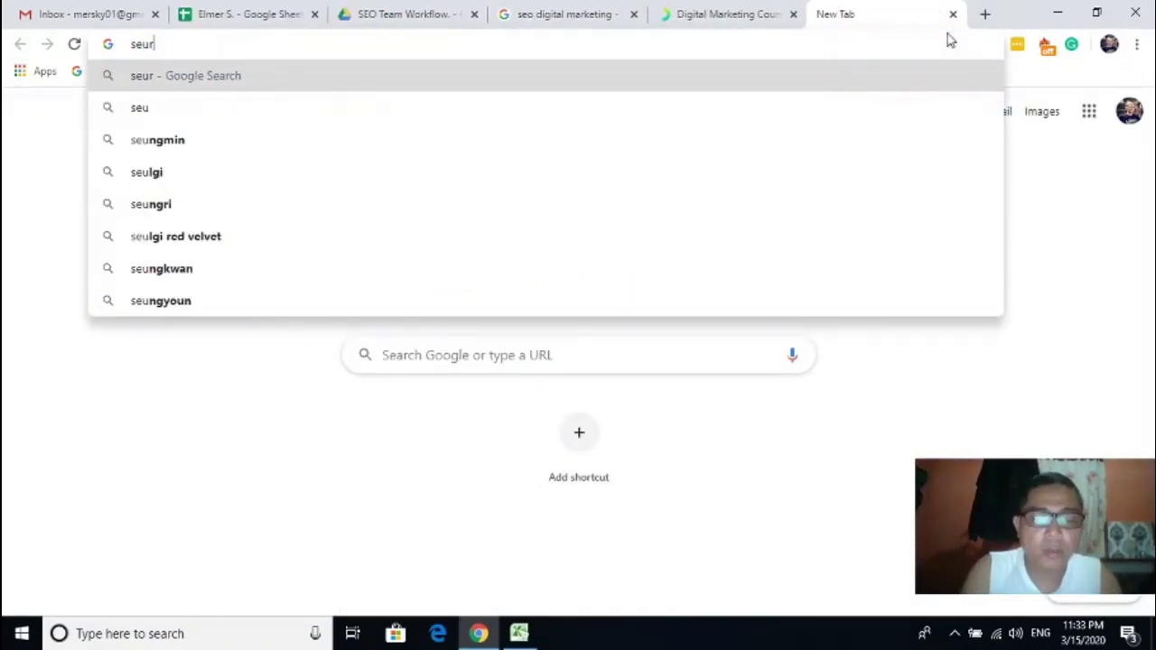
pyautogui.press('BackSpace')
pyautogui.press('BackSpace')
pyautogui.press('BackSpace')
pyautogui.write('emrush')
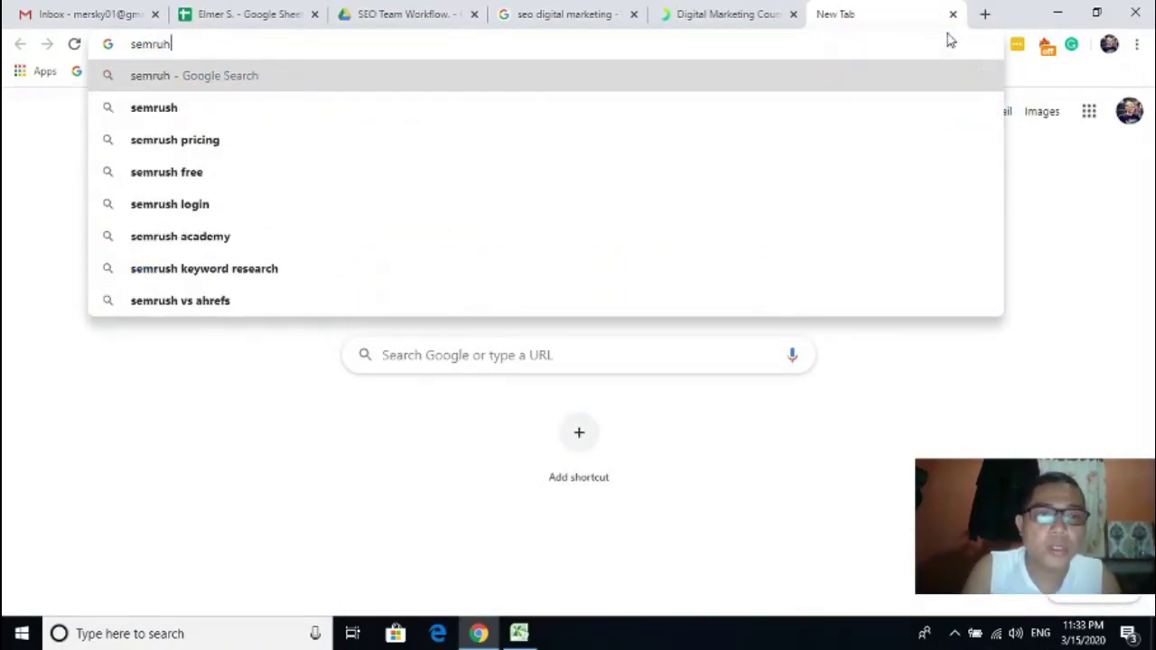
pyautogui.press('BackSpace')
pyautogui.press('BackSpace')
pyautogui.press('BackSpace')
pyautogui.write('ush')
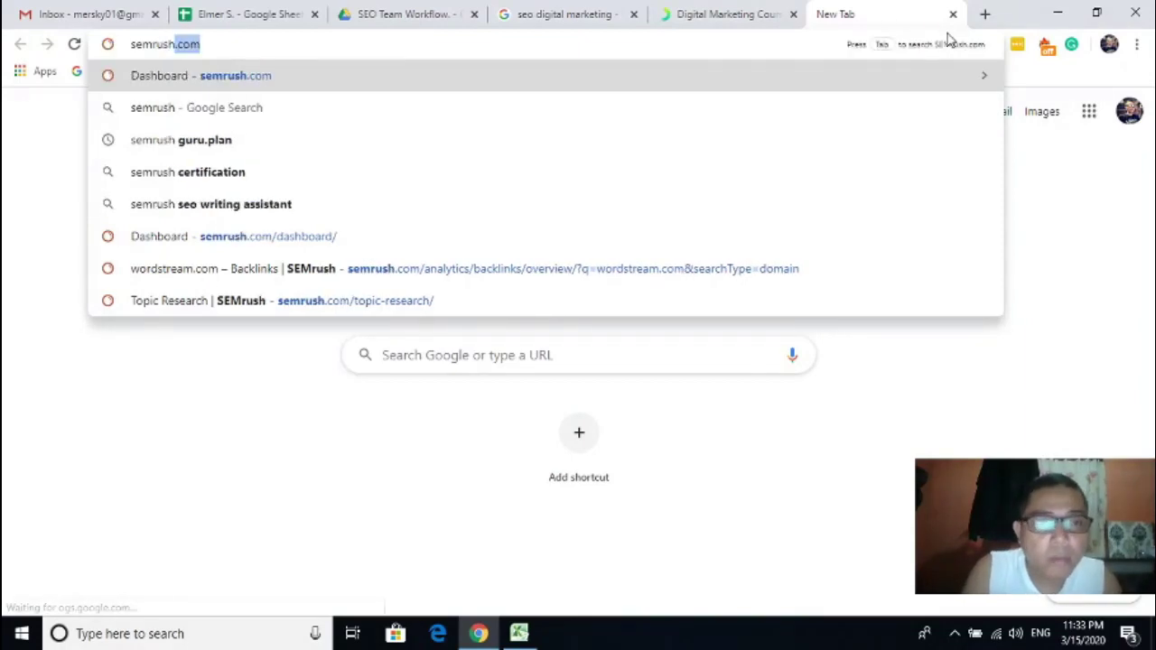
pyautogui.press('Return')
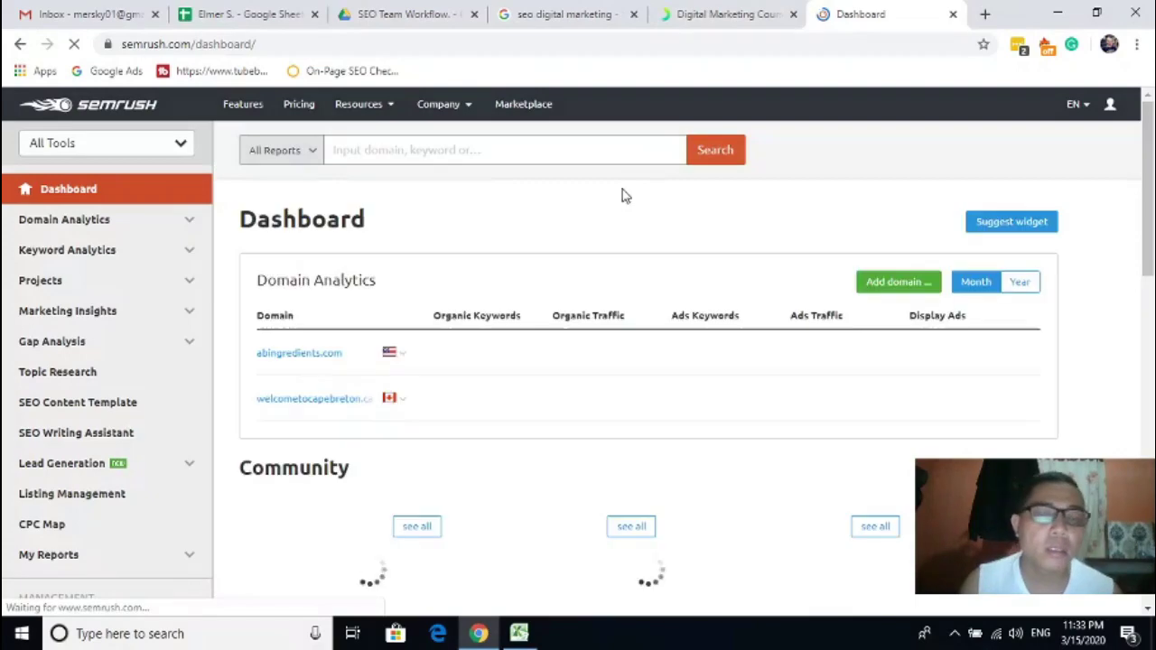
pyautogui.scroll(-3, 740, 301)
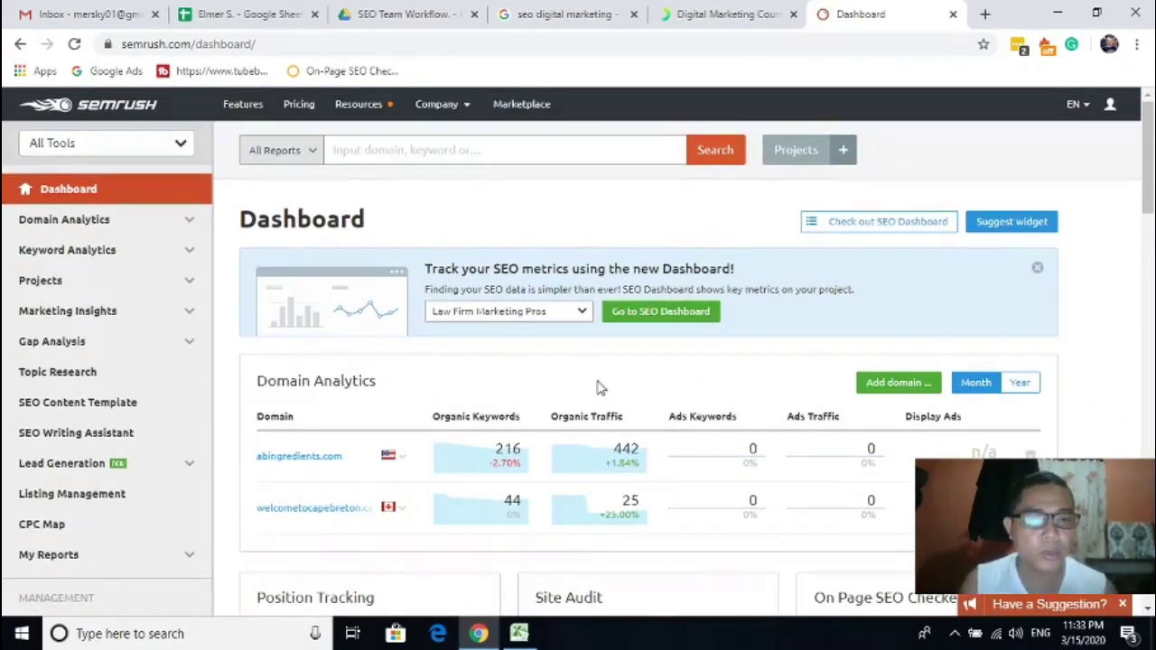
# Copy the Digital Marketing Institute homepage address into the SEMrush dashboard's domain search.
pyautogui.click(688, 11)
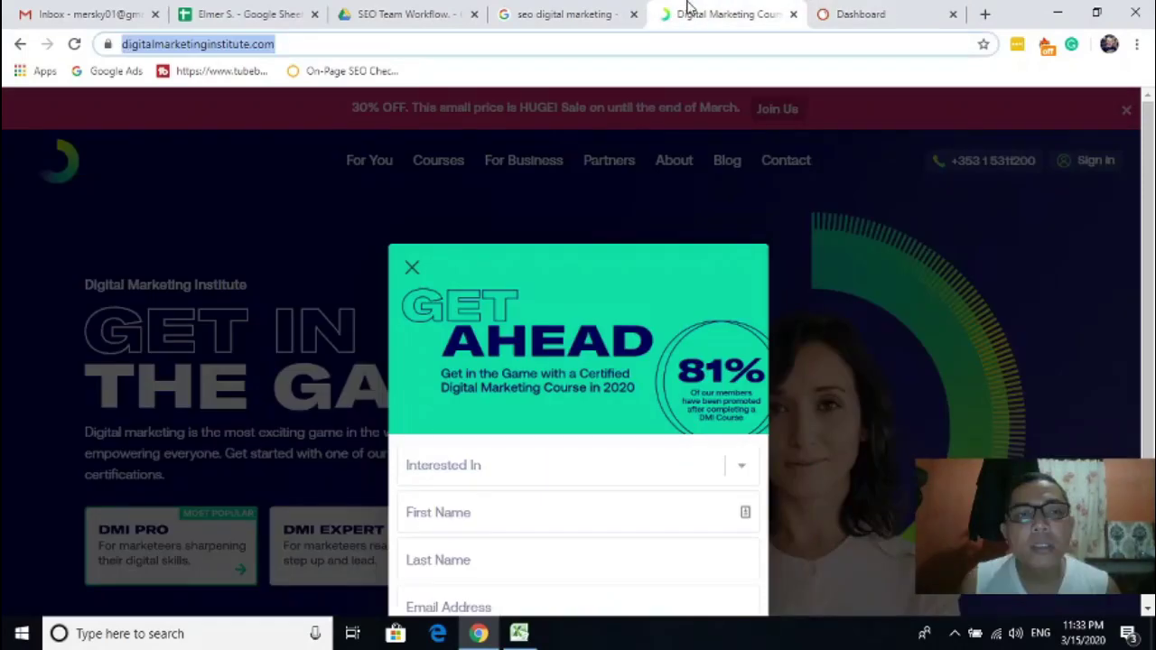
pyautogui.click(621, 47)
pyautogui.hotkey('ctrl', 'a')
pyautogui.hotkey('ctrl', 'c')
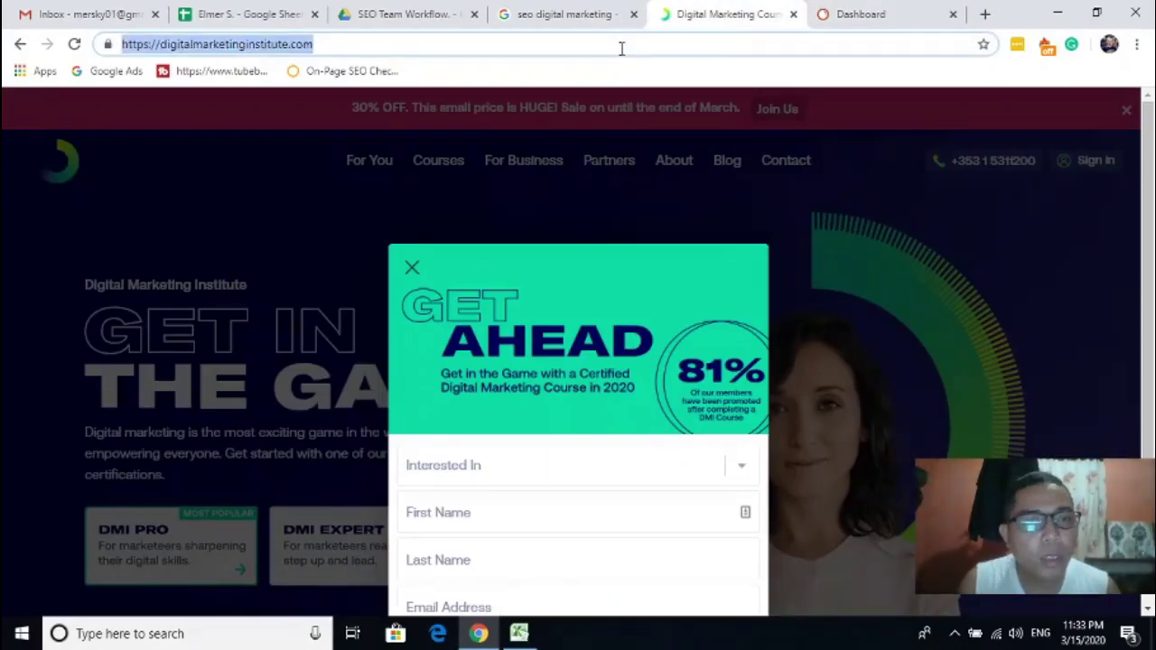
pyautogui.click(845, 13)
pyautogui.click(463, 149)
pyautogui.hotkey('ctrl', 'v')
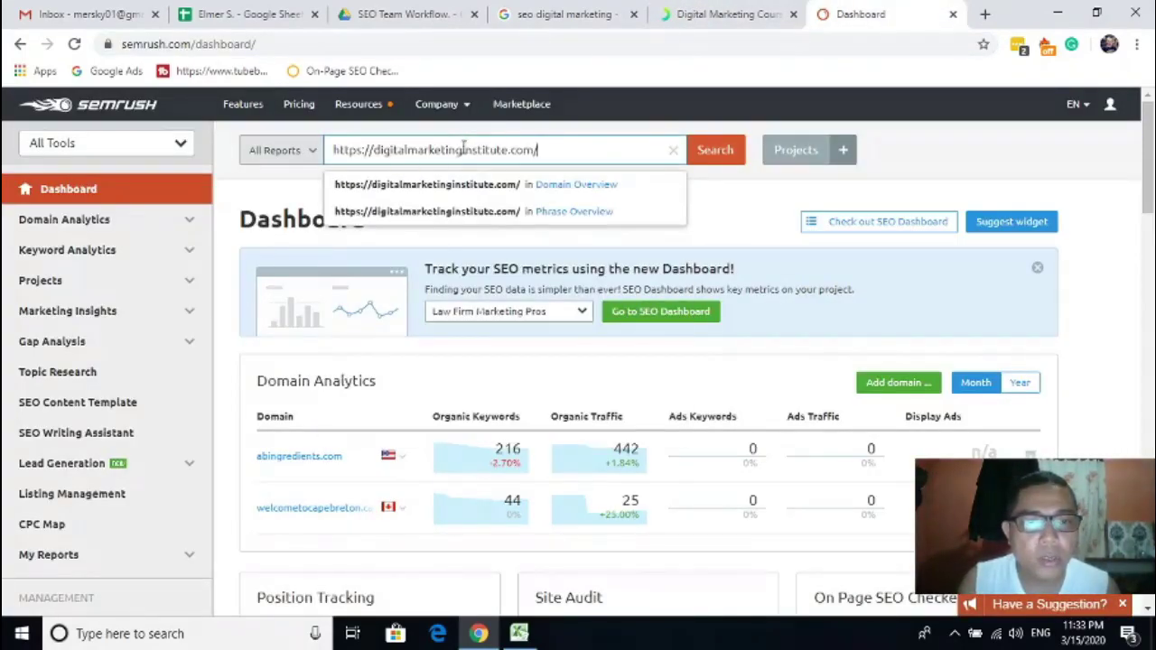
# Trim the search entry to digitalmarketinginstitute.com and open the Backlinks report for that domain.
pyautogui.moveTo(376, 150); pyautogui.dragTo(312, 149)
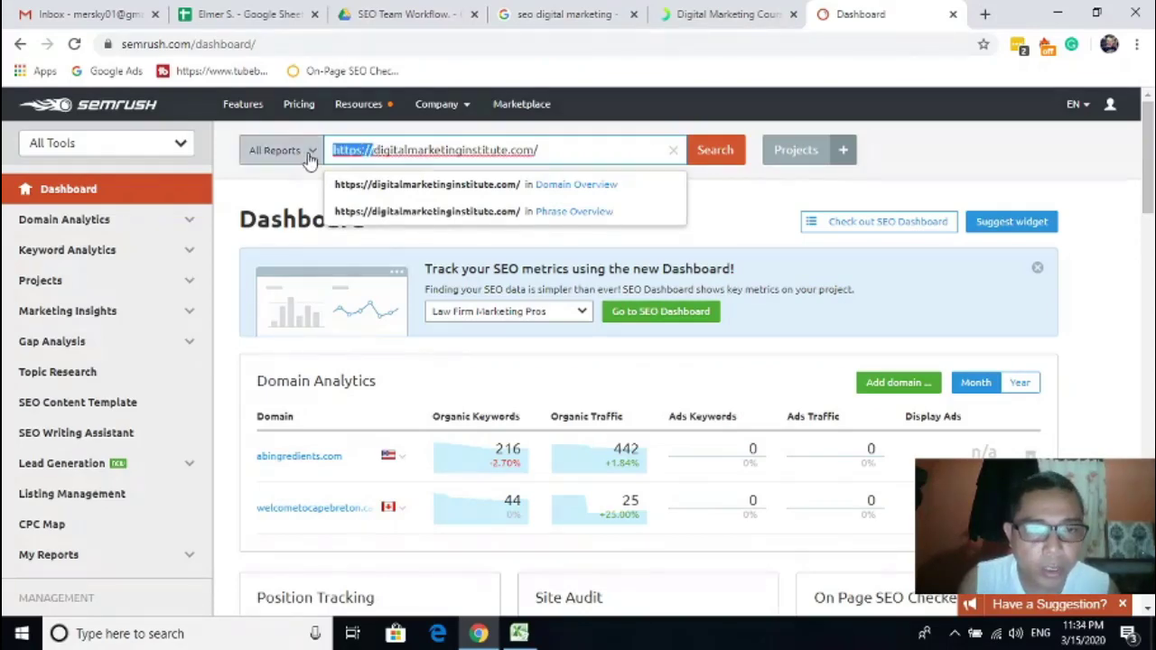
pyautogui.press('BackSpace')
pyautogui.press('BackSpace')
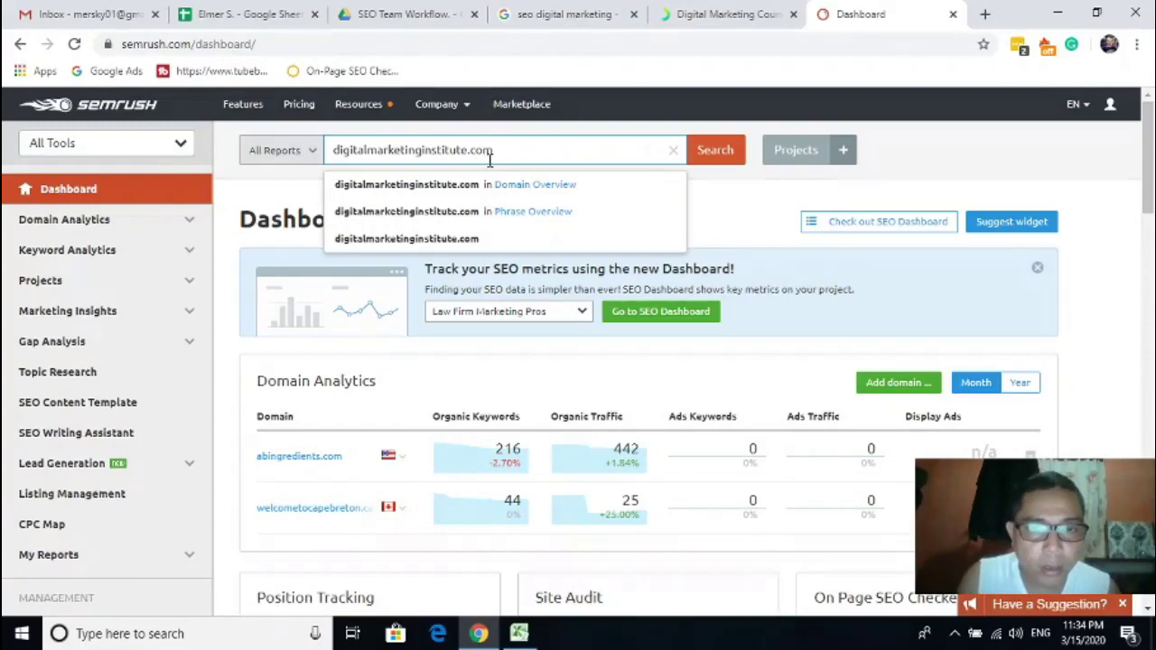
pyautogui.click(314, 151)
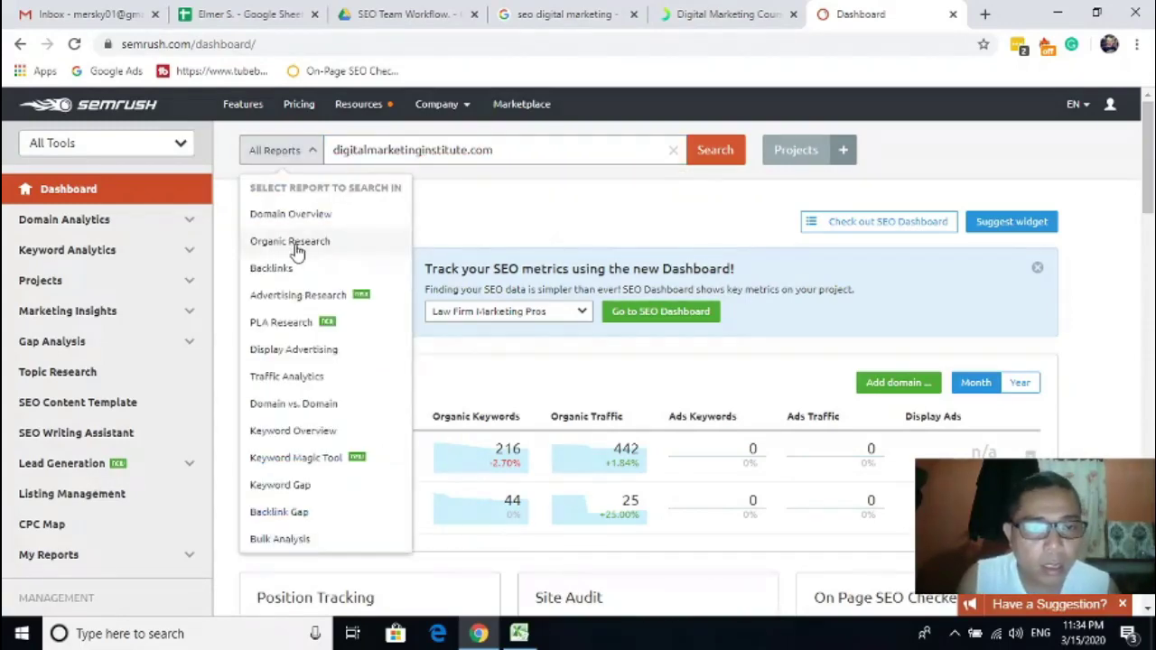
pyautogui.click(273, 269)
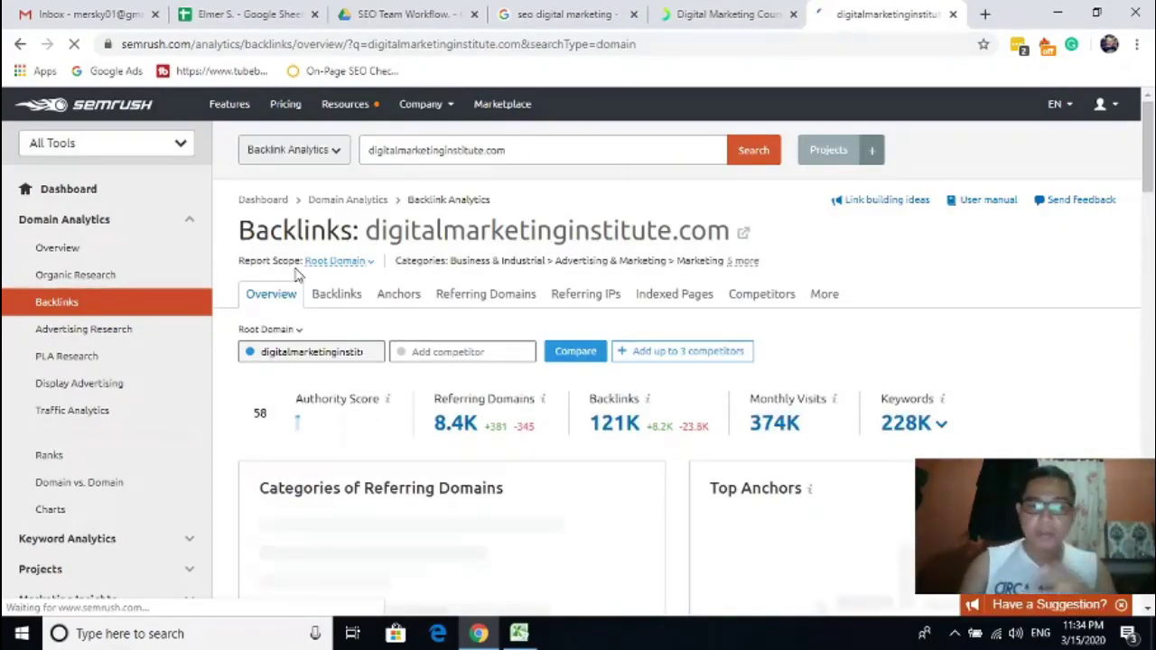
# Examine the backlinks overview for the authority score, referring domains, backlinks, top anchors and backlink types.
pyautogui.scroll(-1, 516, 399)
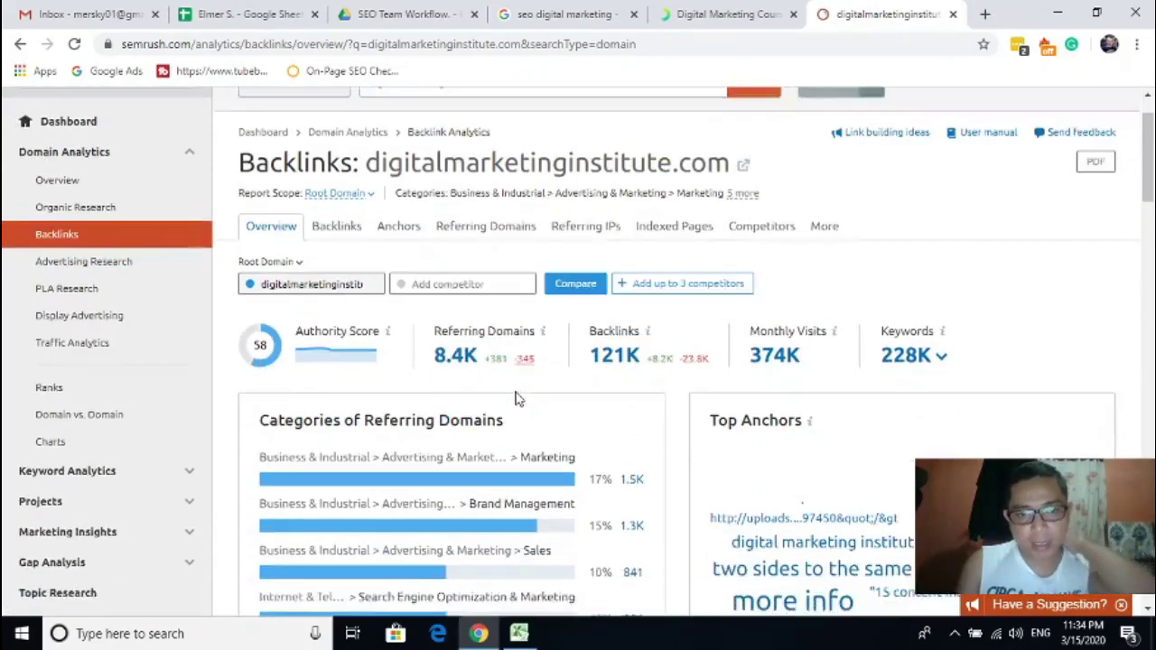
pyautogui.scroll(-1, 515, 399)
pyautogui.scroll(2, 516, 399)
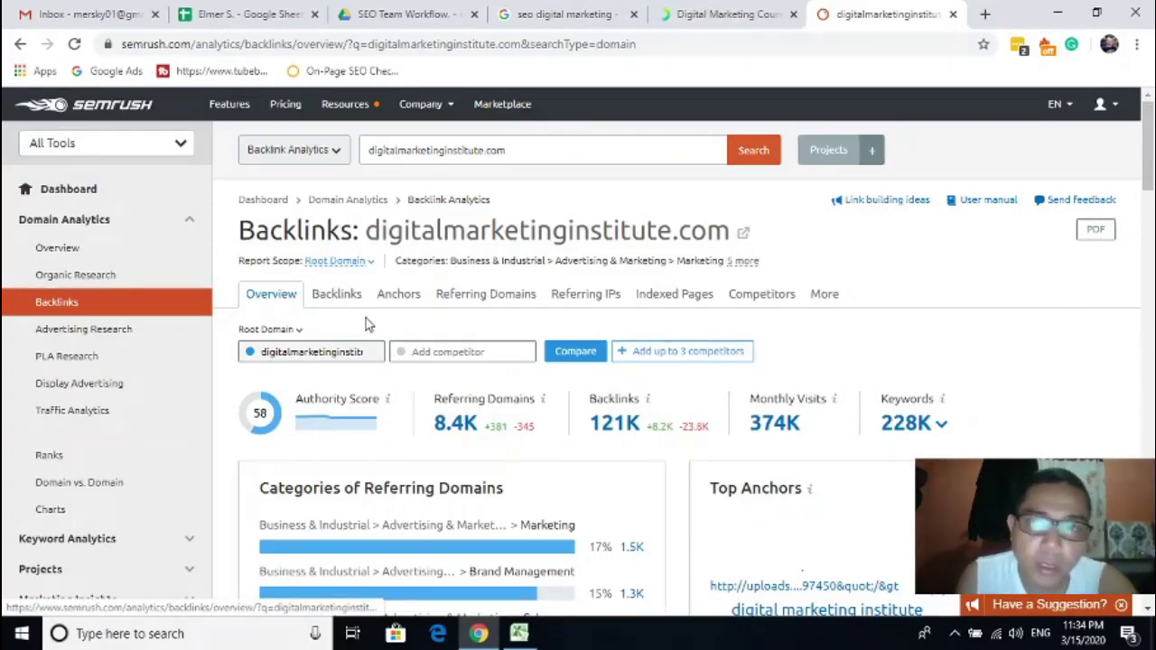
pyautogui.scroll(-5, 382, 348)
pyautogui.scroll(4, 493, 389)
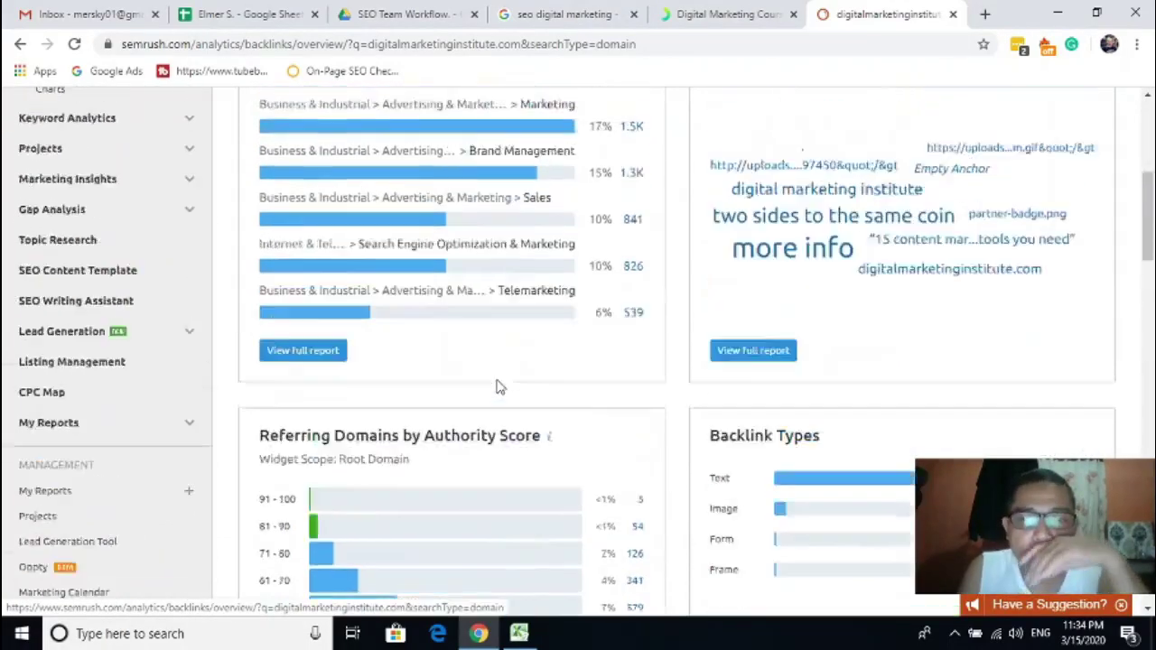
pyautogui.scroll(2, 496, 386)
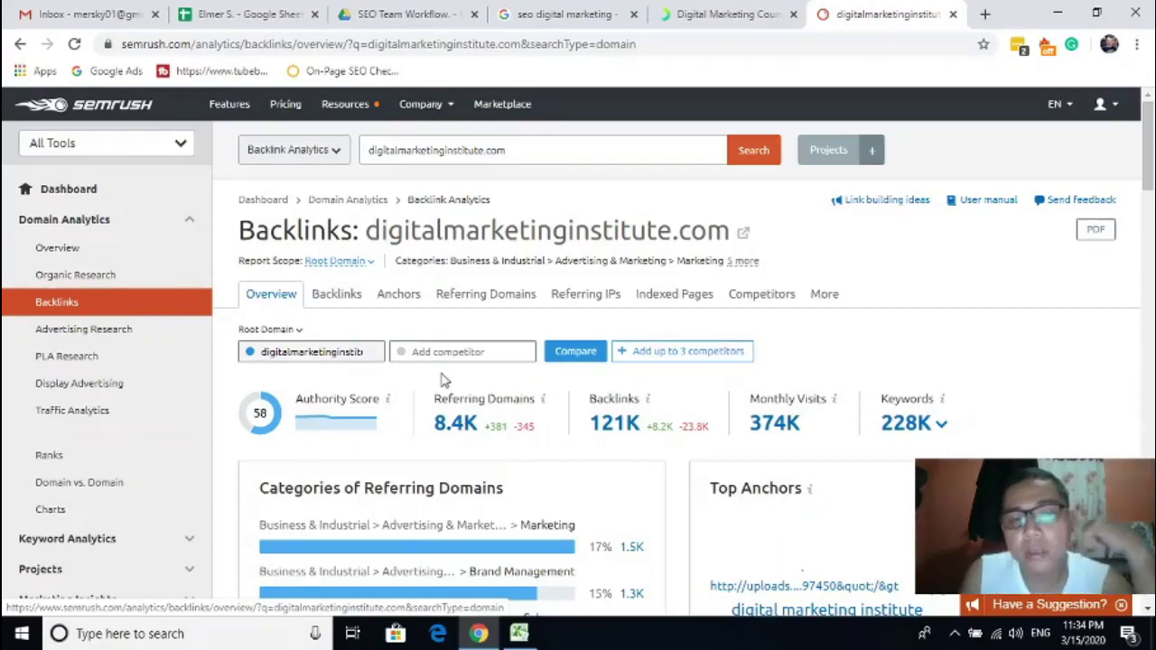
pyautogui.scroll(-1, 442, 383)
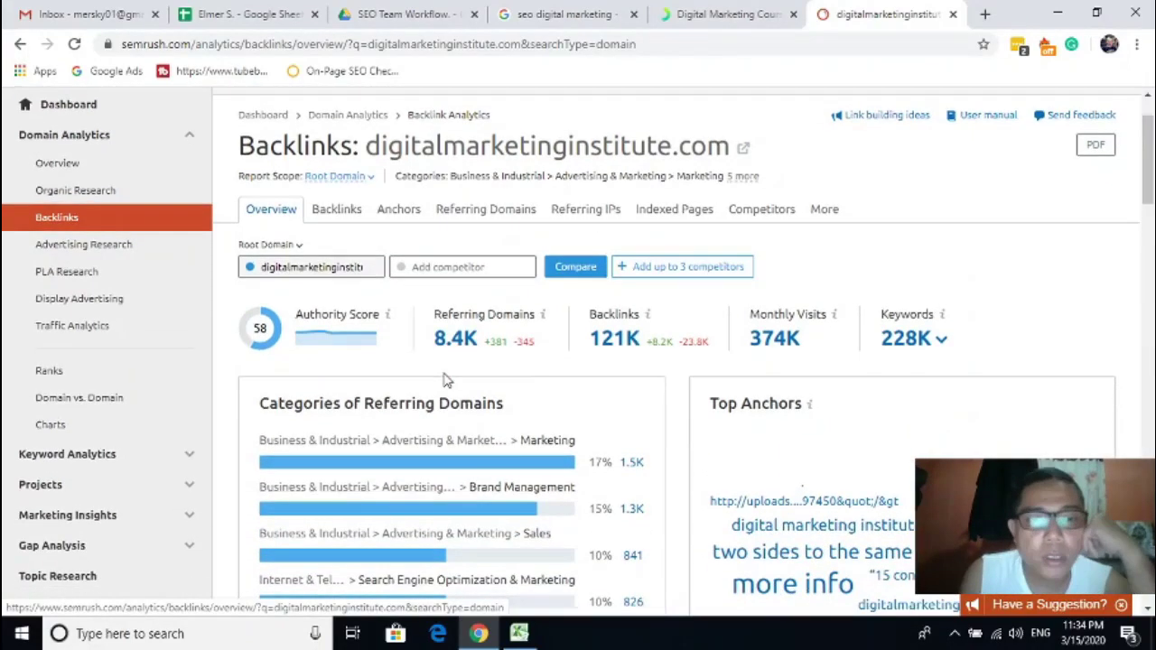
# Open the domain's Backlinks list and check its backlink totals, including lost backlinks, backlink types and link attributes.
pyautogui.click(341, 213)
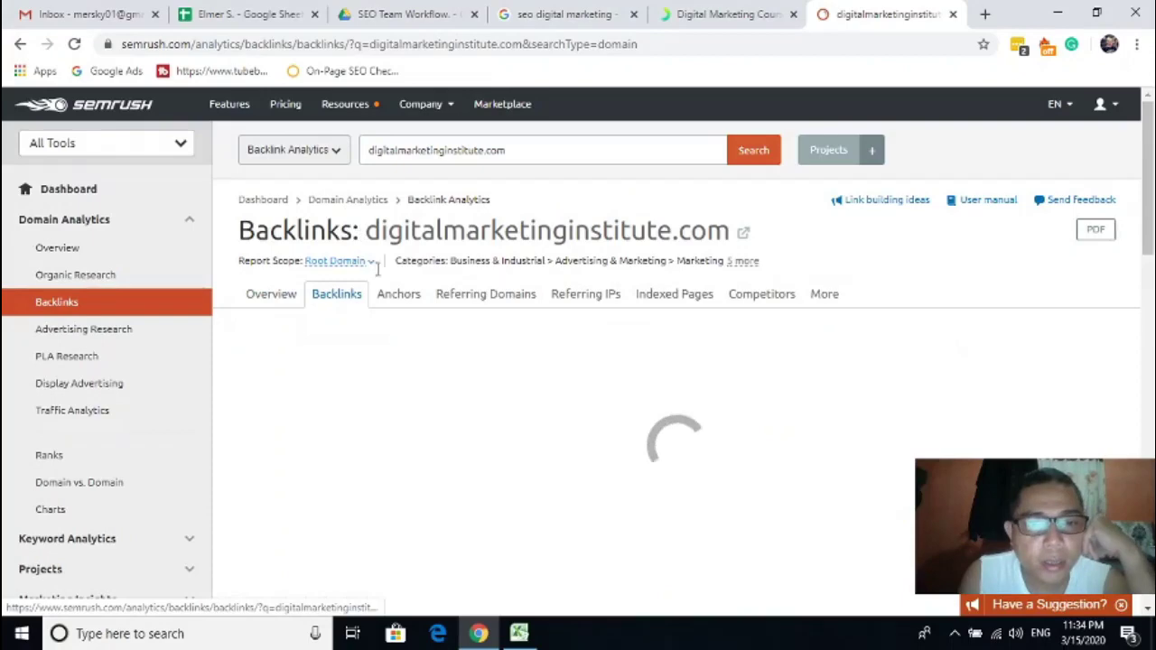
pyautogui.scroll(-2, 442, 352)
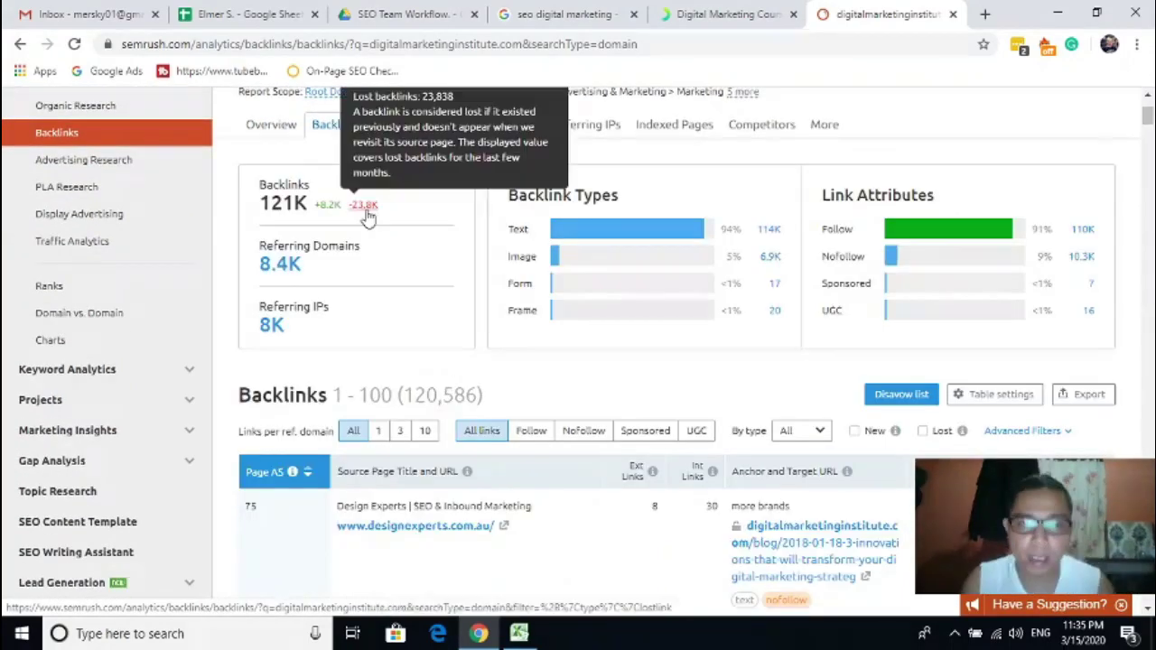
pyautogui.scroll(1, 369, 271)
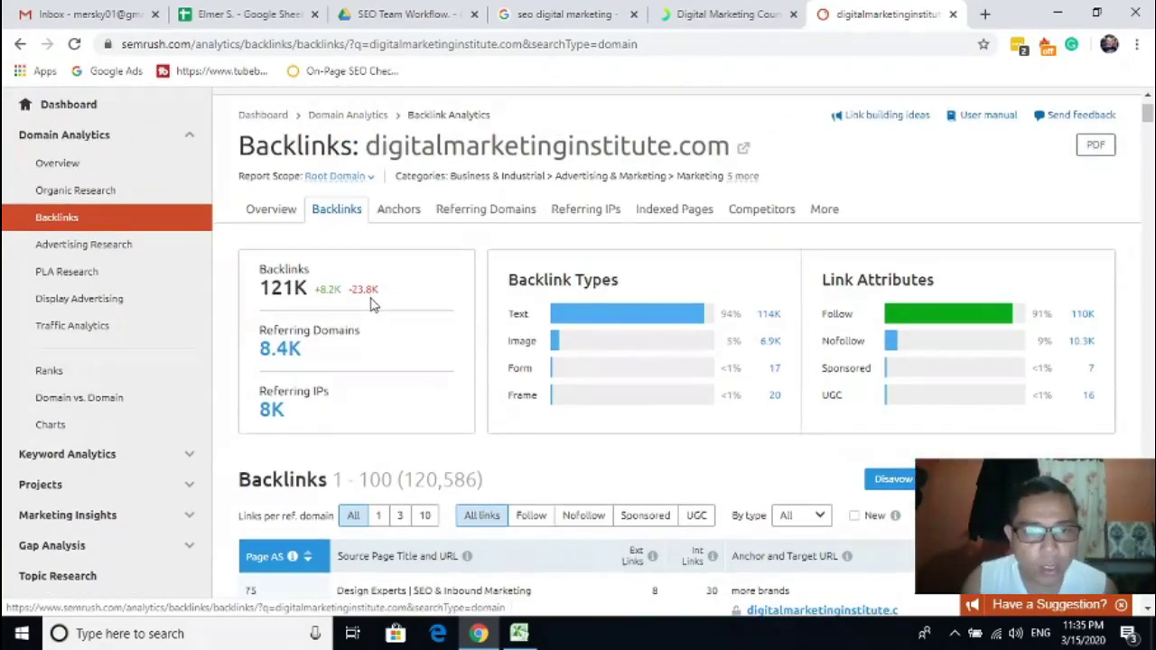
# Open the domain's Anchors report and examine the top anchor terms and the table of anchor texts with their backlinks.
pyautogui.click(395, 216)
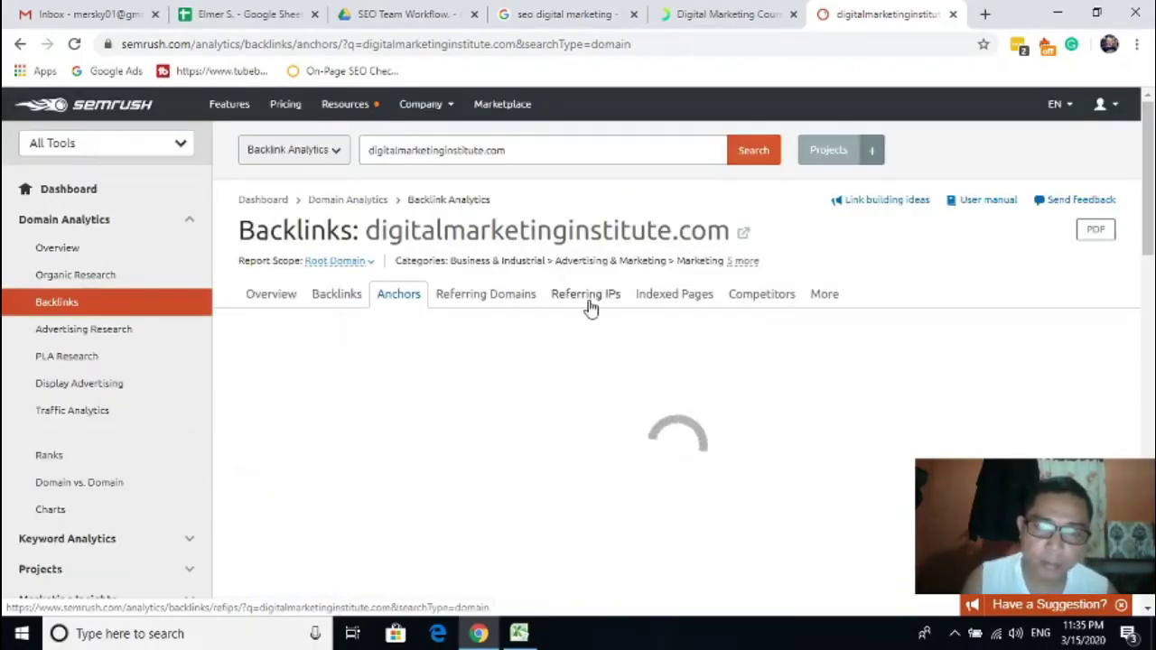
pyautogui.scroll(-2, 589, 307)
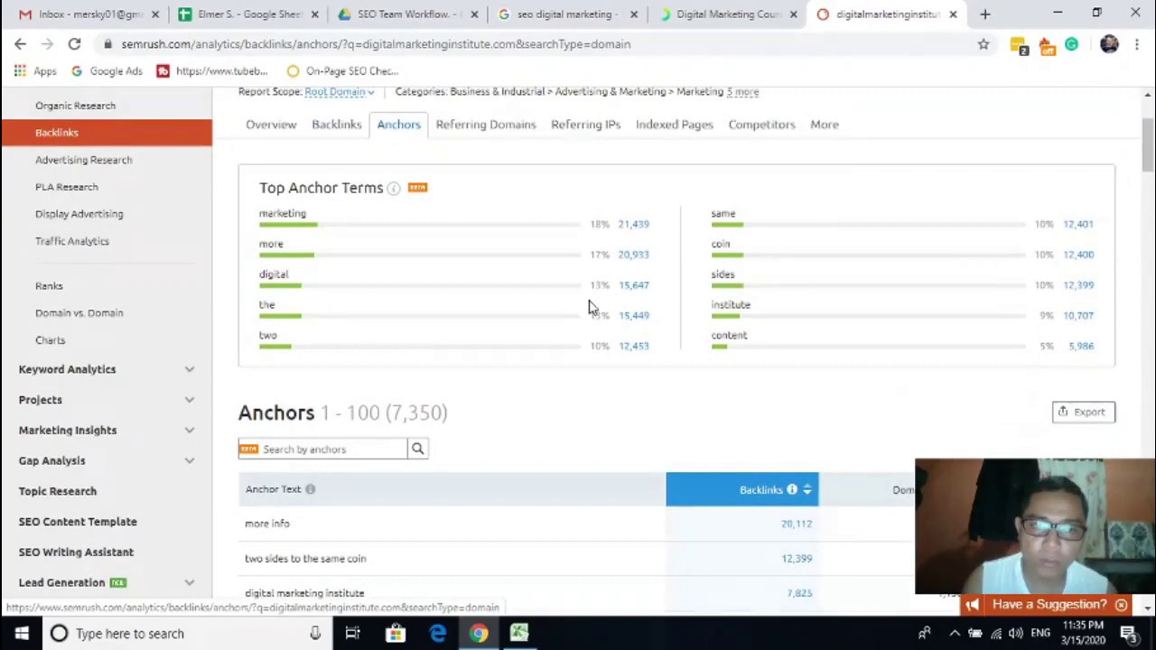
pyautogui.scroll(-3, 589, 307)
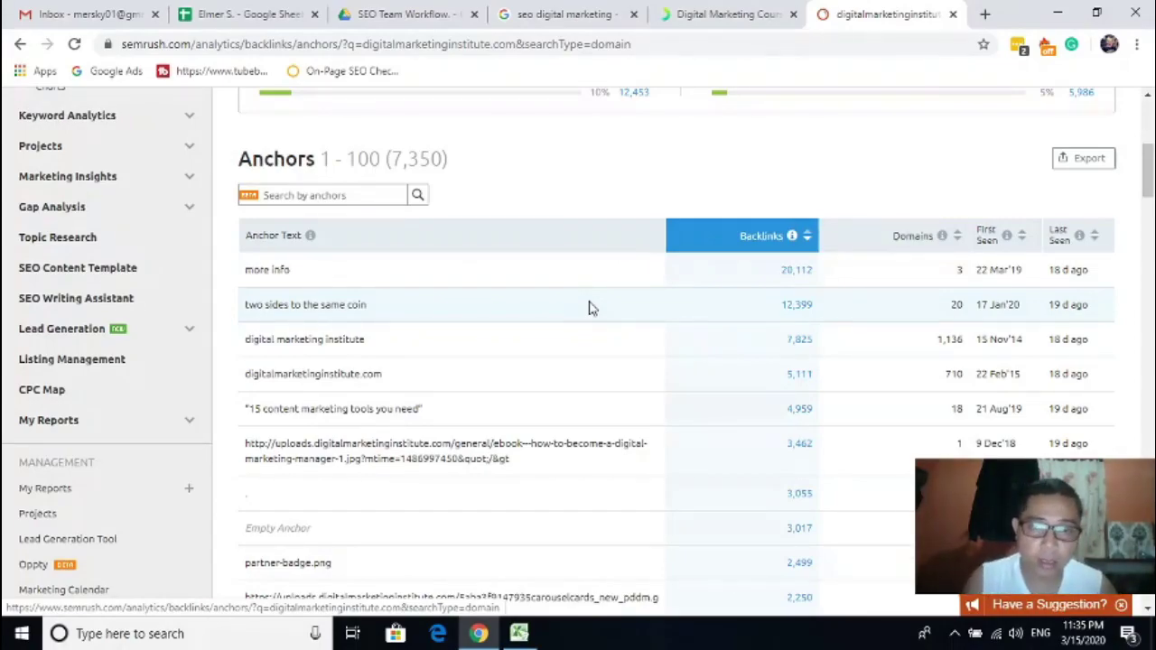
pyautogui.scroll(-4, 592, 308)
pyautogui.scroll(4, 570, 361)
pyautogui.scroll(-1, 557, 408)
pyautogui.scroll(-2, 557, 408)
pyautogui.scroll(4, 557, 407)
pyautogui.scroll(-1, 371, 315)
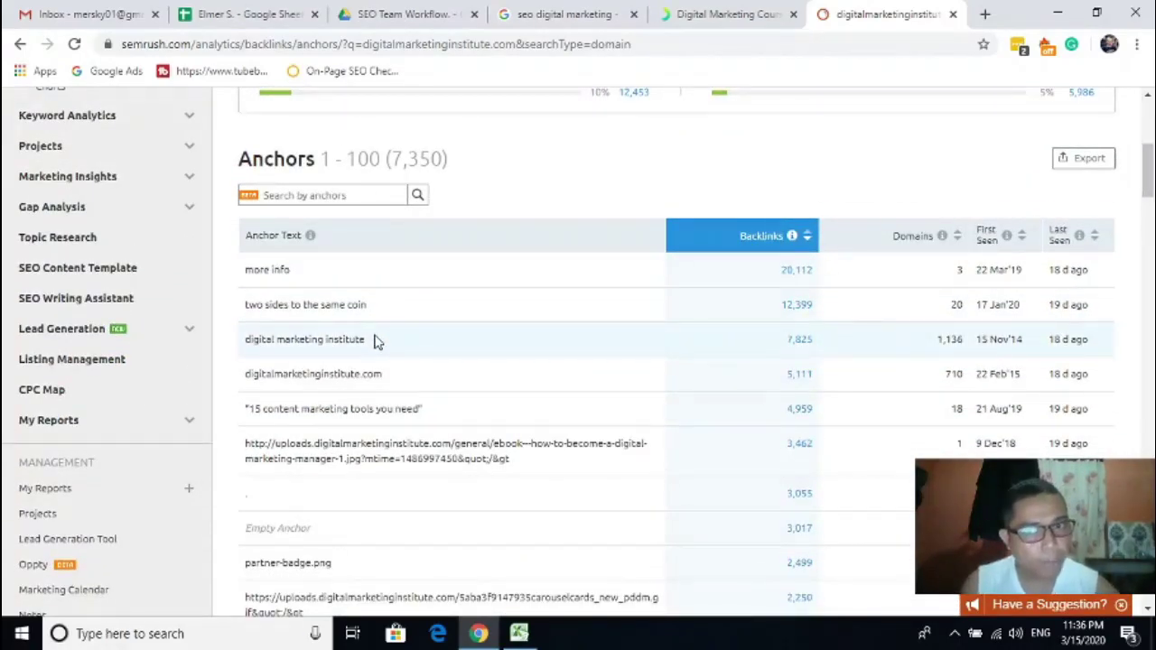
# Highlight the anchor texts "digital marketing institute" and "digitalmarketinginstitute.com" in turn, and review them against the top anchor terms.
pyautogui.moveTo(375, 345); pyautogui.dragTo(249, 352)
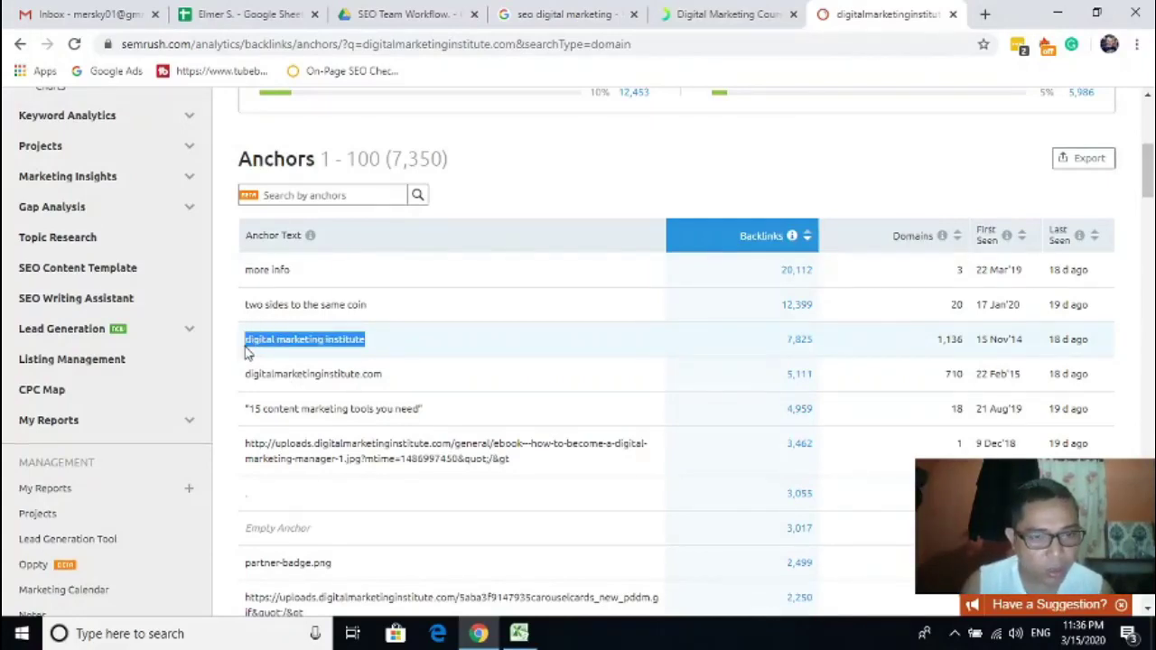
pyautogui.moveTo(393, 380); pyautogui.dragTo(245, 374)
pyautogui.scroll(-2, 351, 394)
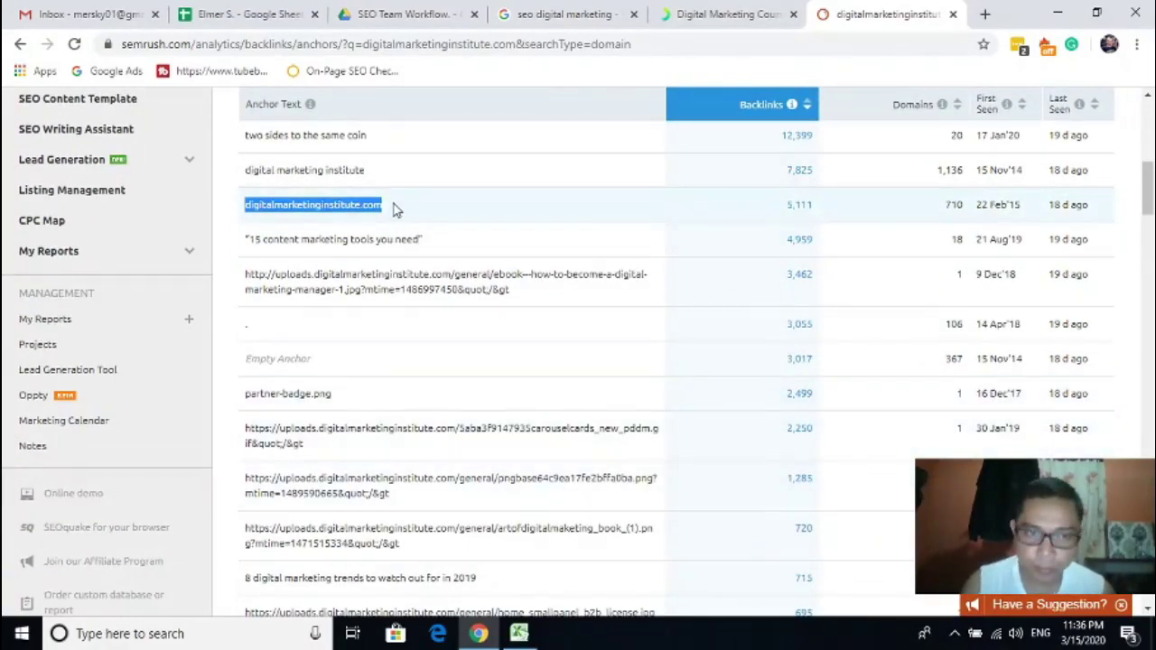
pyautogui.scroll(5, 500, 346)
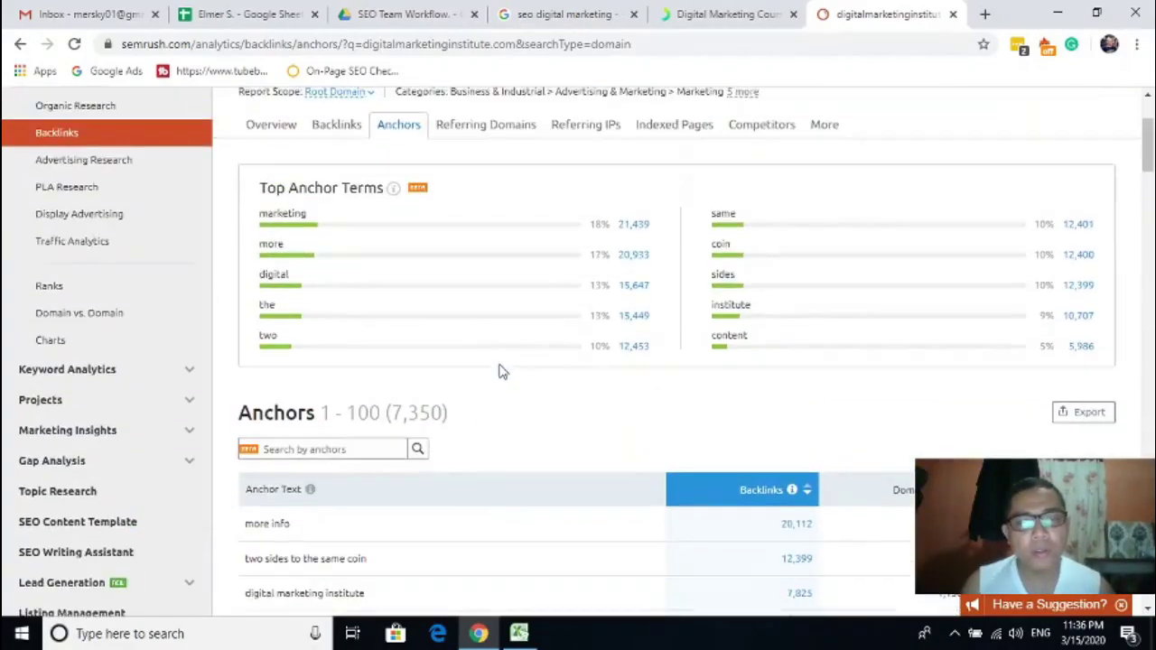
pyautogui.scroll(1, 502, 371)
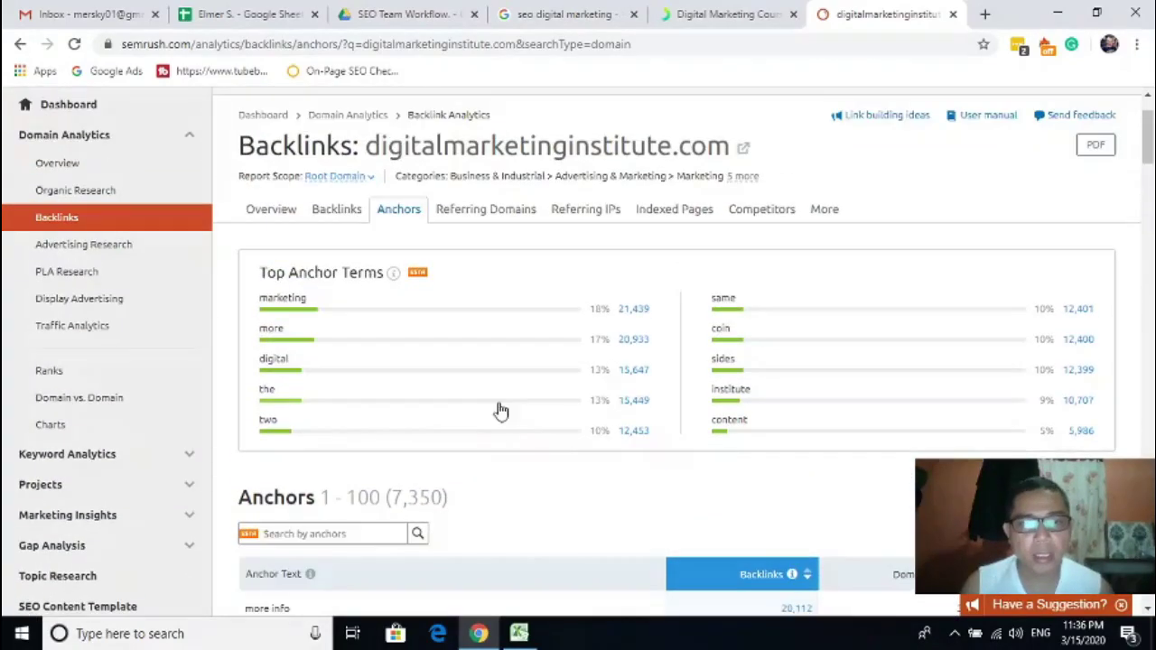
# Open the Referring Domains report and examine the TLD distribution, the countries and the list of linking root domains.
pyautogui.click(476, 212)
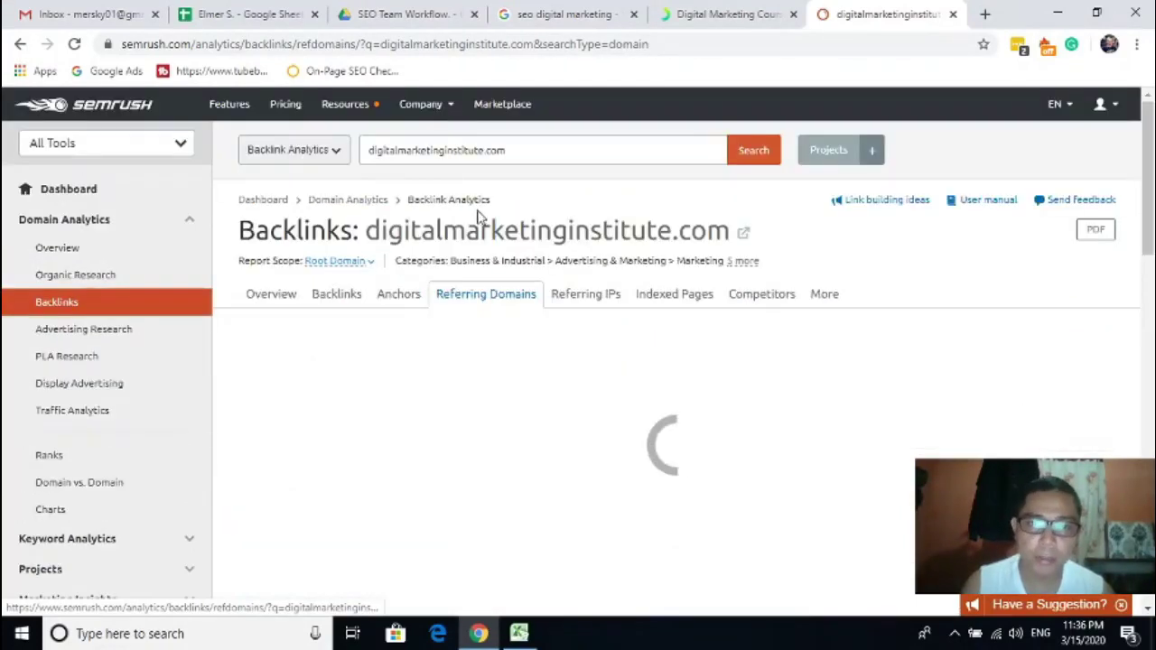
pyautogui.scroll(-4, 587, 406)
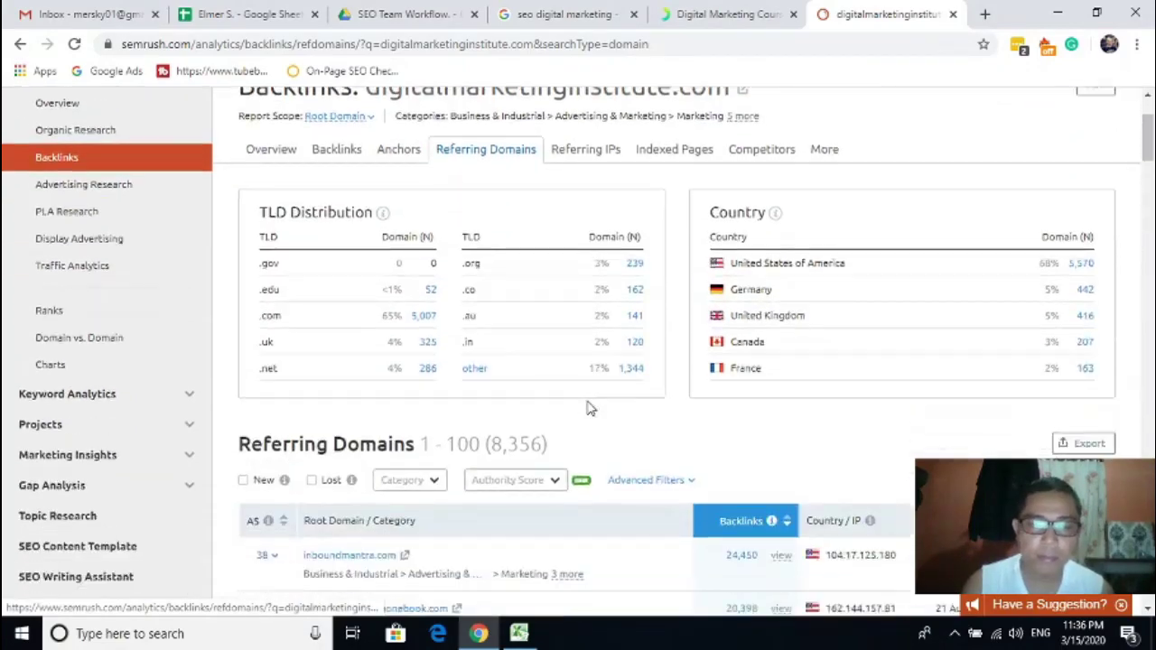
pyautogui.scroll(-2, 587, 409)
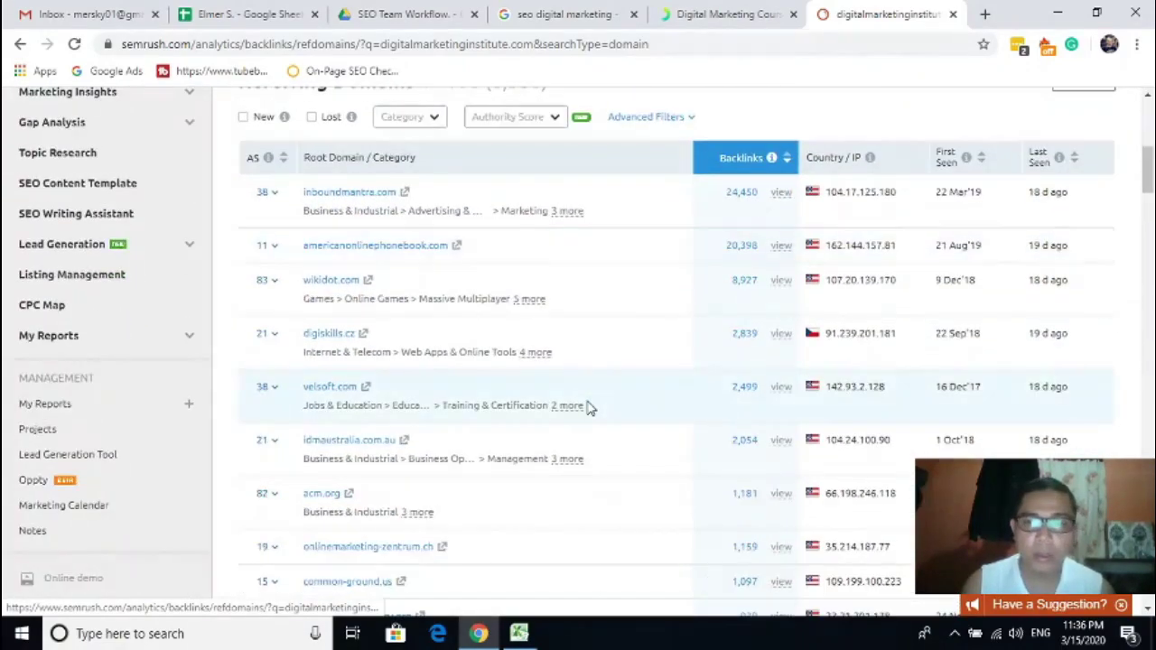
pyautogui.scroll(2, 587, 409)
pyautogui.scroll(-2, 587, 409)
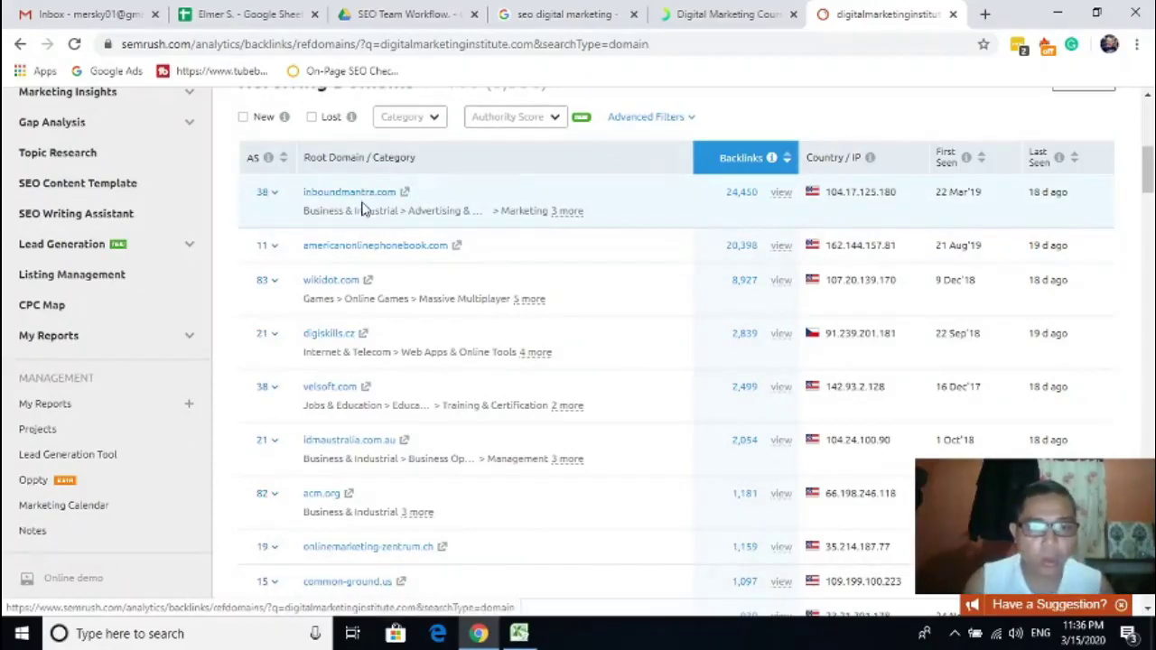
pyautogui.scroll(-4, 368, 510)
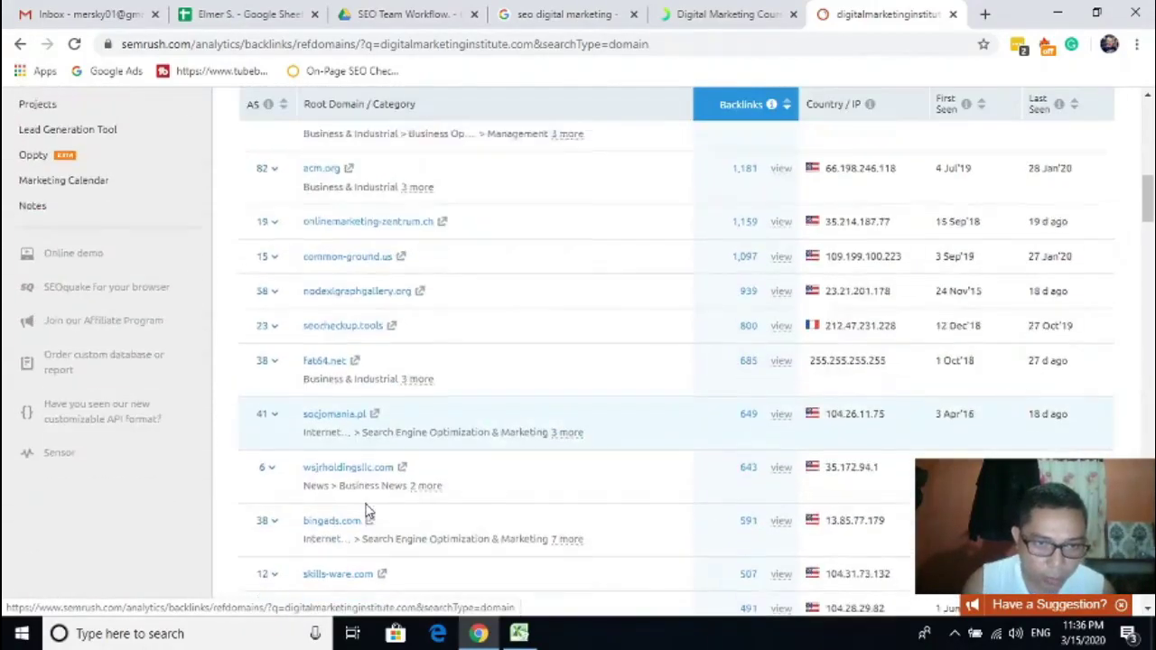
pyautogui.scroll(6, 368, 512)
pyautogui.scroll(-2, 393, 437)
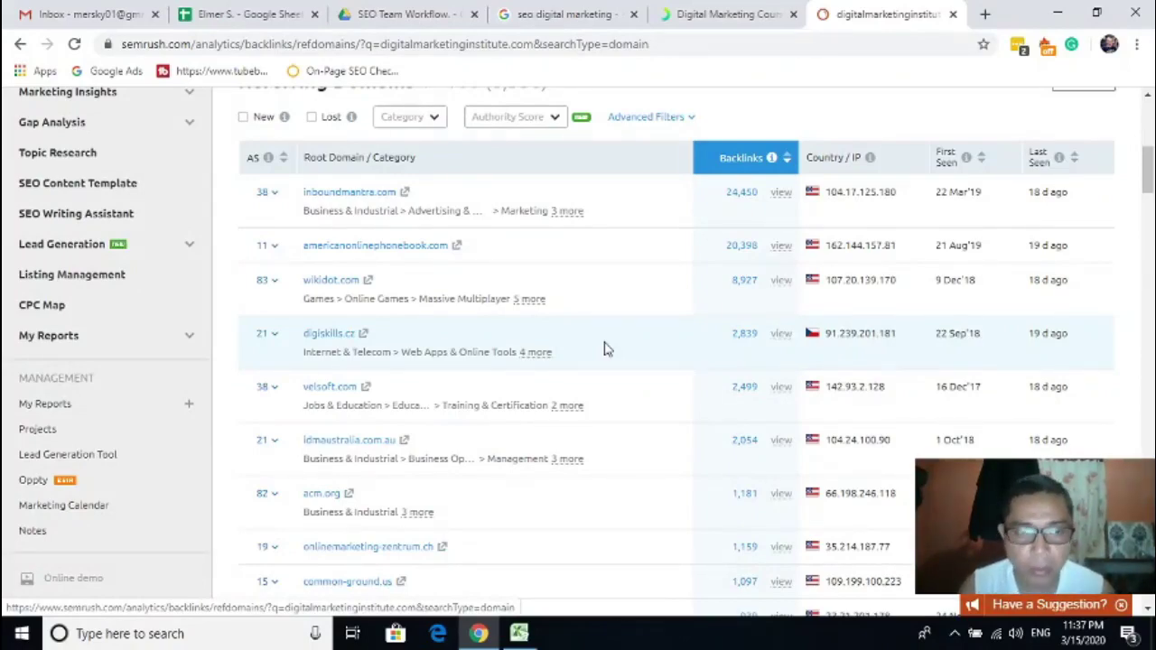
pyautogui.scroll(4, 605, 349)
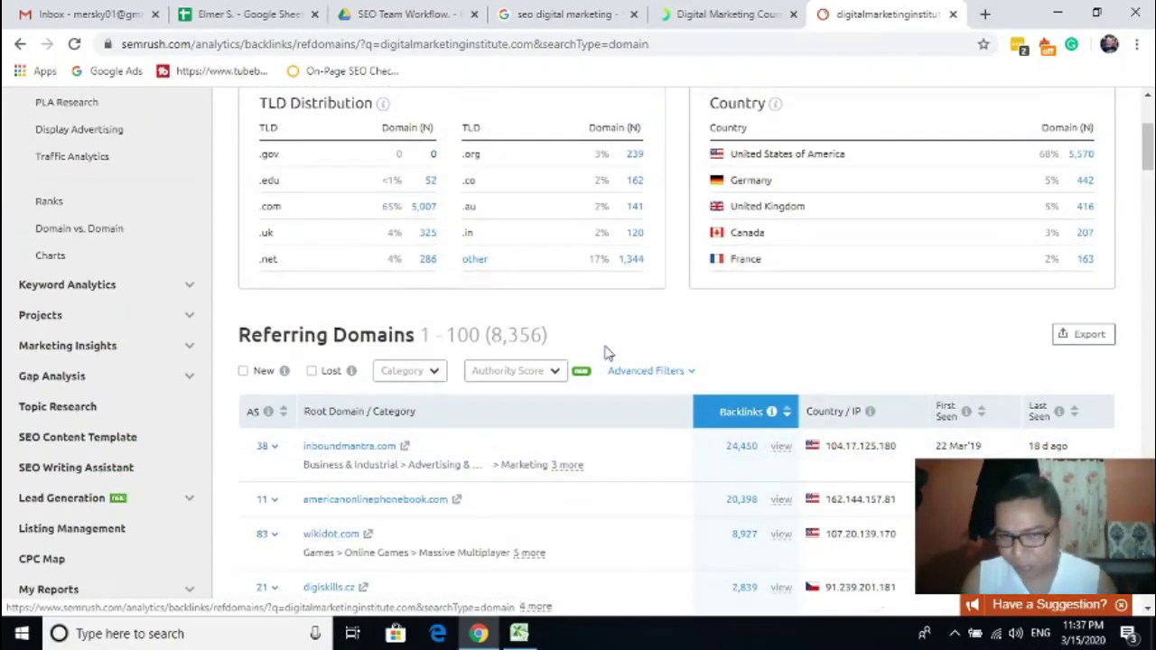
pyautogui.scroll(1, 607, 352)
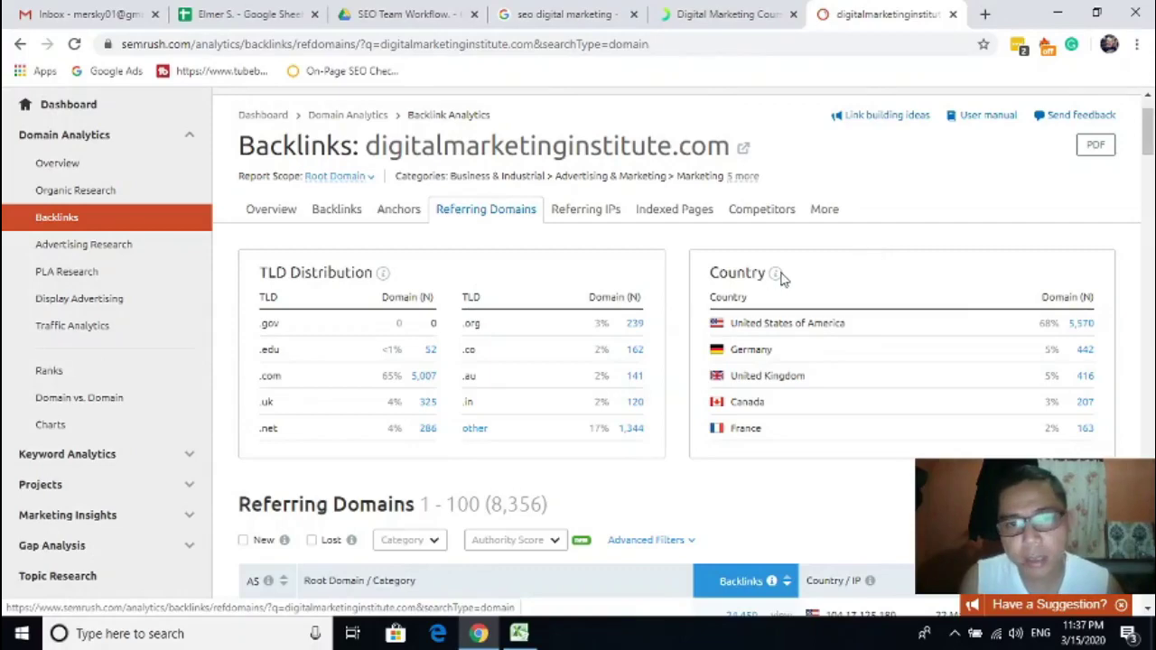
# Return to the Backlinks list, filter it to Follow links from the link attributes summary and review the resulting source pages.
pyautogui.click(336, 209)
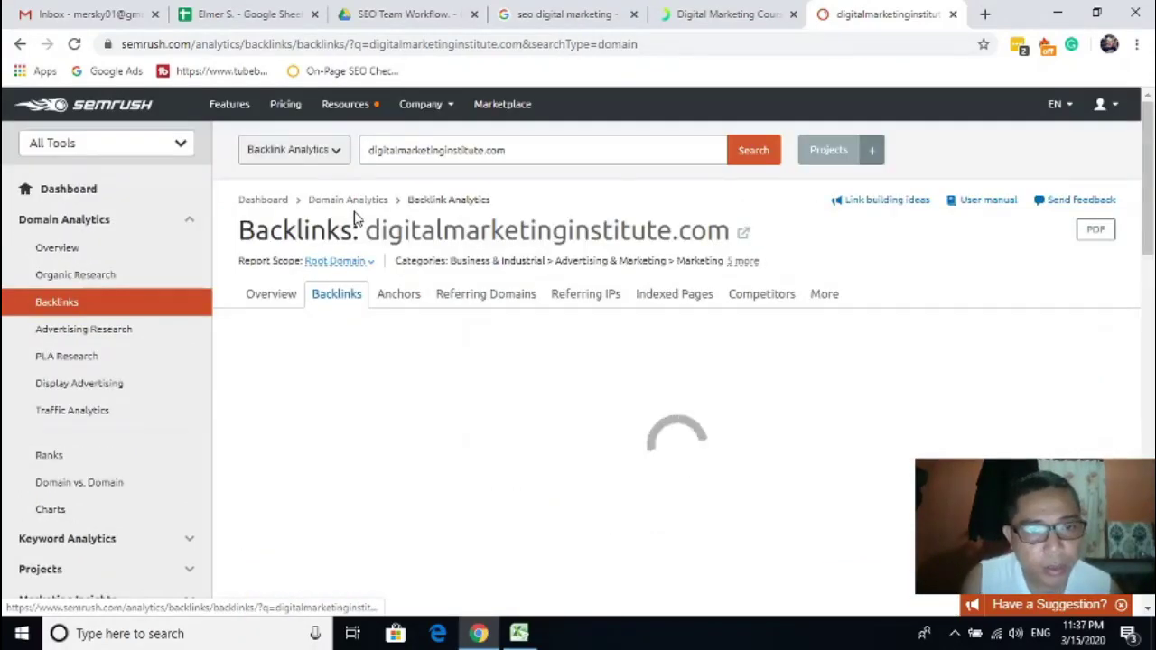
pyautogui.scroll(-2, 714, 370)
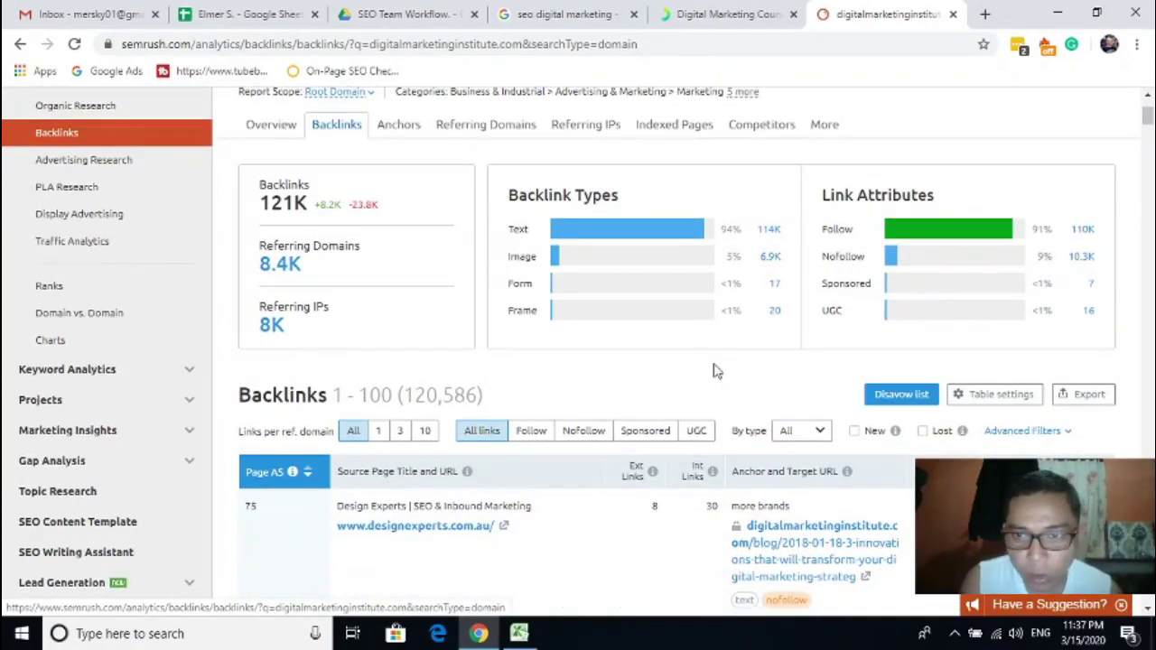
pyautogui.scroll(-1, 714, 370)
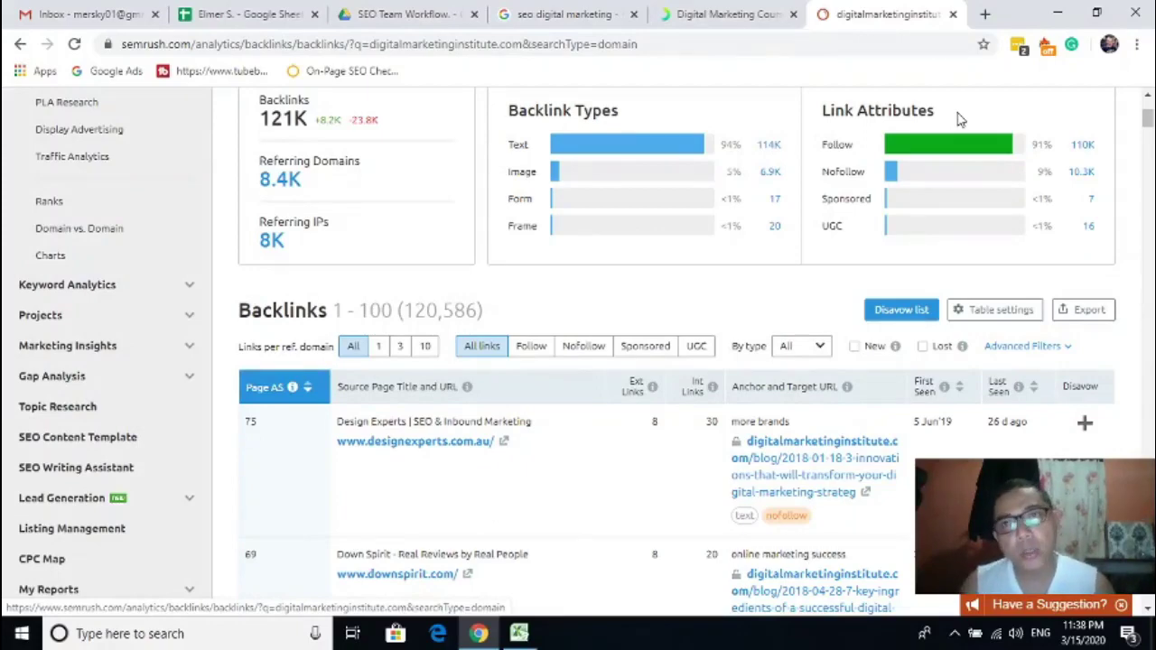
pyautogui.click(1082, 146)
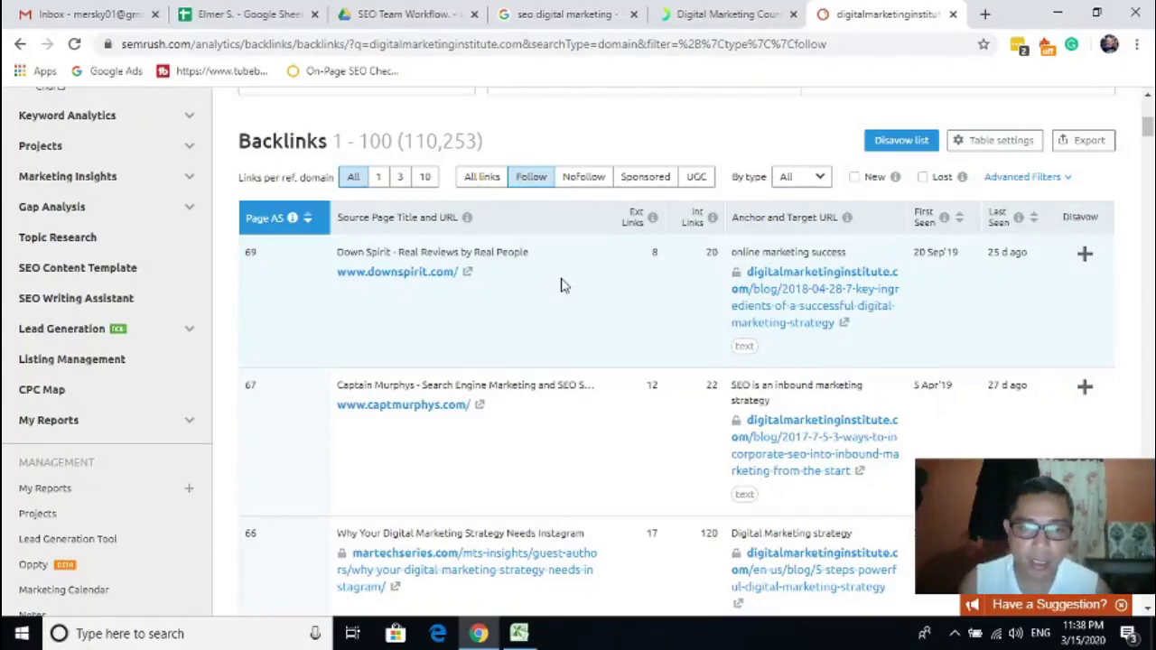
pyautogui.scroll(1, 583, 327)
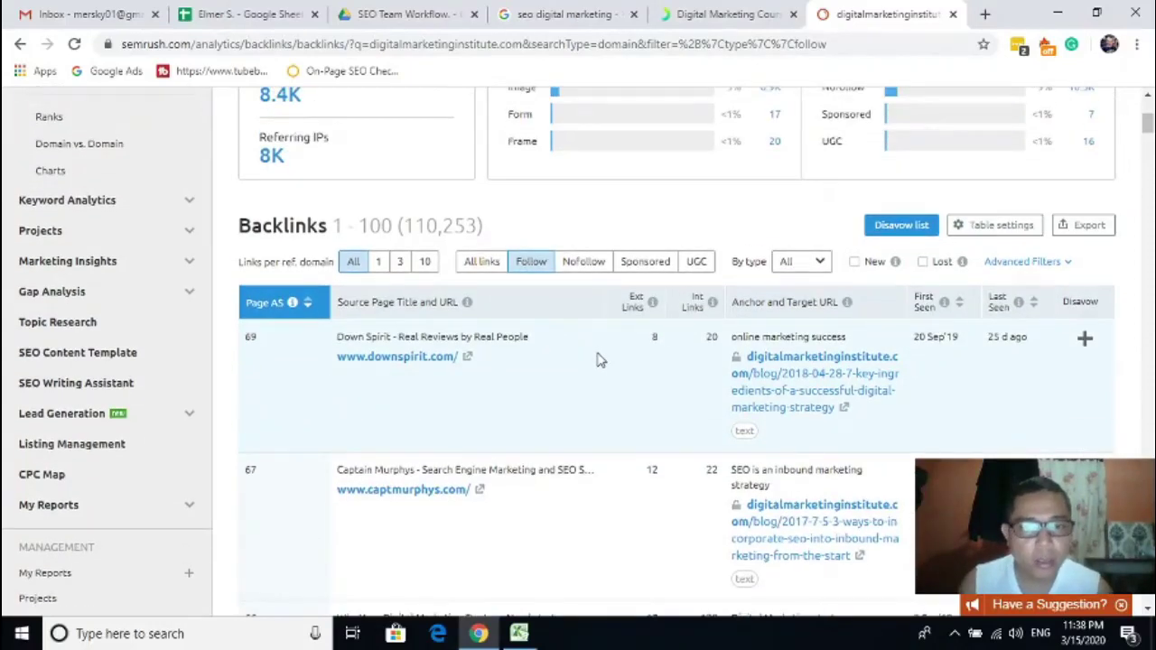
pyautogui.scroll(1, 596, 359)
pyautogui.scroll(-2, 605, 364)
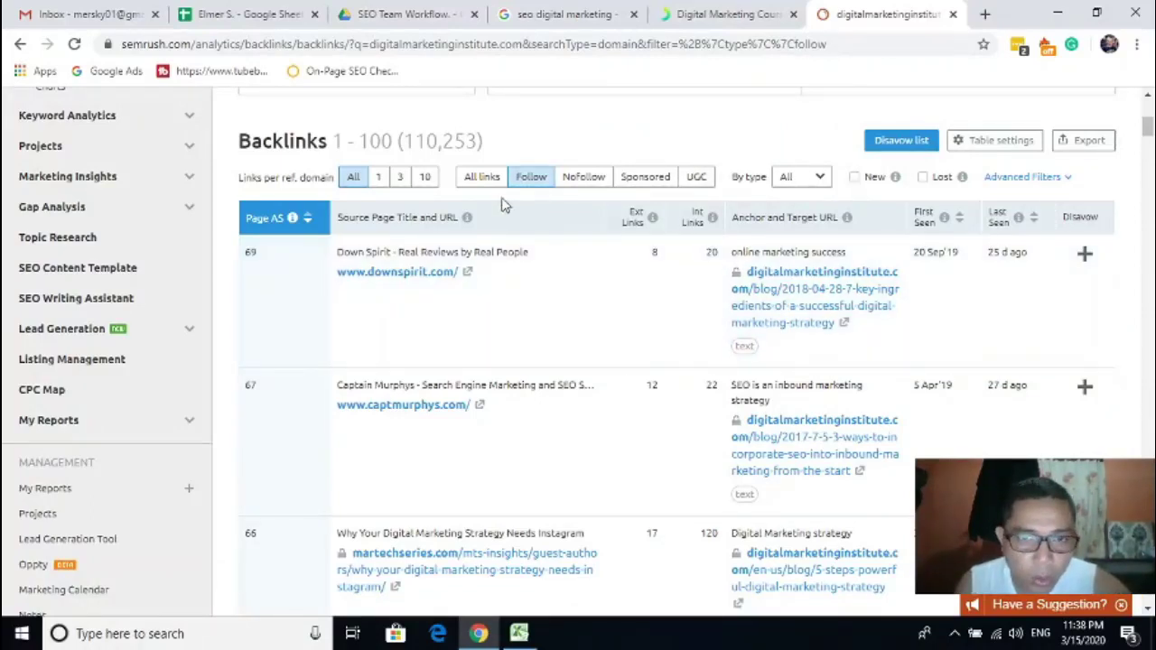
# Compare the backlinks under the Sponsored, All links, Follow and Nofollow filters in turn.
pyautogui.click(647, 180)
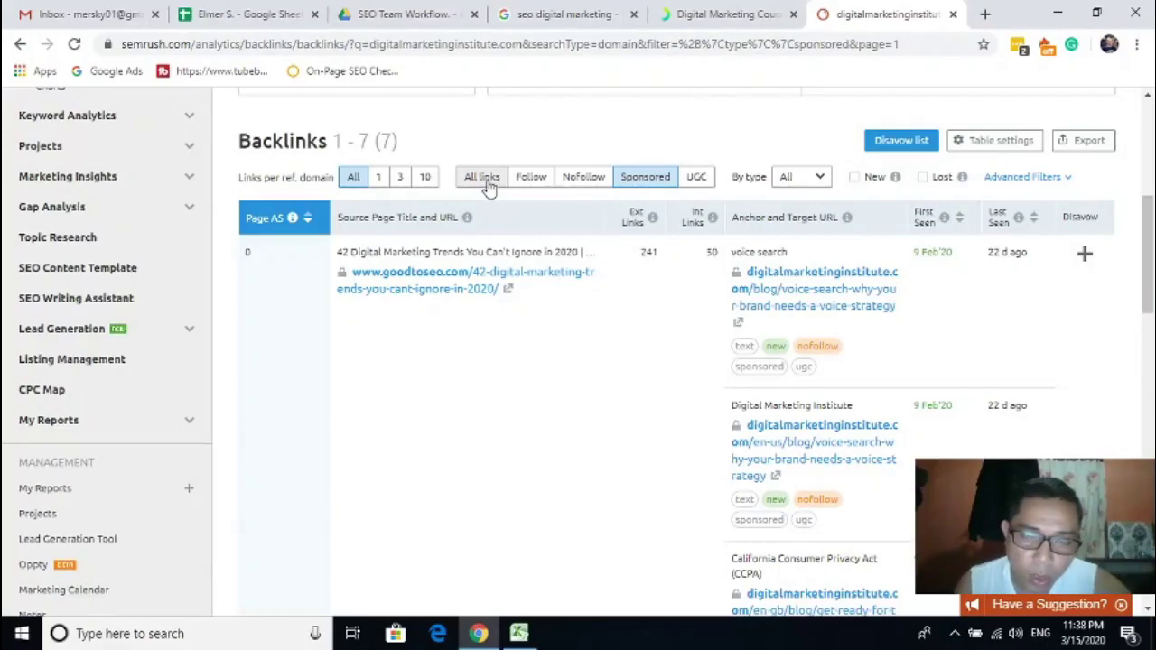
pyautogui.click(487, 180)
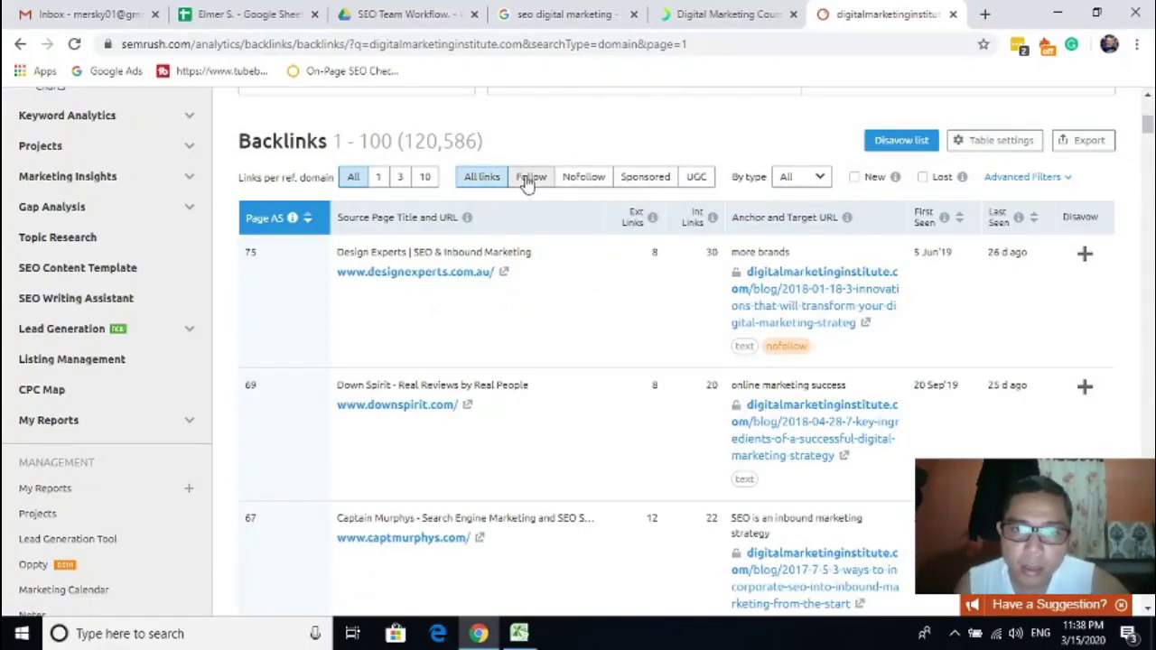
pyautogui.click(533, 179)
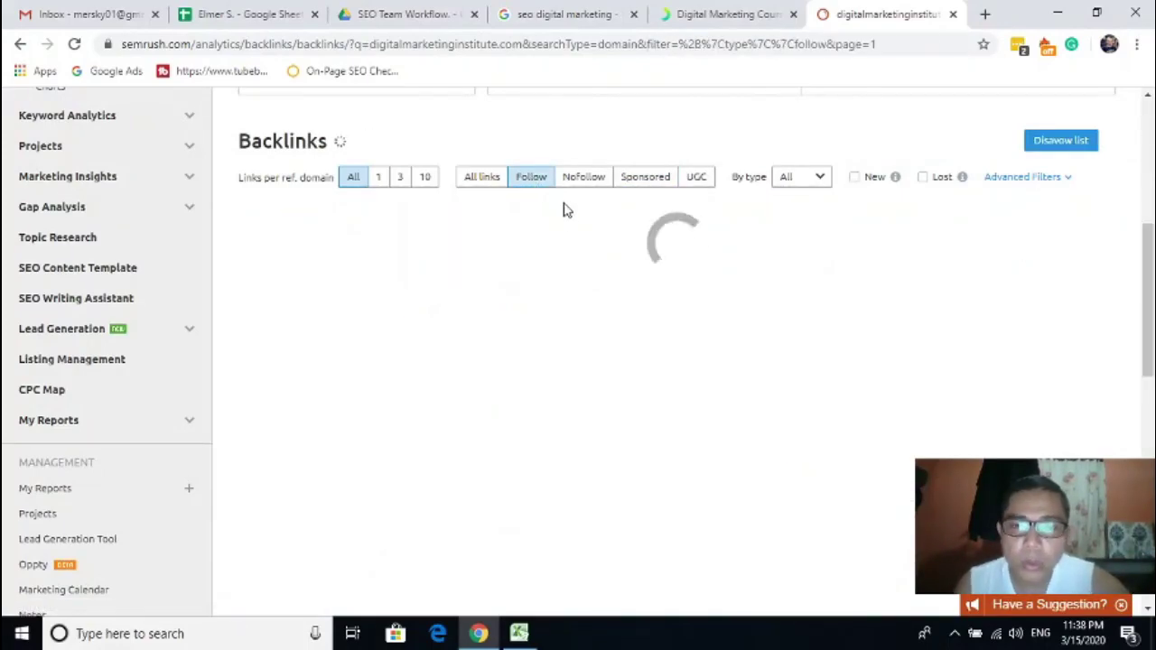
pyautogui.click(587, 178)
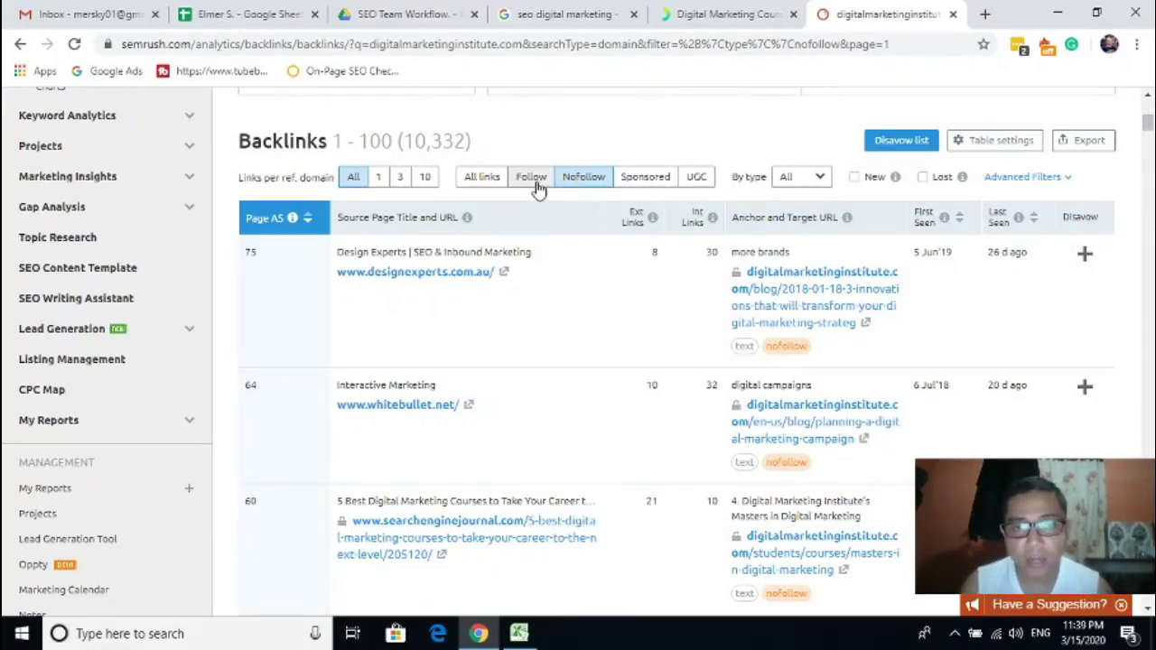
# Restrict the backlinks to the Text type and switch the link attribute filter to Follow.
pyautogui.click(806, 188)
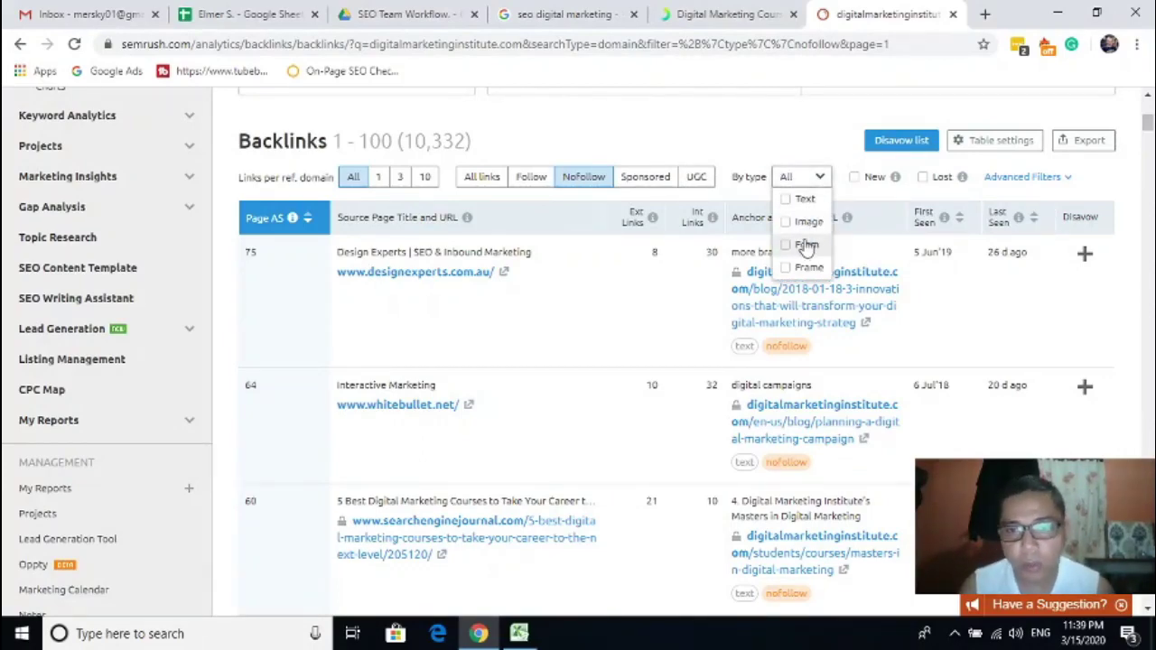
pyautogui.click(775, 143)
pyautogui.click(801, 185)
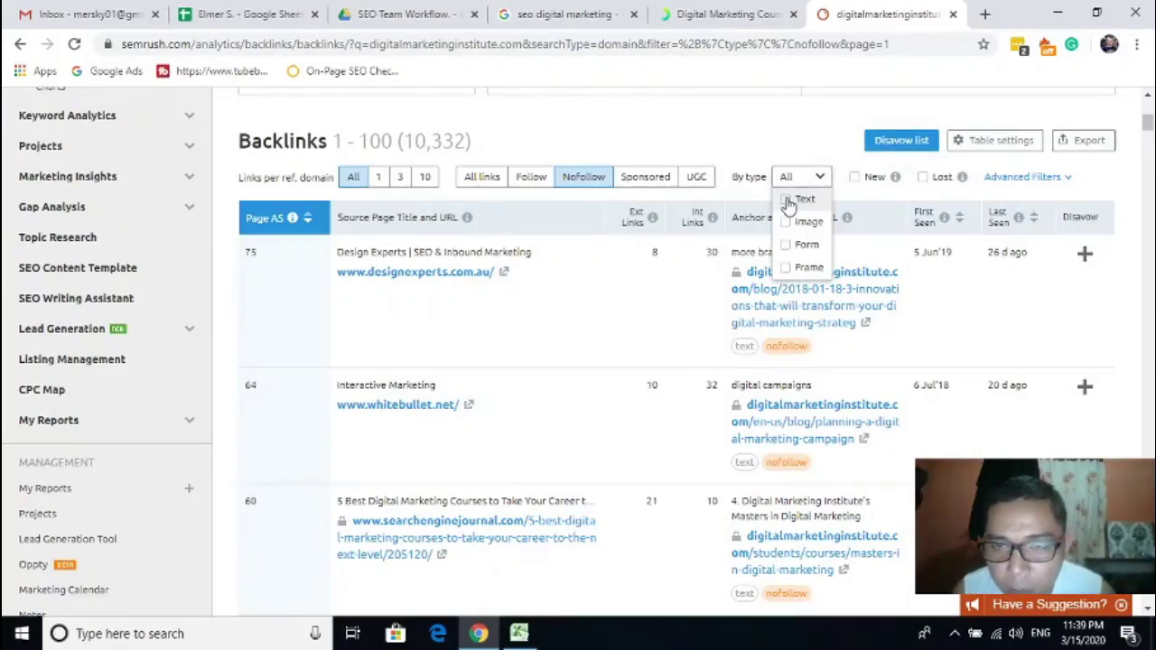
pyautogui.click(787, 200)
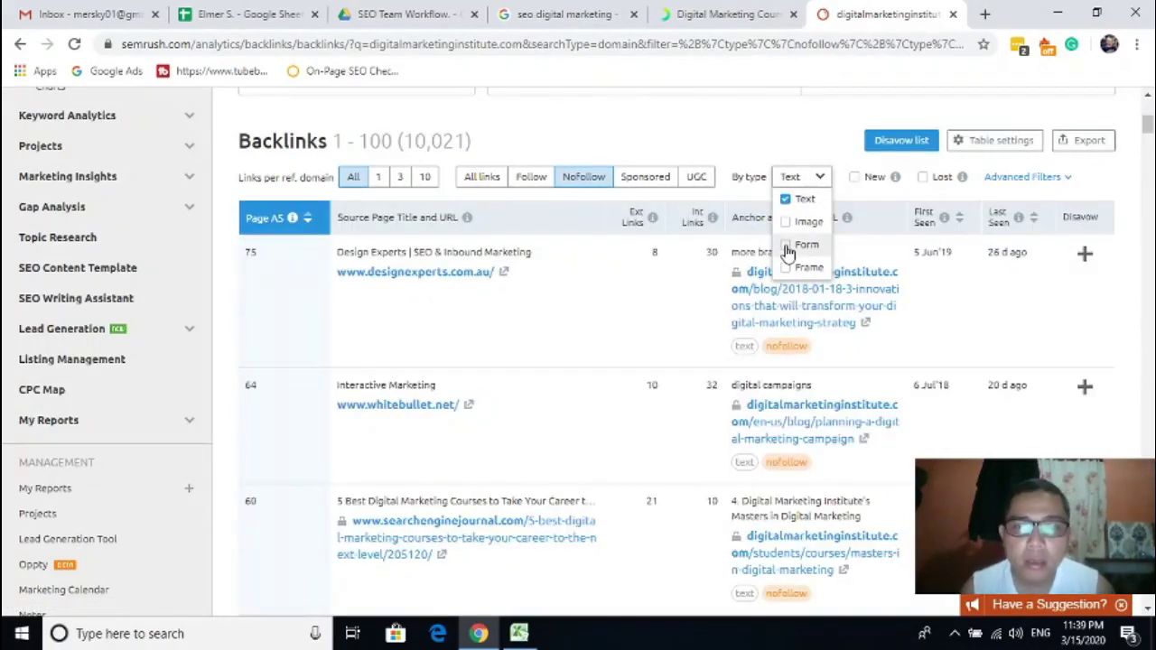
pyautogui.click(629, 126)
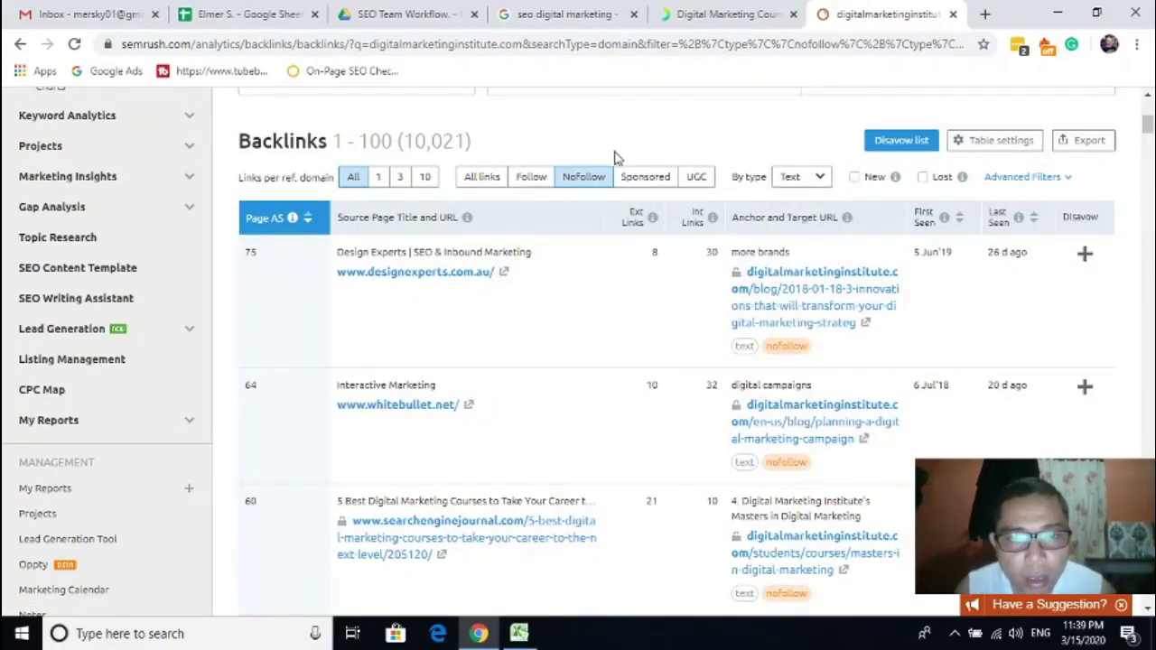
pyautogui.click(533, 178)
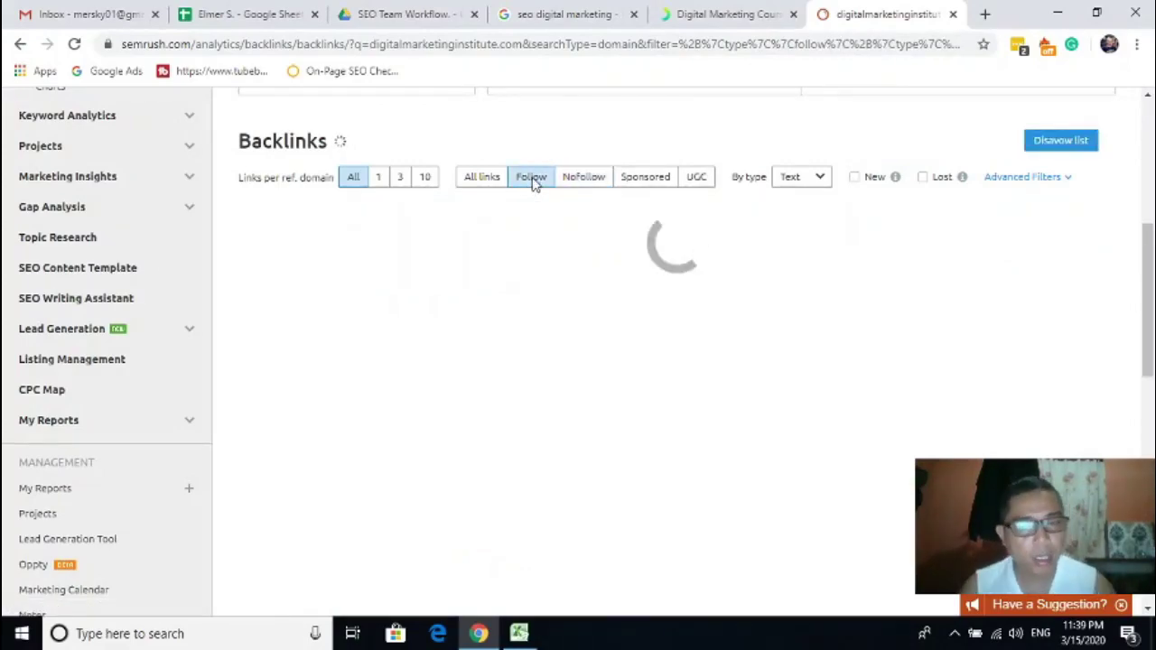
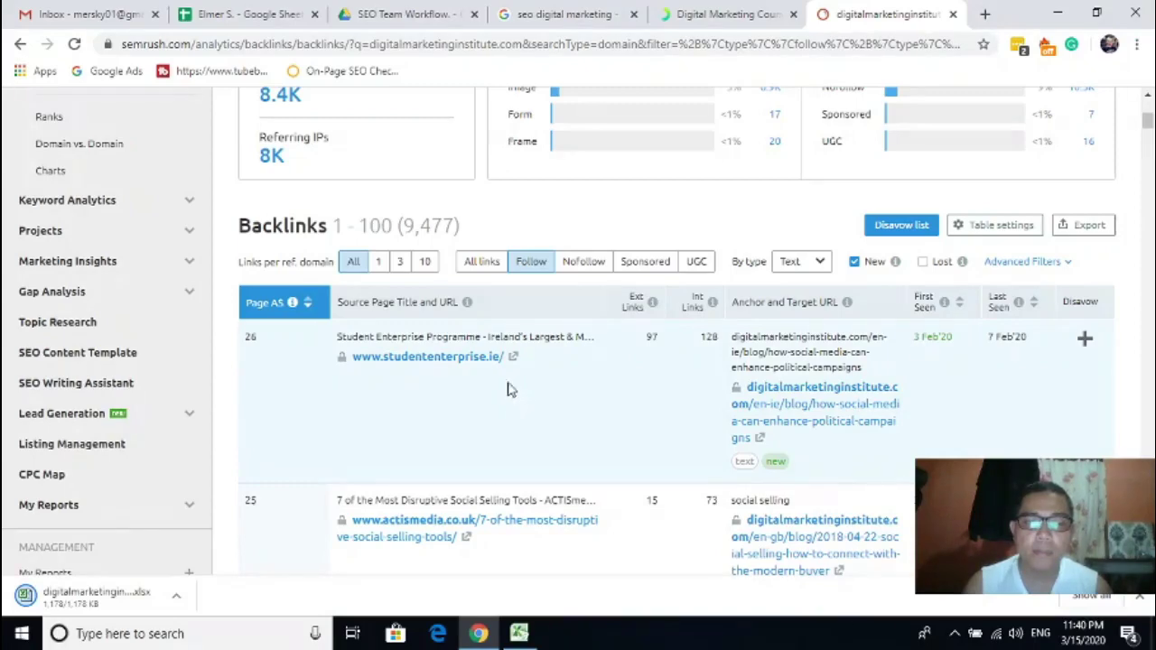
# Open the downloaded digitalmarketinginstitute.com backlinks workbook in Excel and widen the Source title, Source url and Target url columns.
pyautogui.click(176, 598)
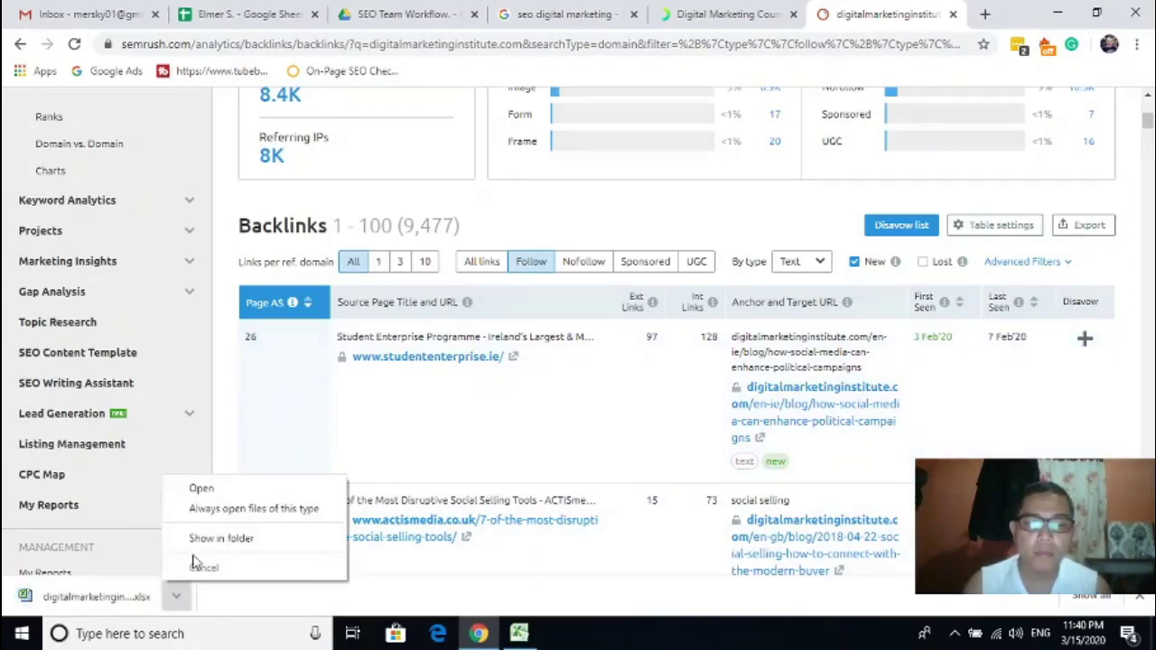
pyautogui.click(202, 491)
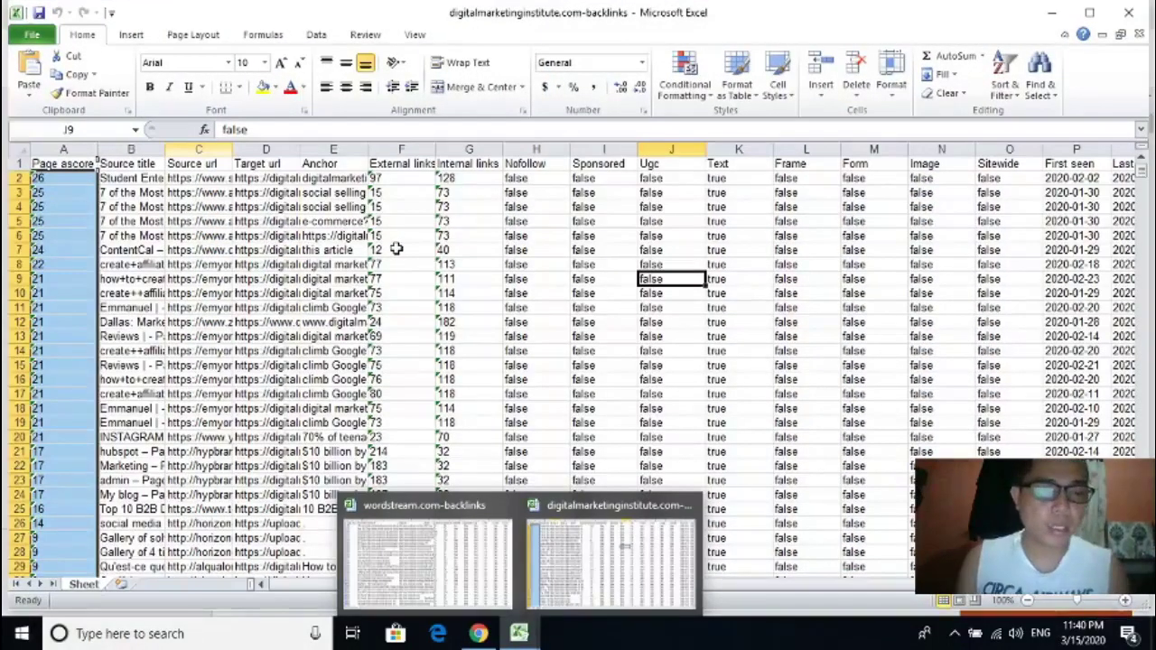
pyautogui.moveTo(164, 150); pyautogui.dragTo(261, 160)
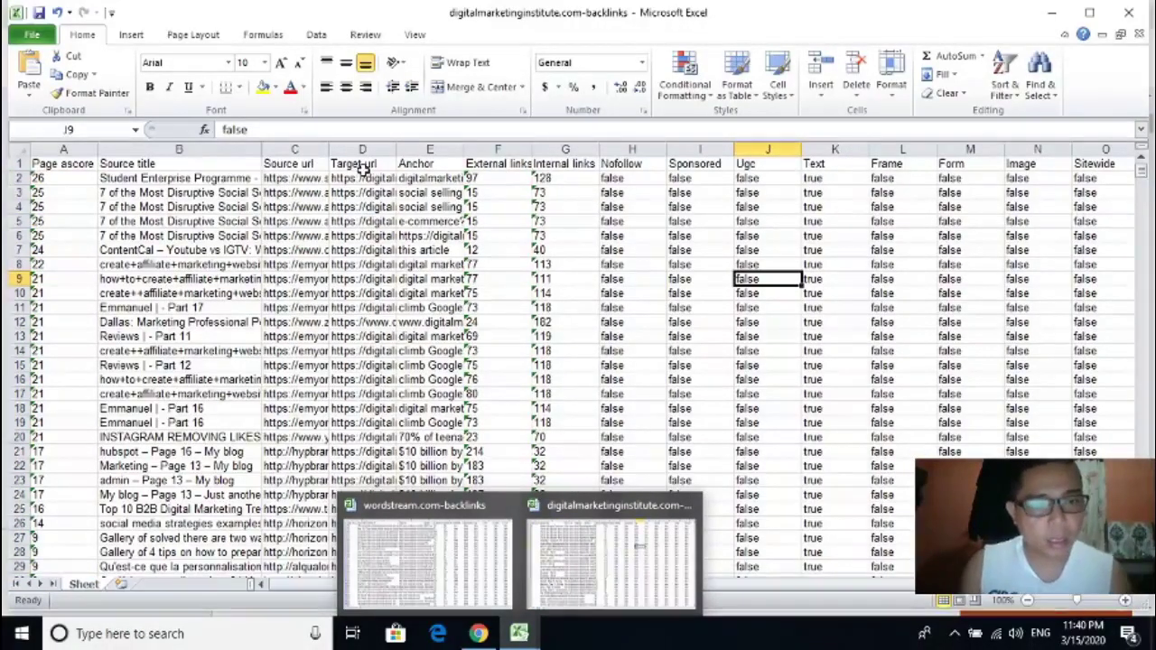
pyautogui.moveTo(329, 149); pyautogui.dragTo(482, 171)
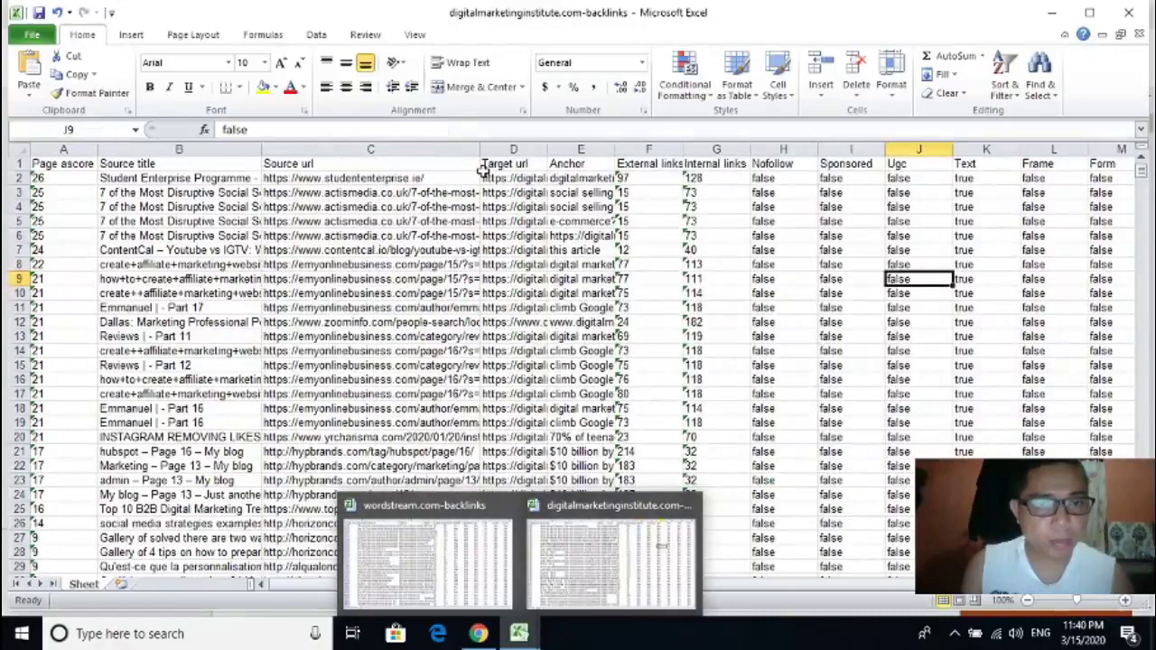
pyautogui.click(428, 162)
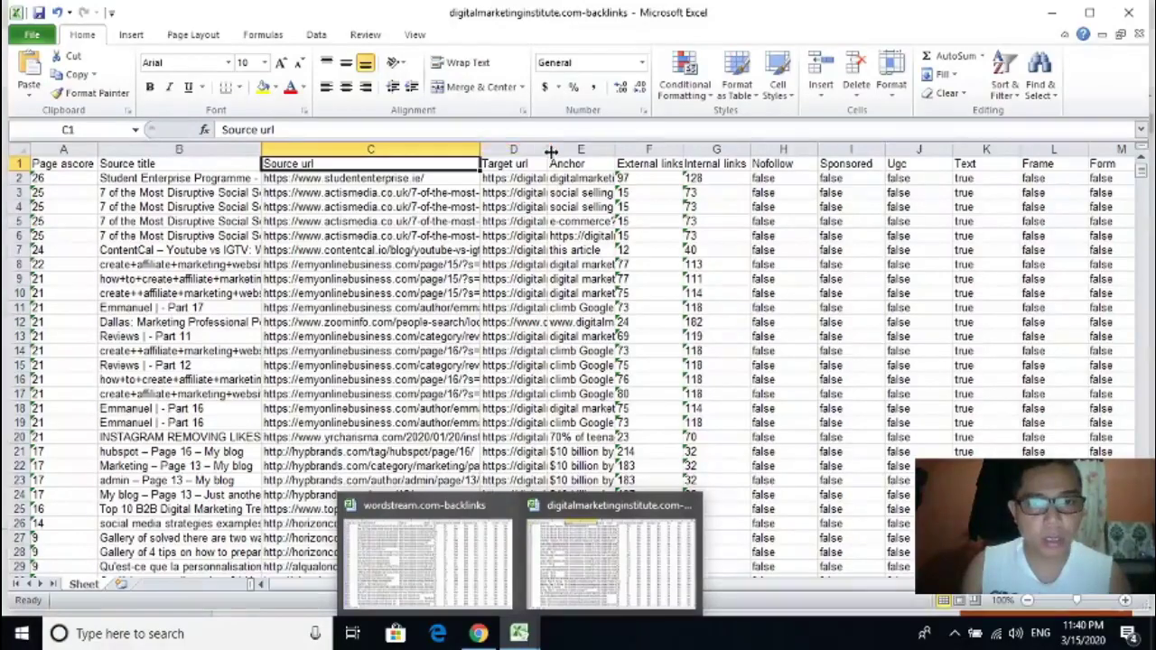
pyautogui.moveTo(547, 149); pyautogui.dragTo(717, 150)
# Look over the first target and source URLs and delete the Page ascore column.
pyautogui.moveTo(600, 181); pyautogui.dragTo(642, 438)
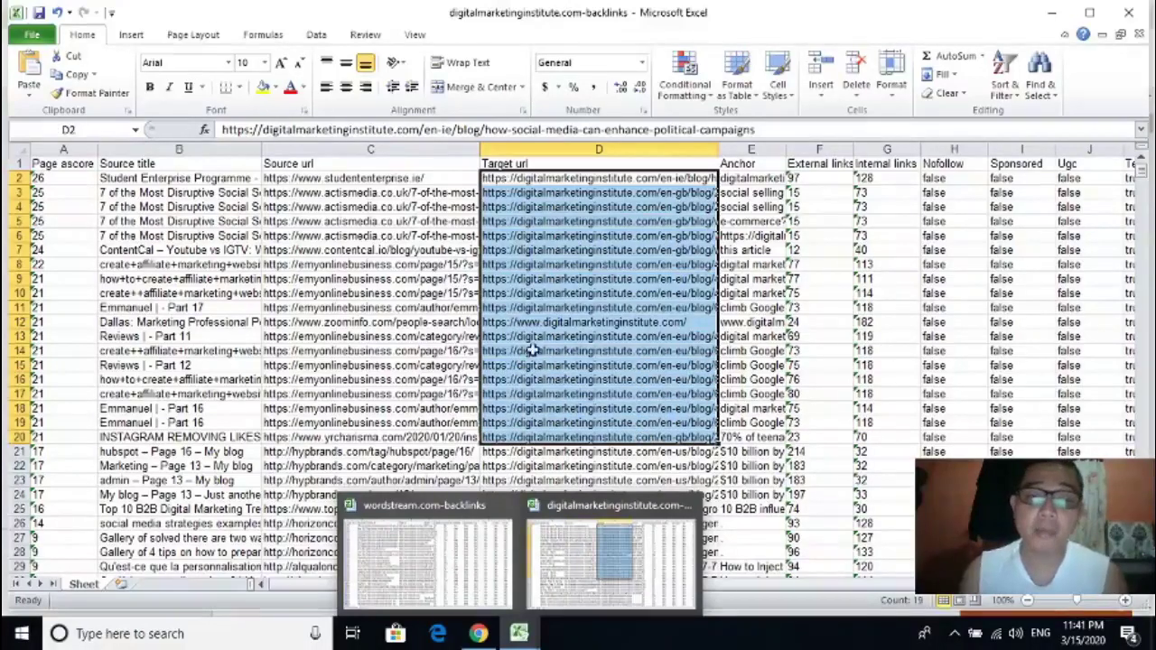
pyautogui.moveTo(403, 185); pyautogui.dragTo(418, 426)
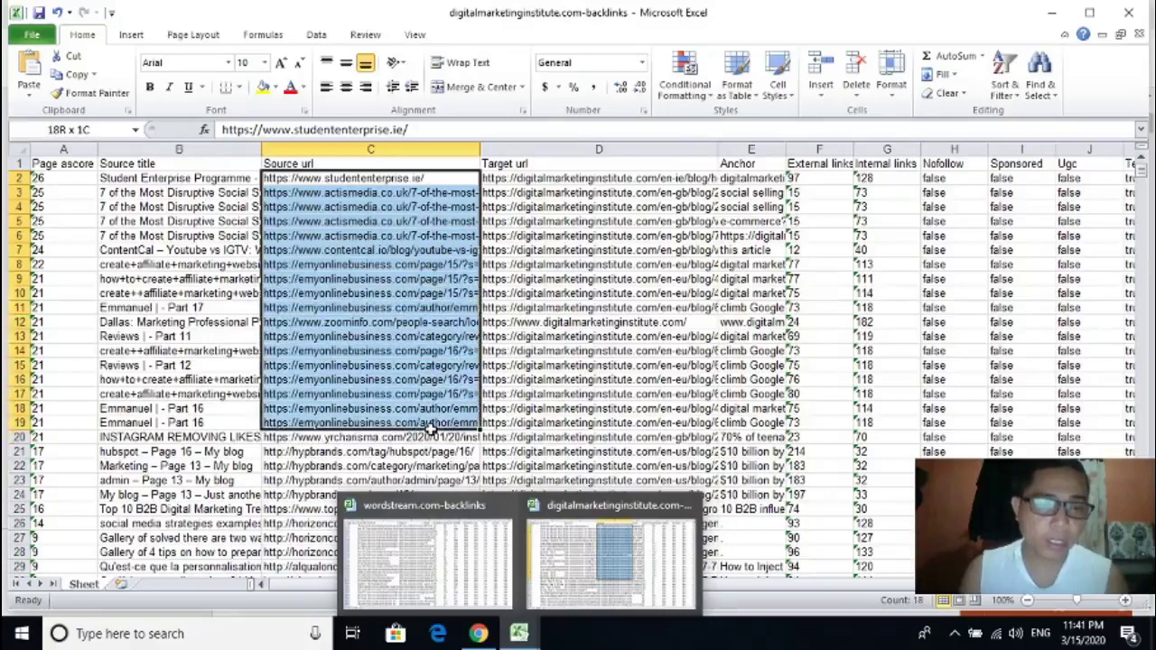
pyautogui.click(18, 150)
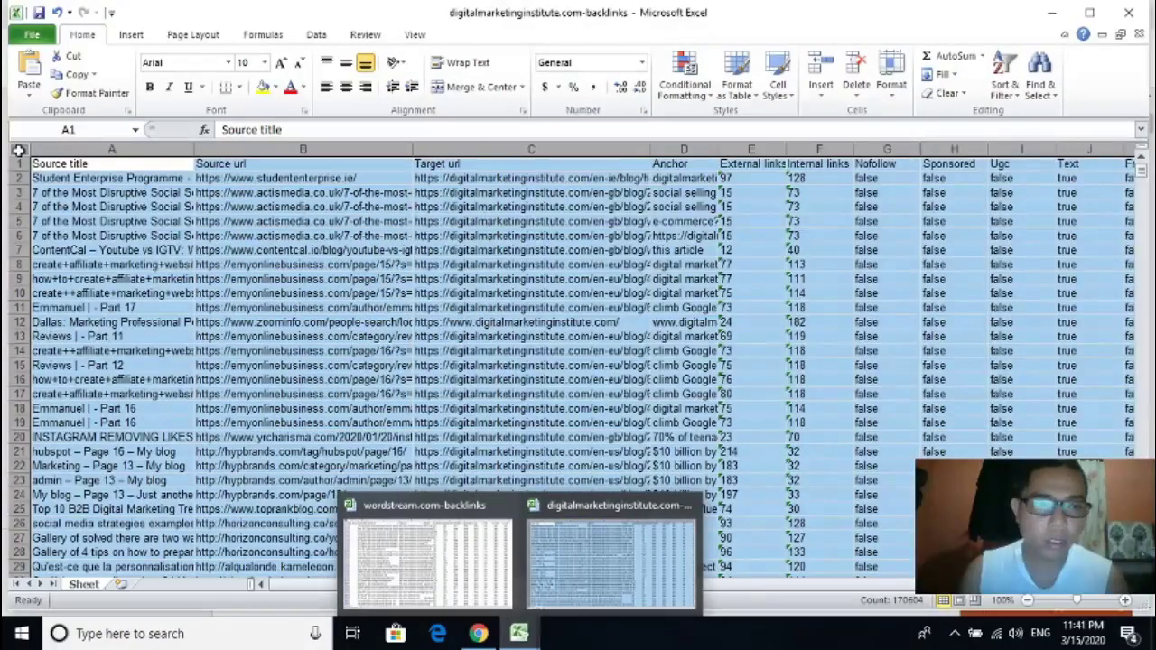
pyautogui.click(1011, 84)
pyautogui.click(1028, 173)
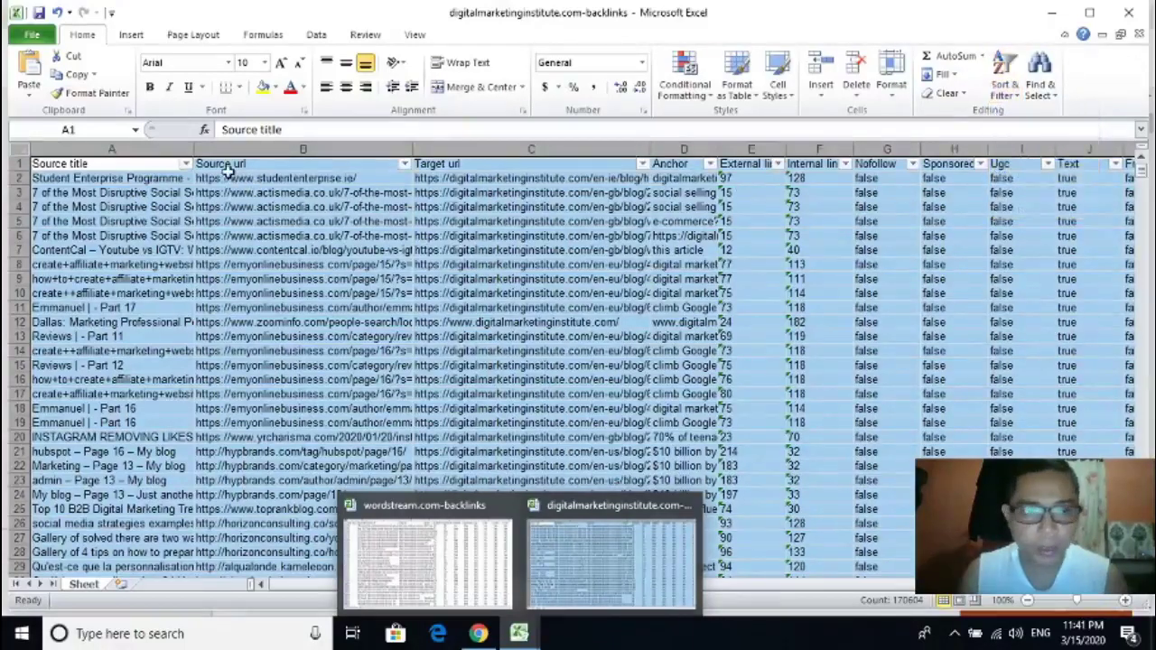
pyautogui.click(187, 163)
# Examine the Source url column and inspect the repeated actismedia.co.uk URLs in rows 3 to 6.
pyautogui.click(271, 150)
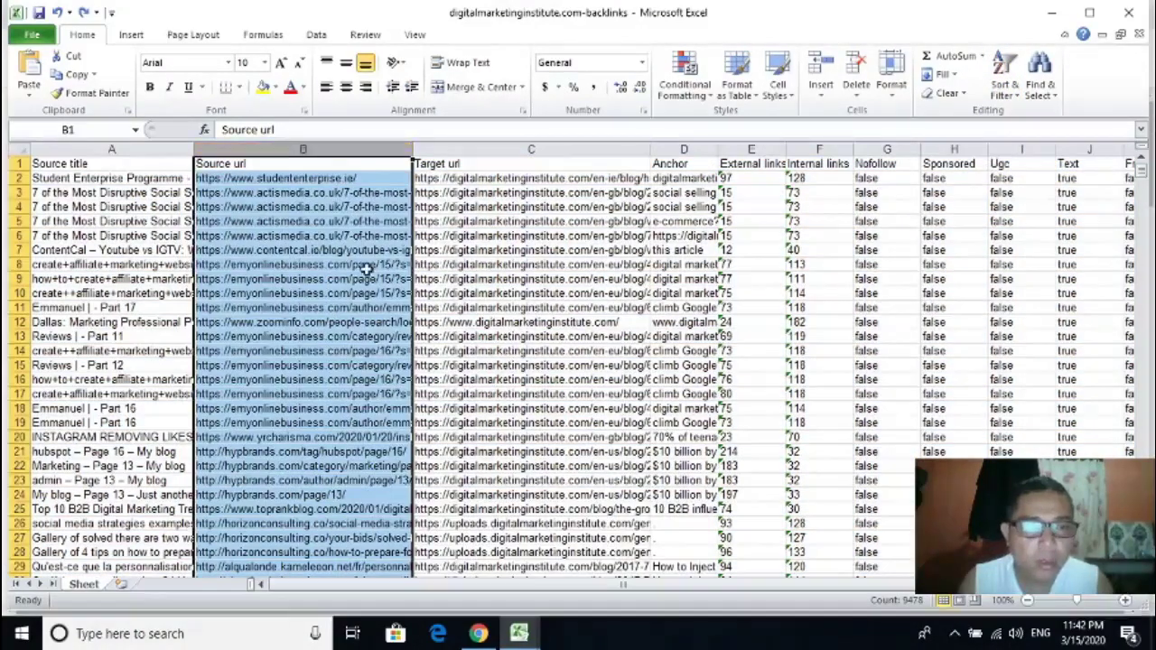
pyautogui.scroll(-19, 351, 325)
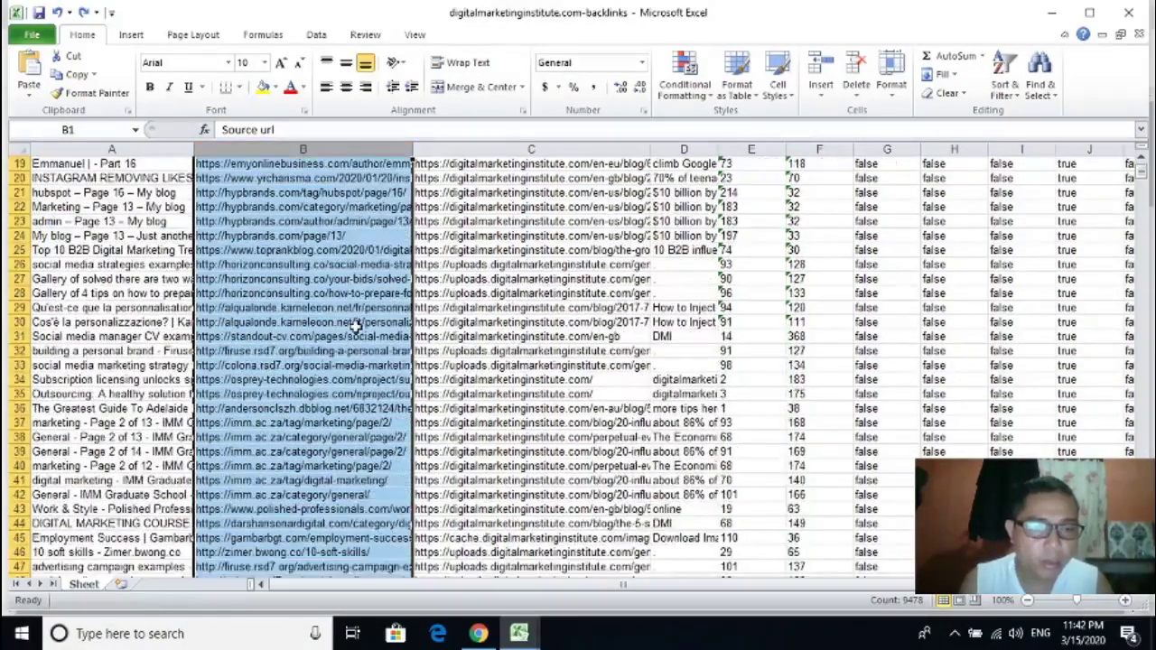
pyautogui.scroll(15, 351, 334)
pyautogui.scroll(4, 350, 334)
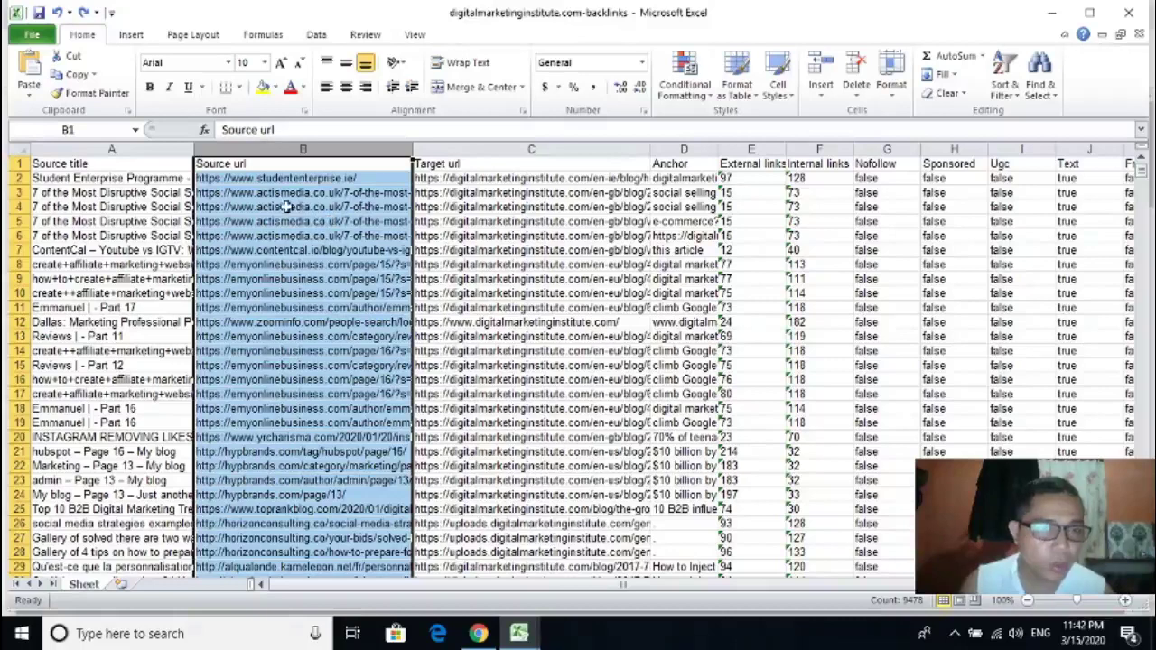
pyautogui.click(262, 190)
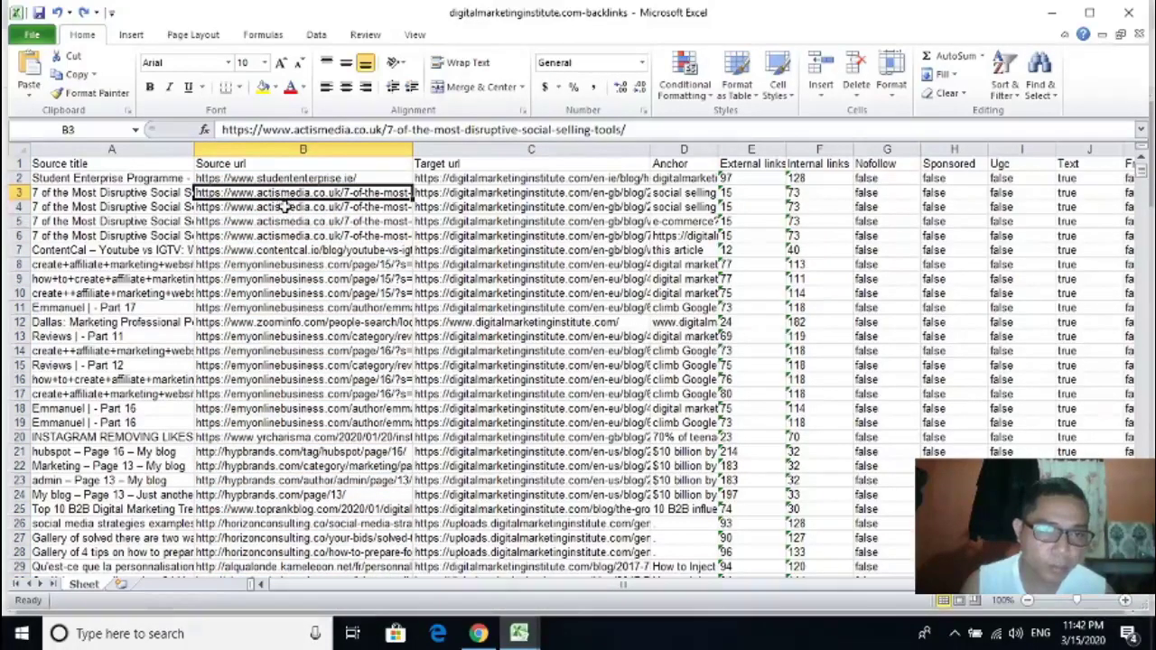
pyautogui.click(283, 207)
pyautogui.click(287, 221)
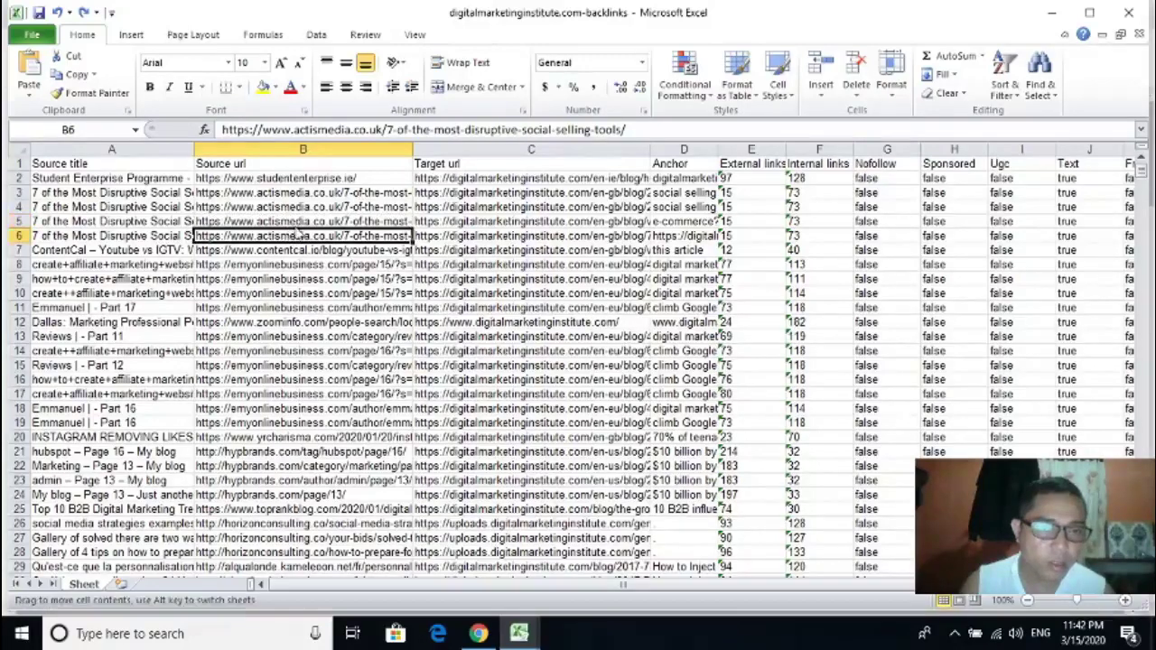
pyautogui.click(298, 207)
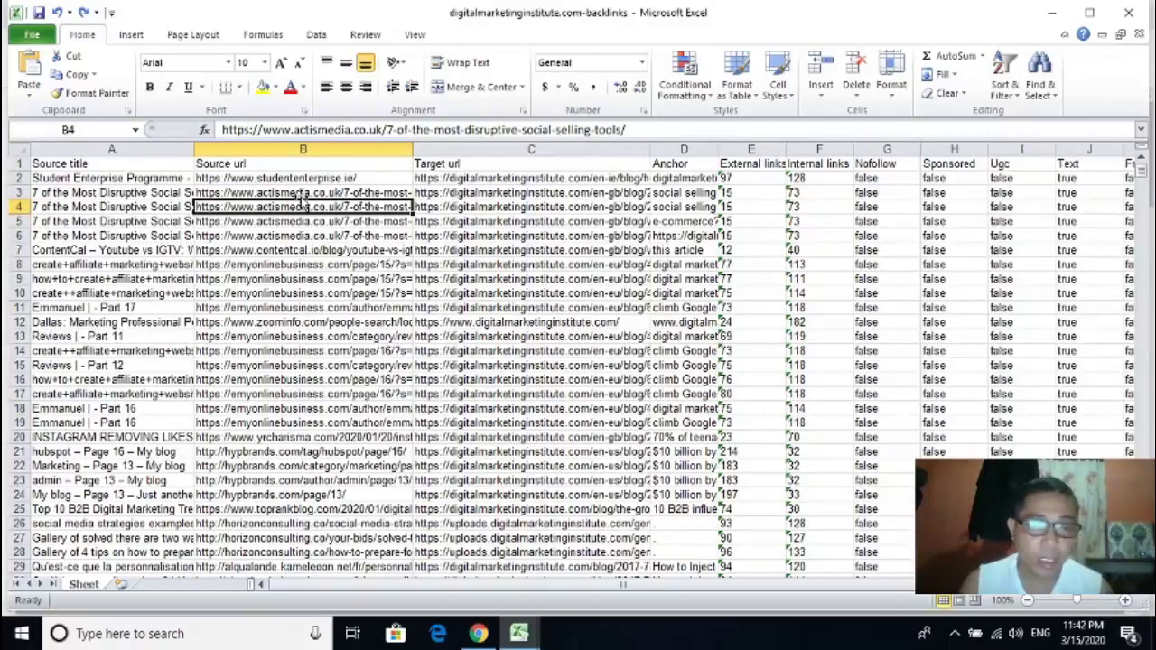
pyautogui.moveTo(303, 207); pyautogui.dragTo(298, 236)
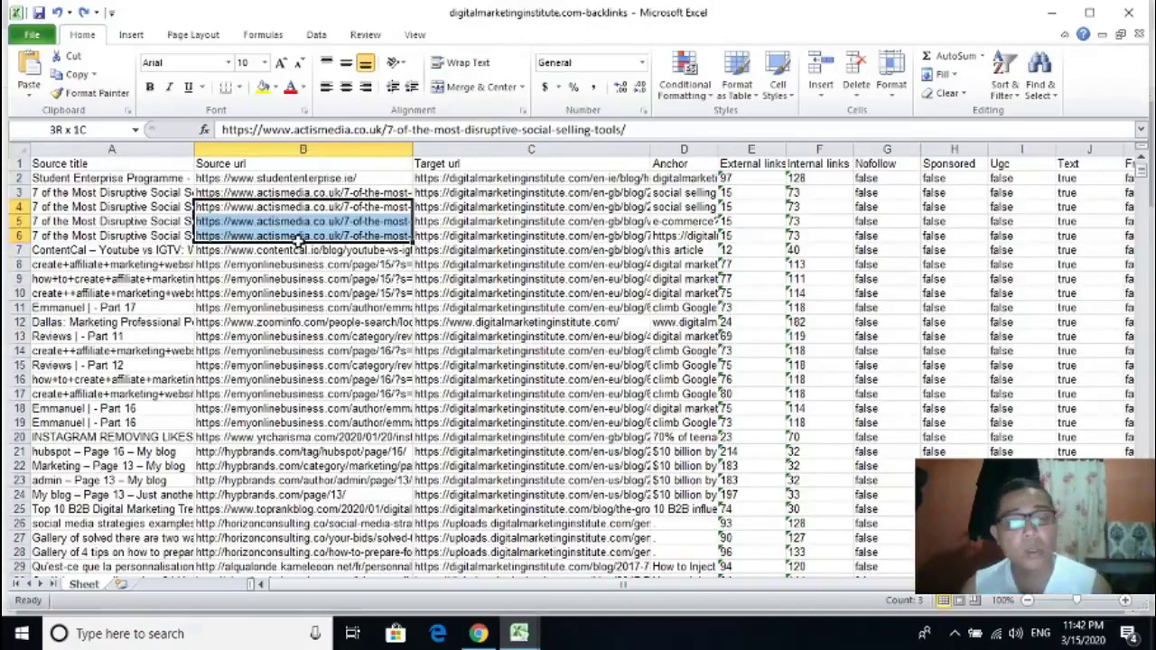
pyautogui.moveTo(298, 240); pyautogui.dragTo(301, 245)
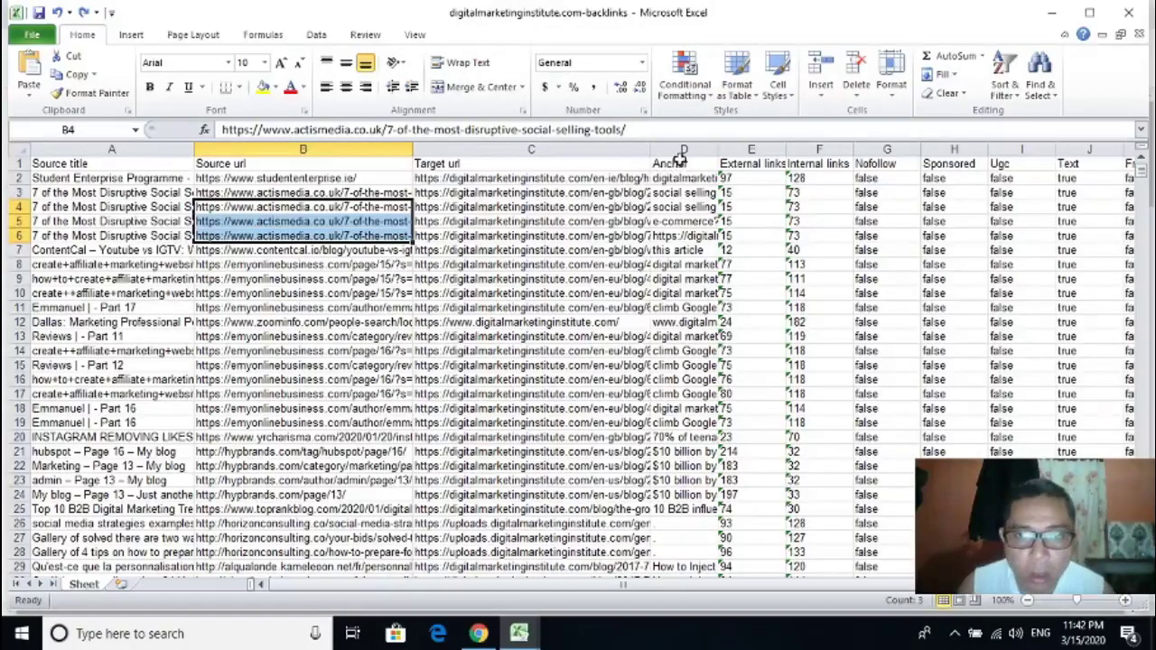
# Look over the Anchor and External links columns and scan the page titles in the Source title column.
pyautogui.moveTo(709, 149); pyautogui.dragTo(754, 150)
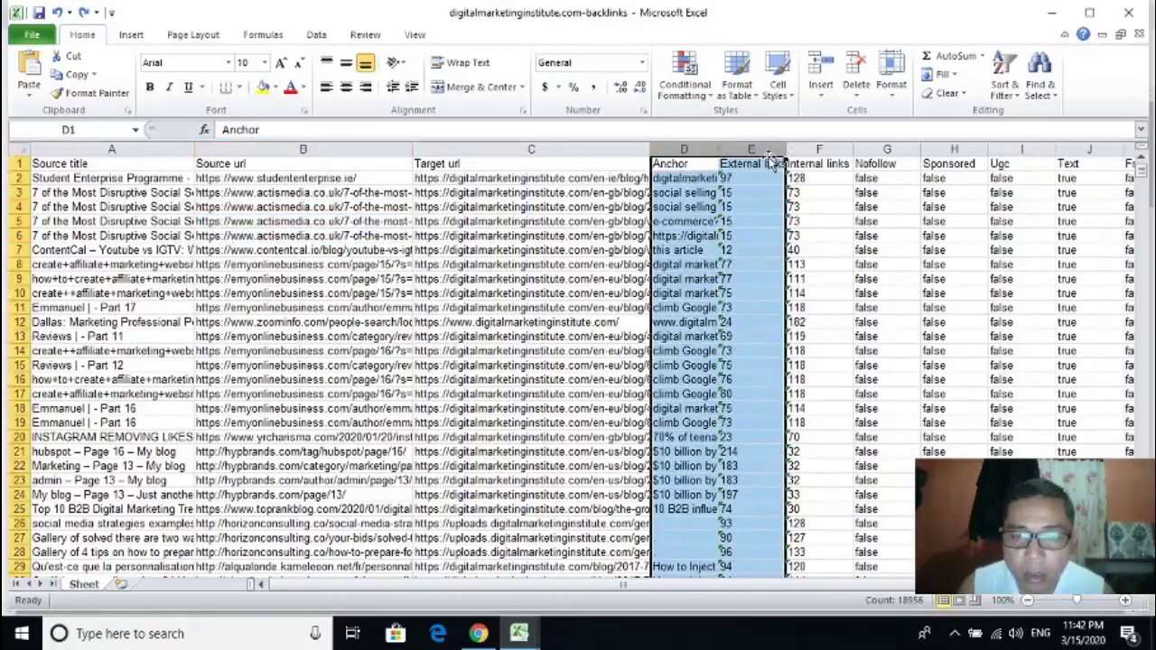
pyautogui.click(340, 166)
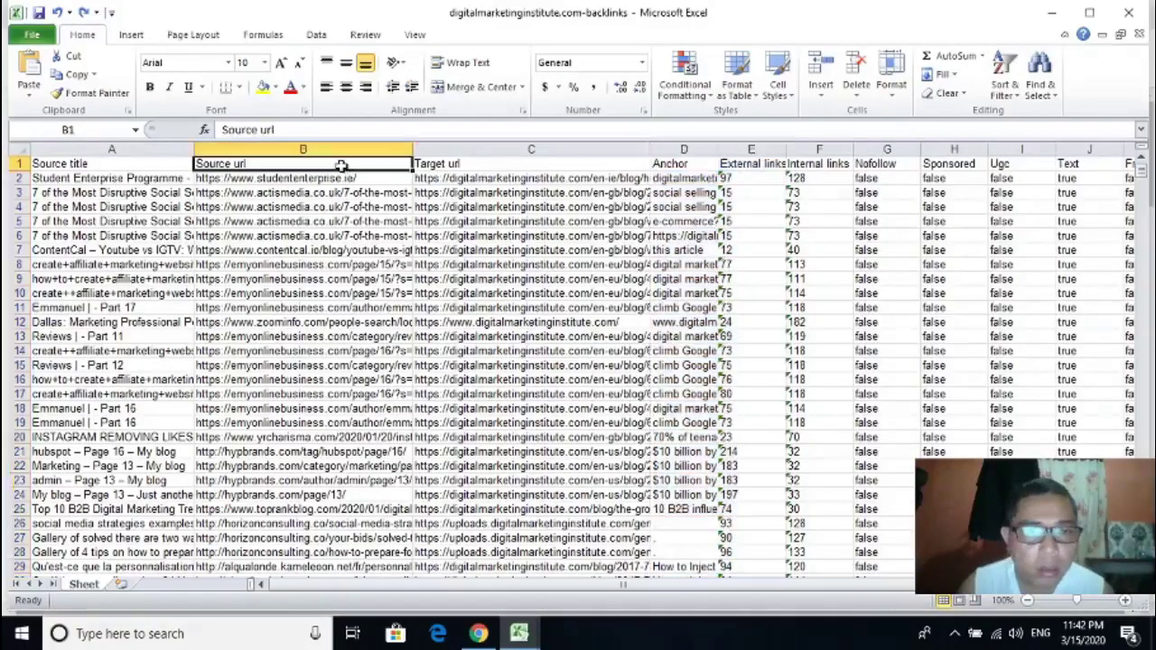
pyautogui.click(18, 151)
pyautogui.click(83, 149)
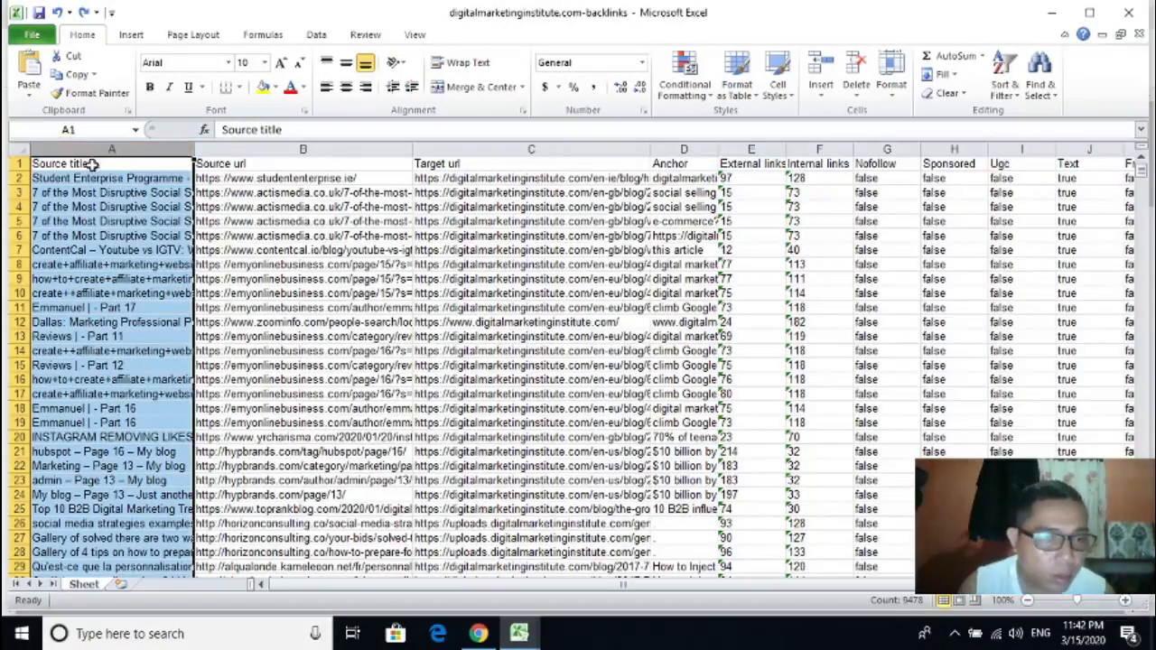
pyautogui.scroll(-11, 140, 334)
pyautogui.scroll(-5, 141, 344)
pyautogui.scroll(16, 145, 339)
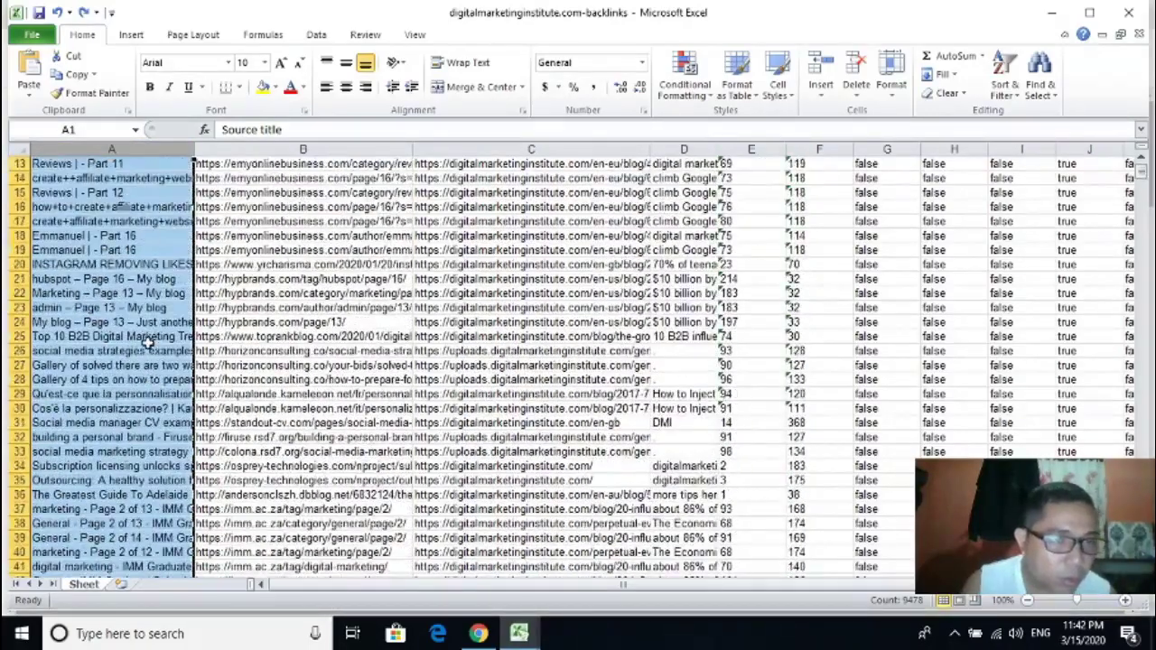
# Add filters to the sheet's header row and filter Source title to entries containing "digital marketing".
pyautogui.click(18, 151)
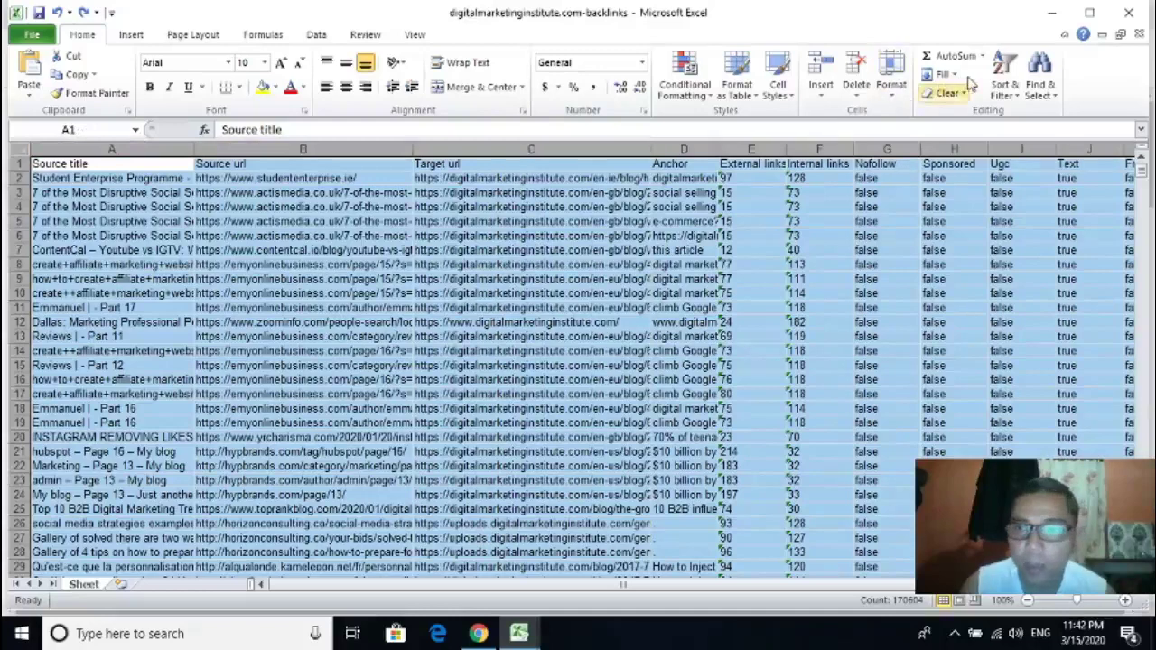
pyautogui.click(1004, 77)
pyautogui.click(1027, 172)
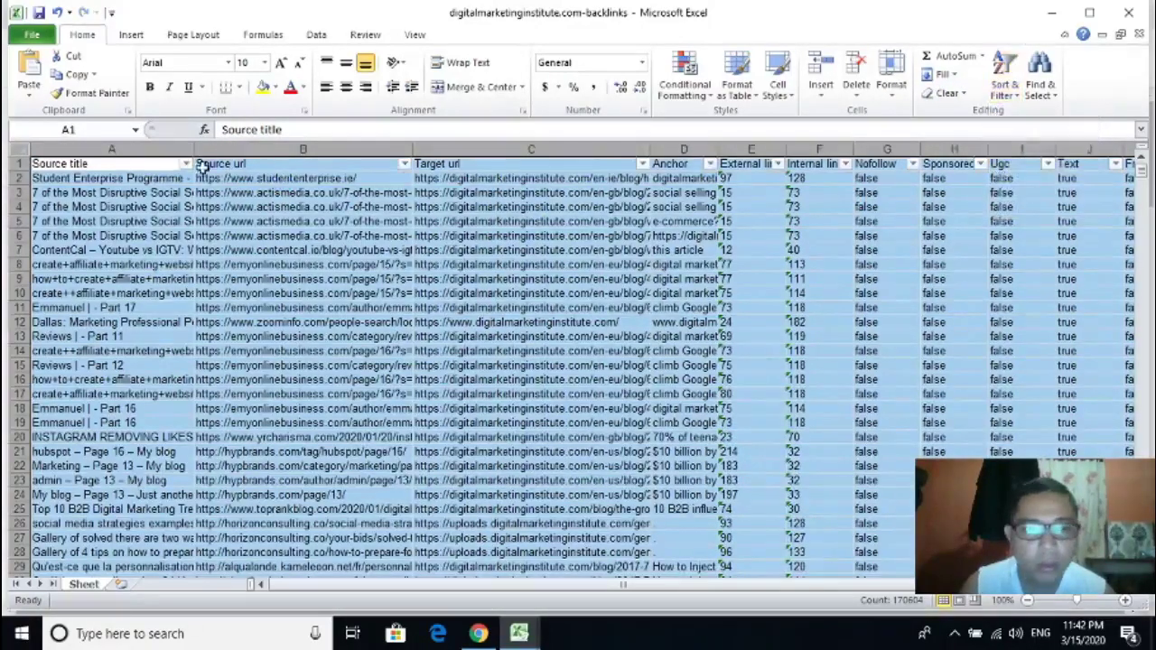
pyautogui.click(183, 164)
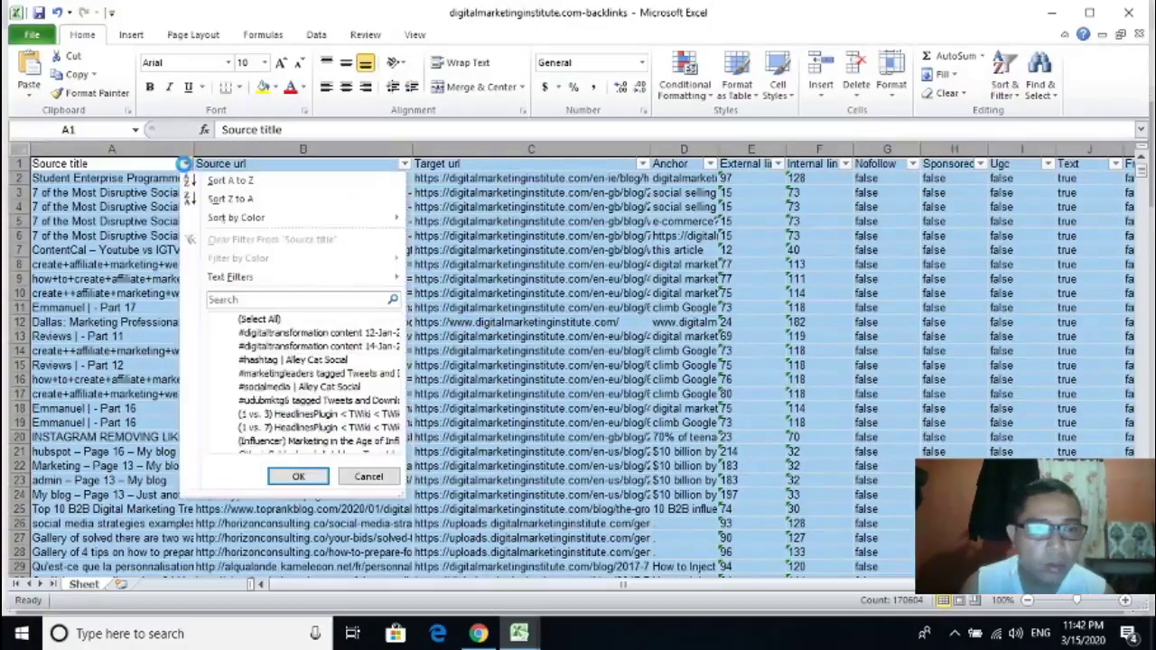
pyautogui.click(282, 299)
pyautogui.write('digit')
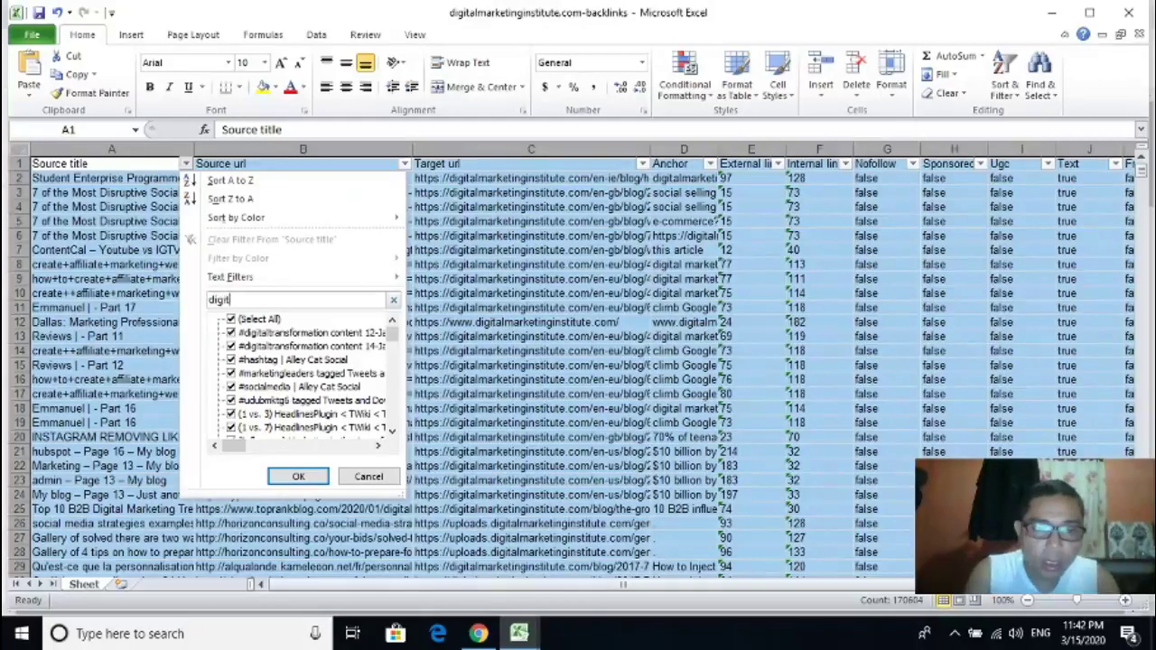
pyautogui.write('al marketin')
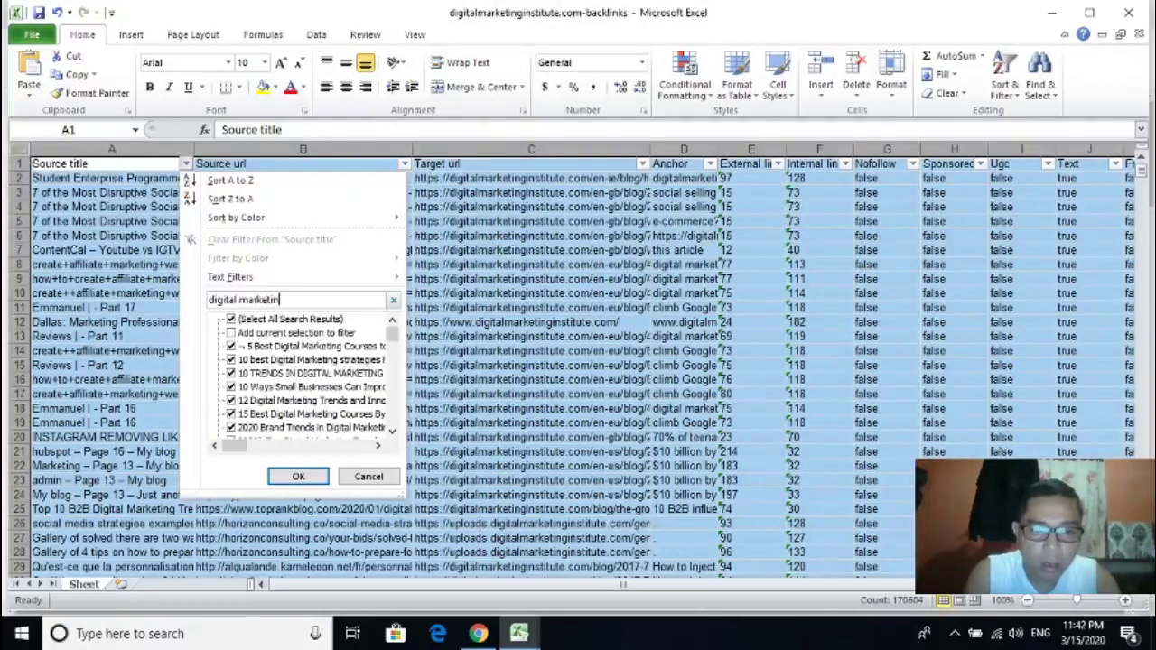
pyautogui.write('g')
pyautogui.press('Return')
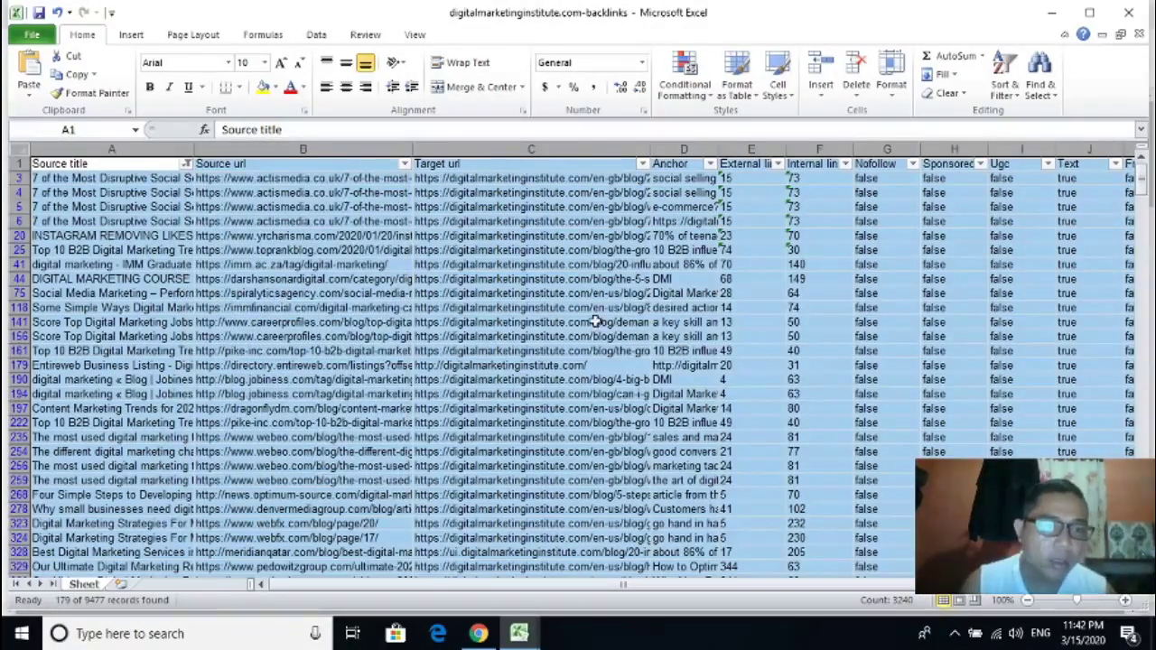
pyautogui.click(827, 282)
# Review the filtered source URLs from the first matching row to the last and return to the top of the list.
pyautogui.click(298, 180)
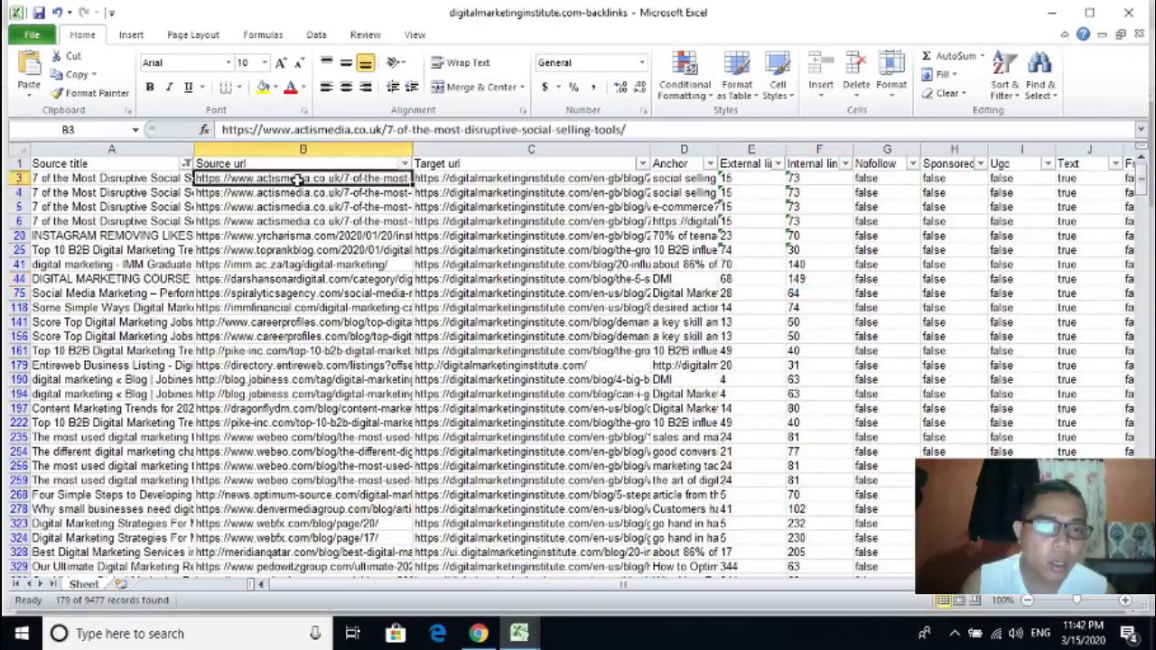
pyautogui.hotkey('ctrl', 'shift', 'Down')
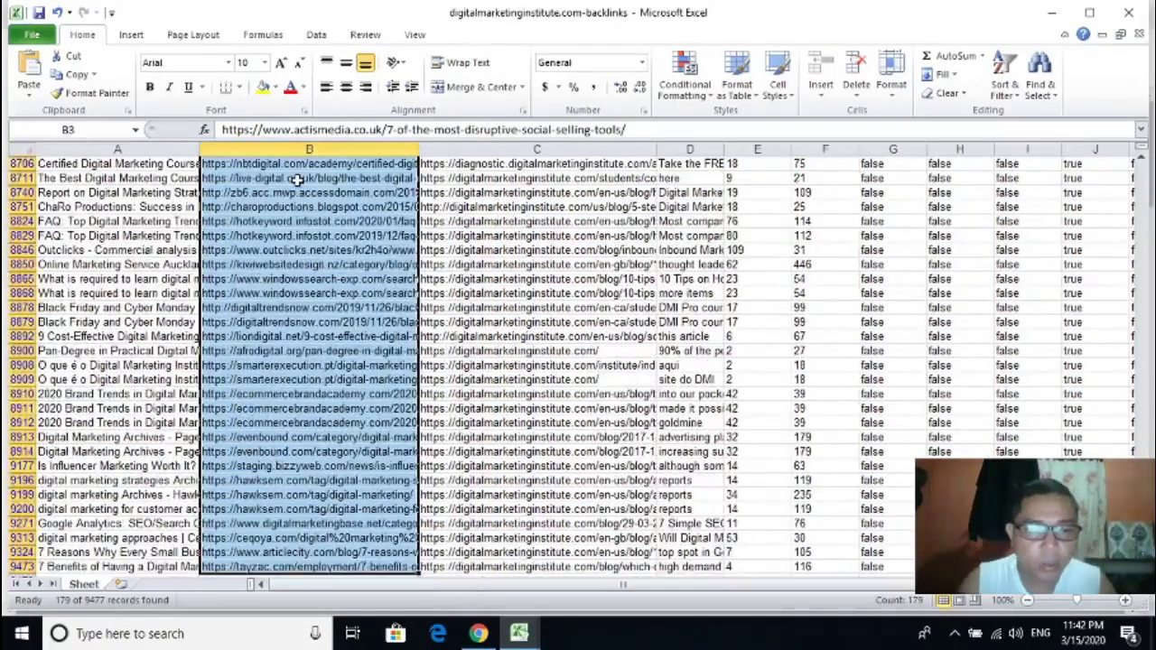
pyautogui.click(593, 354)
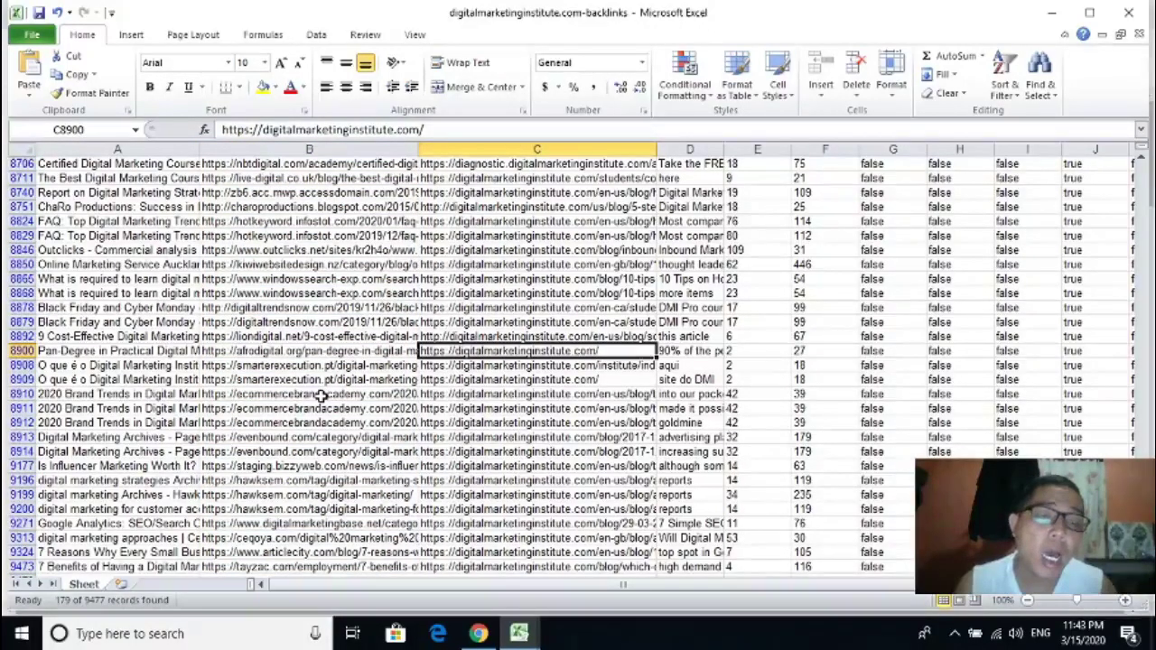
pyautogui.scroll(15, 321, 398)
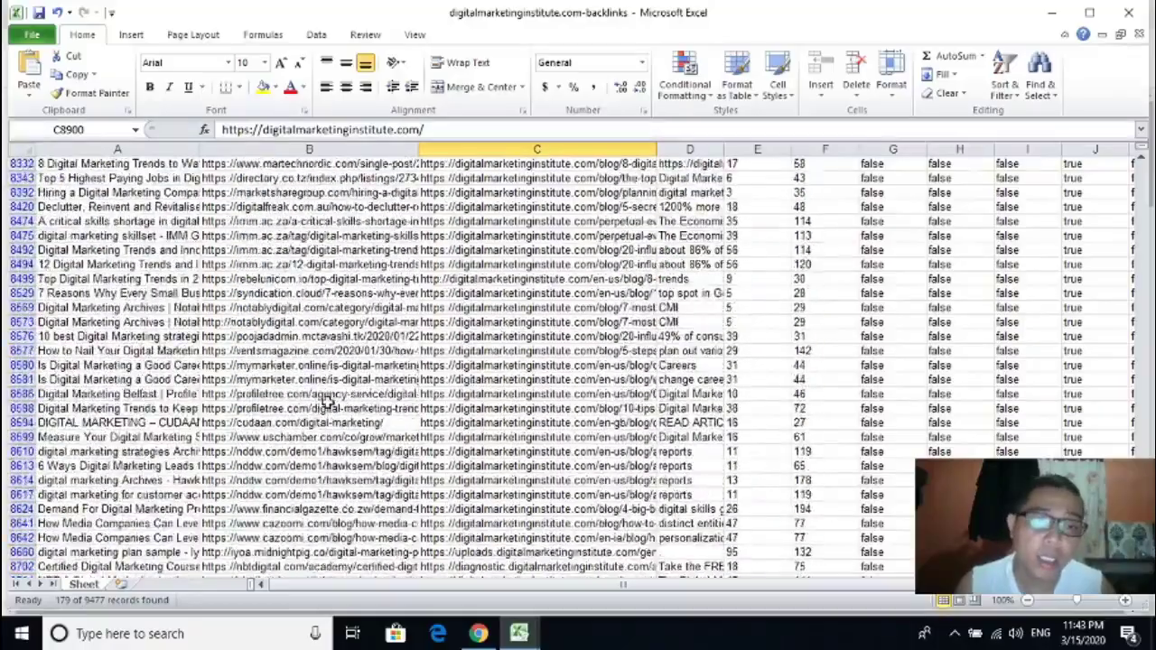
pyautogui.scroll(20, 333, 407)
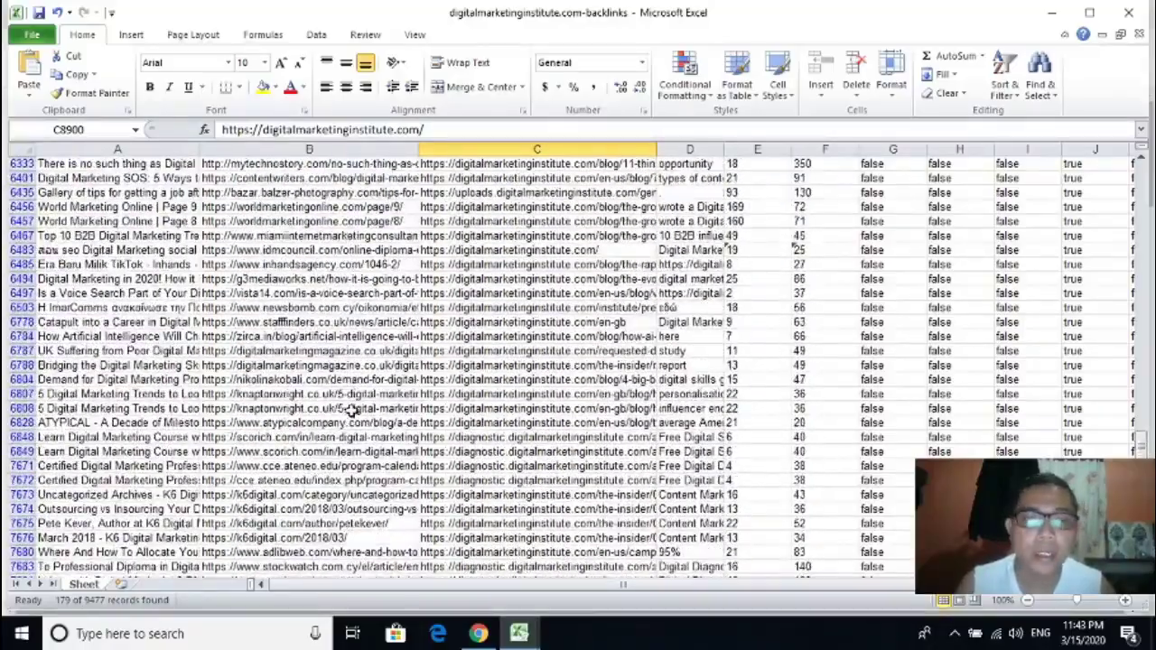
pyautogui.scroll(20, 361, 407)
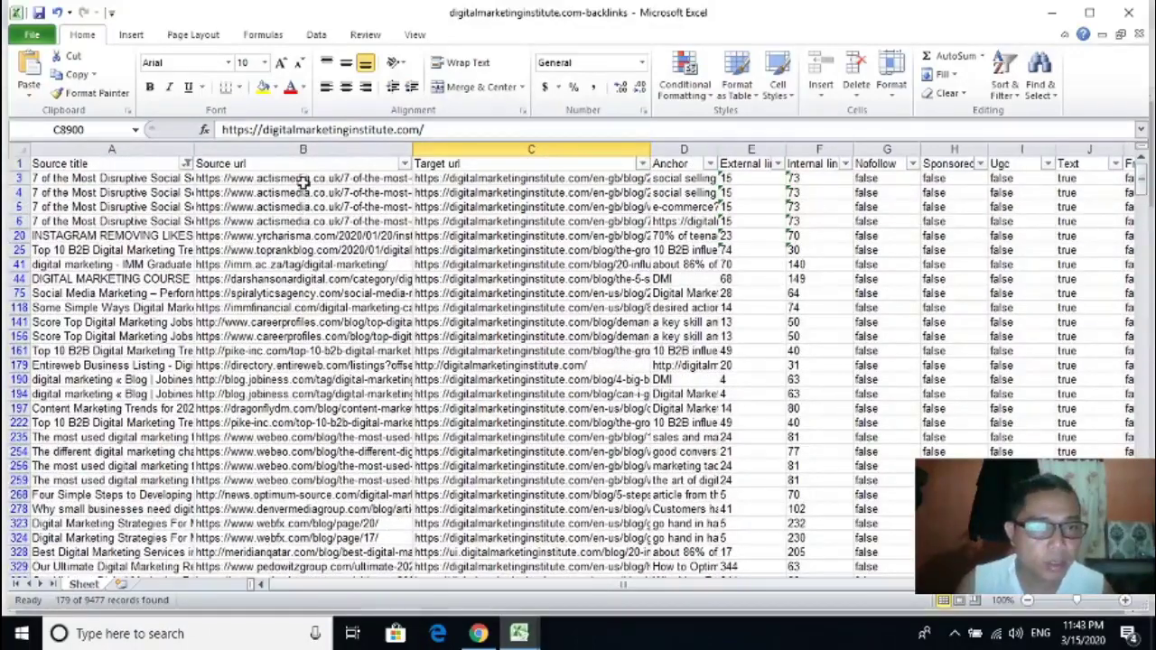
# Highlight the entire Source url column with a yellow fill.
pyautogui.moveTo(303, 181); pyautogui.dragTo(334, 221)
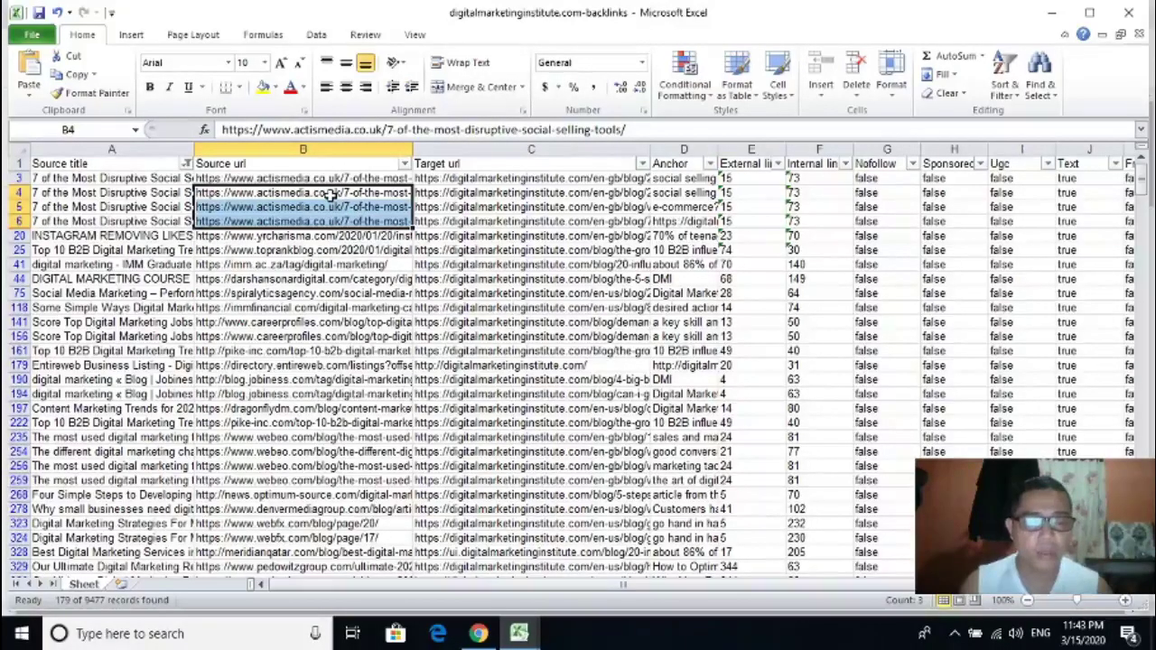
pyautogui.click(358, 149)
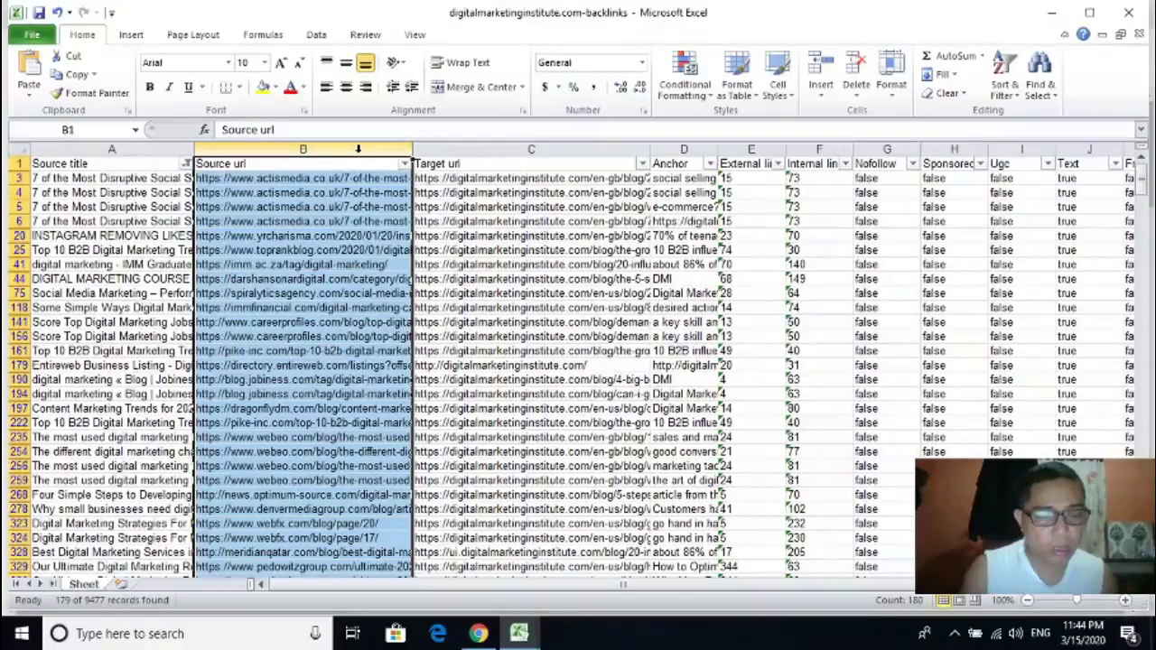
pyautogui.scroll(-8, 320, 459)
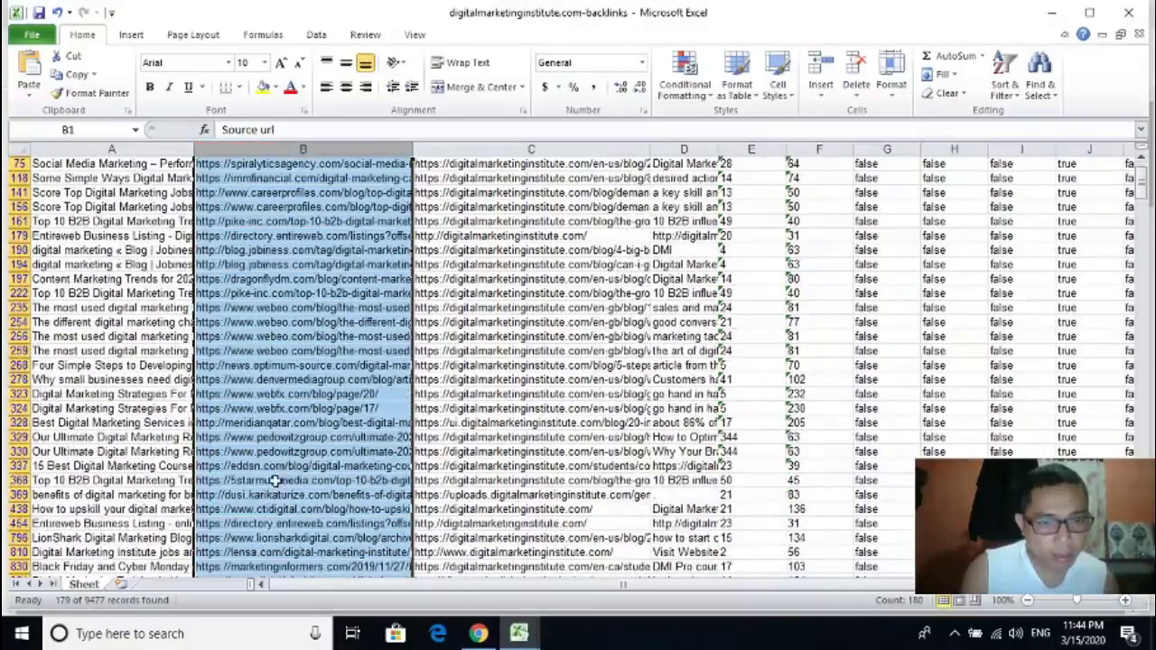
pyautogui.scroll(8, 307, 459)
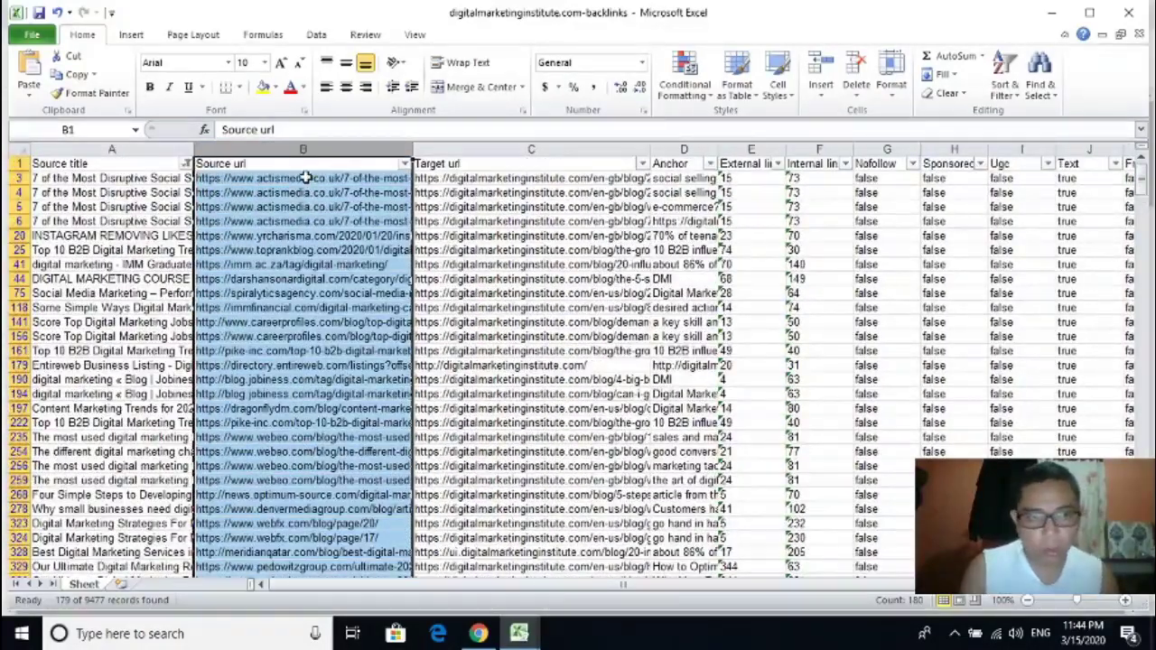
pyautogui.moveTo(307, 178); pyautogui.dragTo(515, 65)
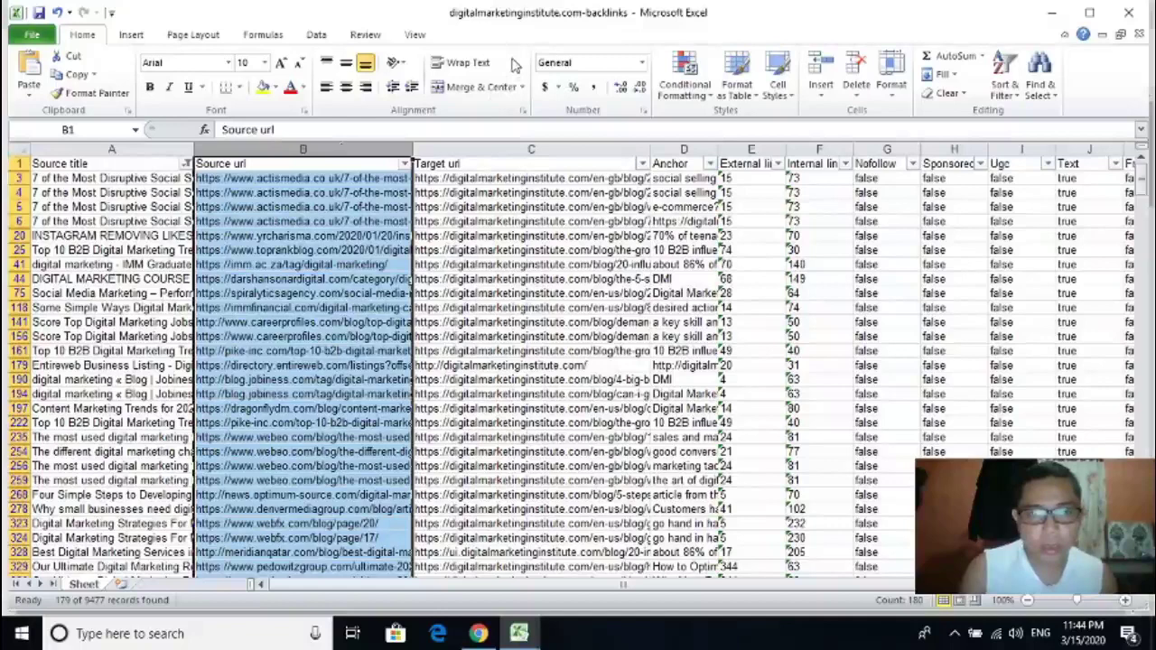
pyautogui.click(263, 87)
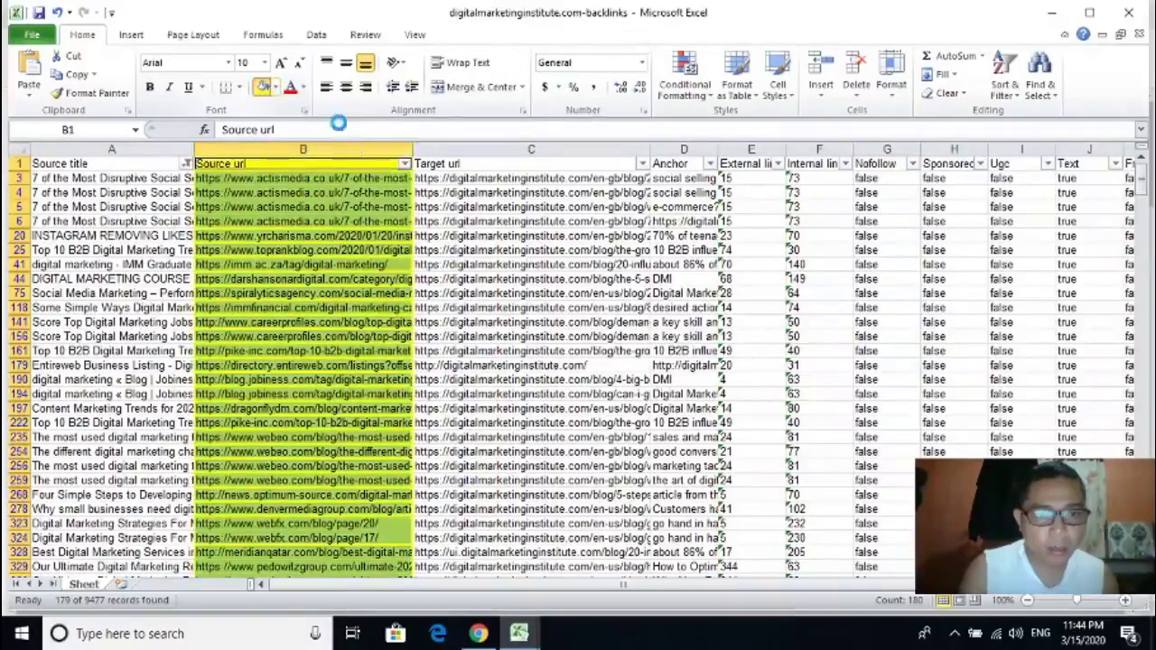
pyautogui.click(535, 226)
pyautogui.click(346, 167)
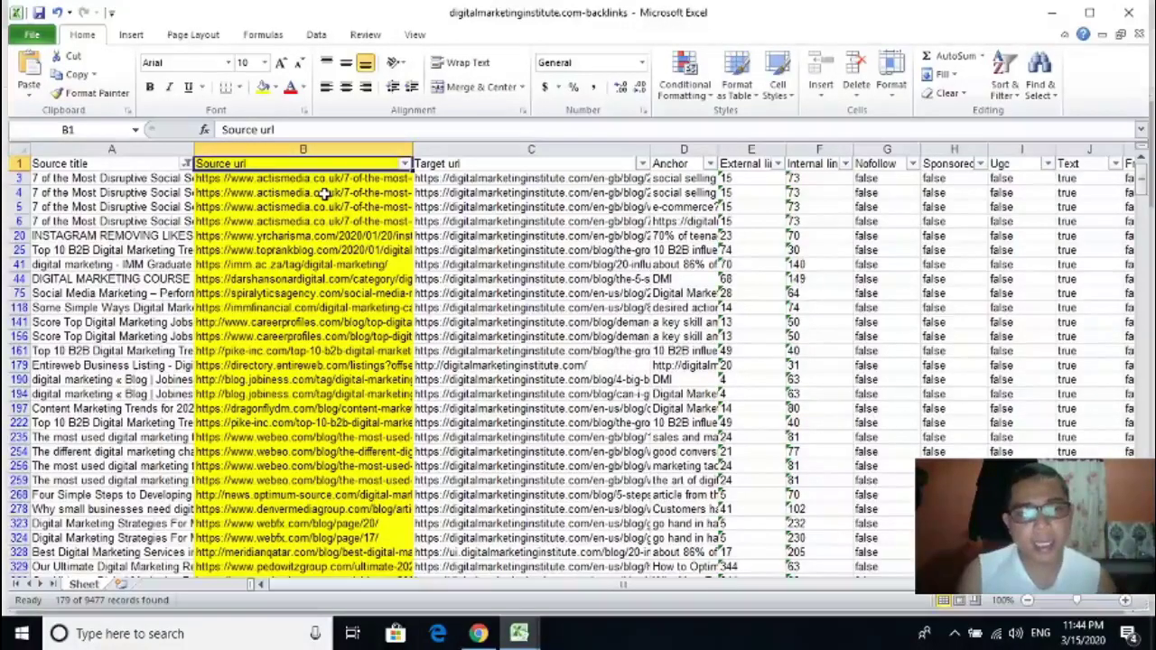
# Copy the actismedia.co.uk source URL from row 4.
pyautogui.click(323, 193)
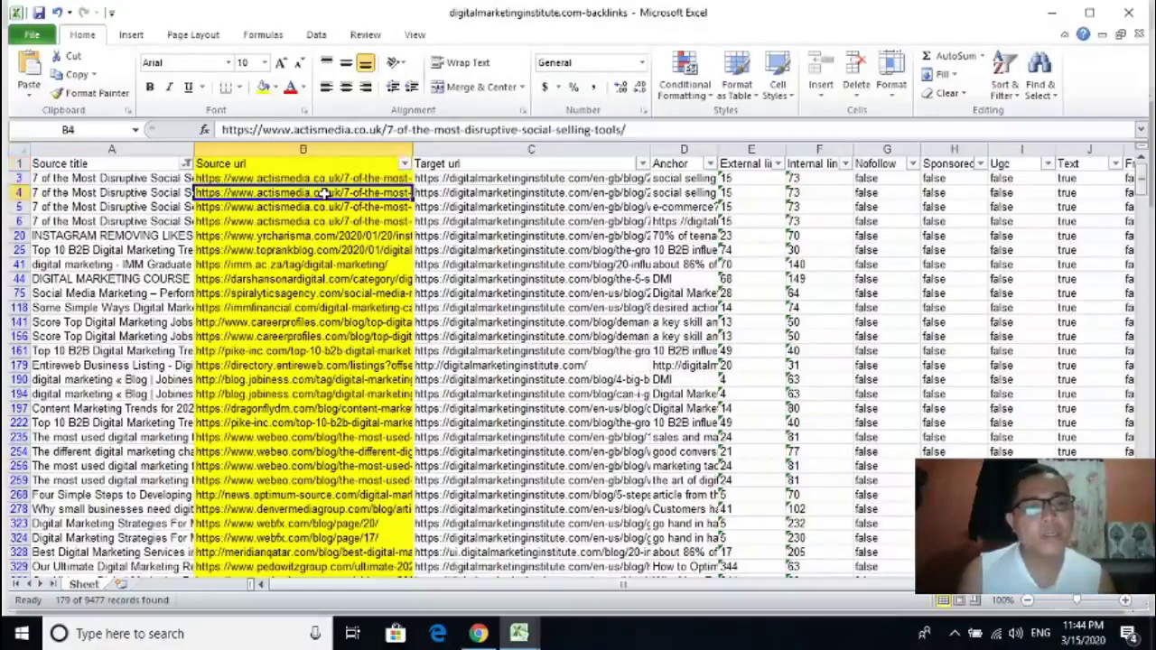
pyautogui.click(513, 203)
pyautogui.click(370, 203)
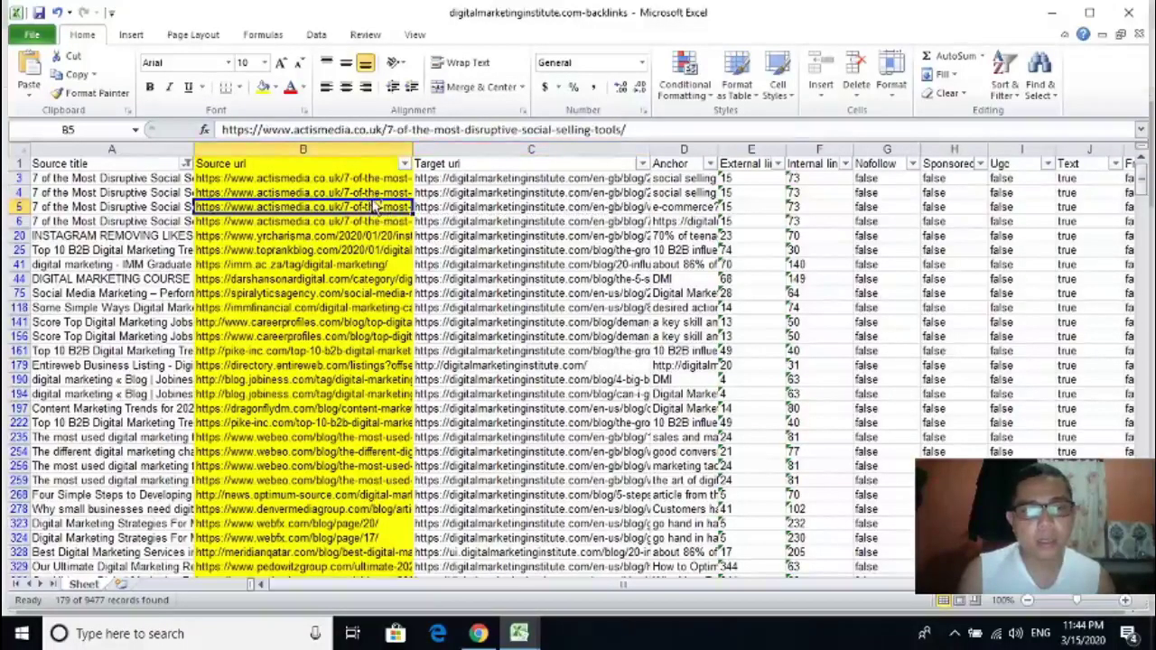
pyautogui.click(365, 192)
pyautogui.hotkey('ctrl', 'c')
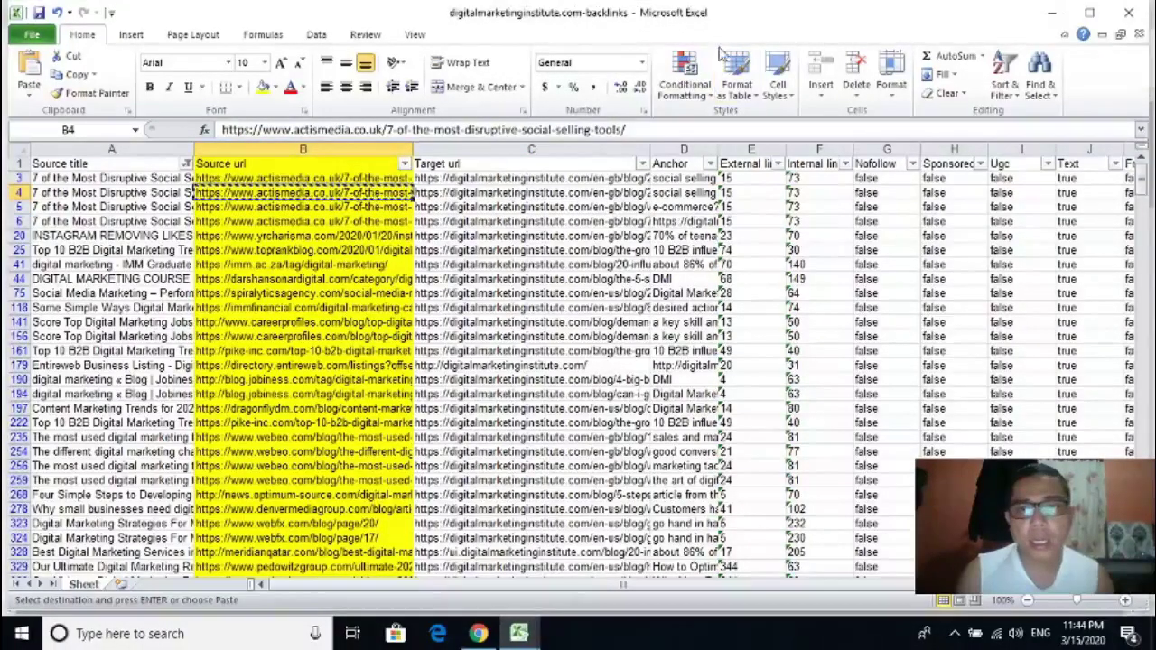
# Switch to Chrome and open the copied actismedia.co.uk article URL in a new browser tab.
pyautogui.hotkey('alt', 'Tab')
pyautogui.click(880, 14)
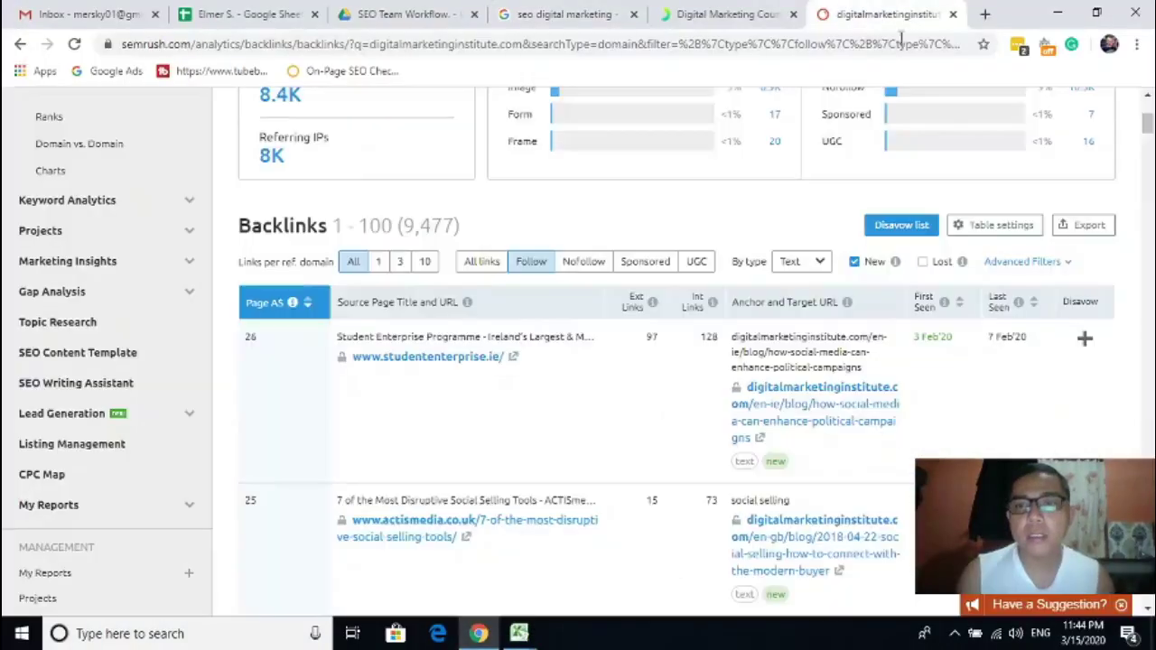
pyautogui.click(985, 14)
pyautogui.hotkey('ctrl', 'v')
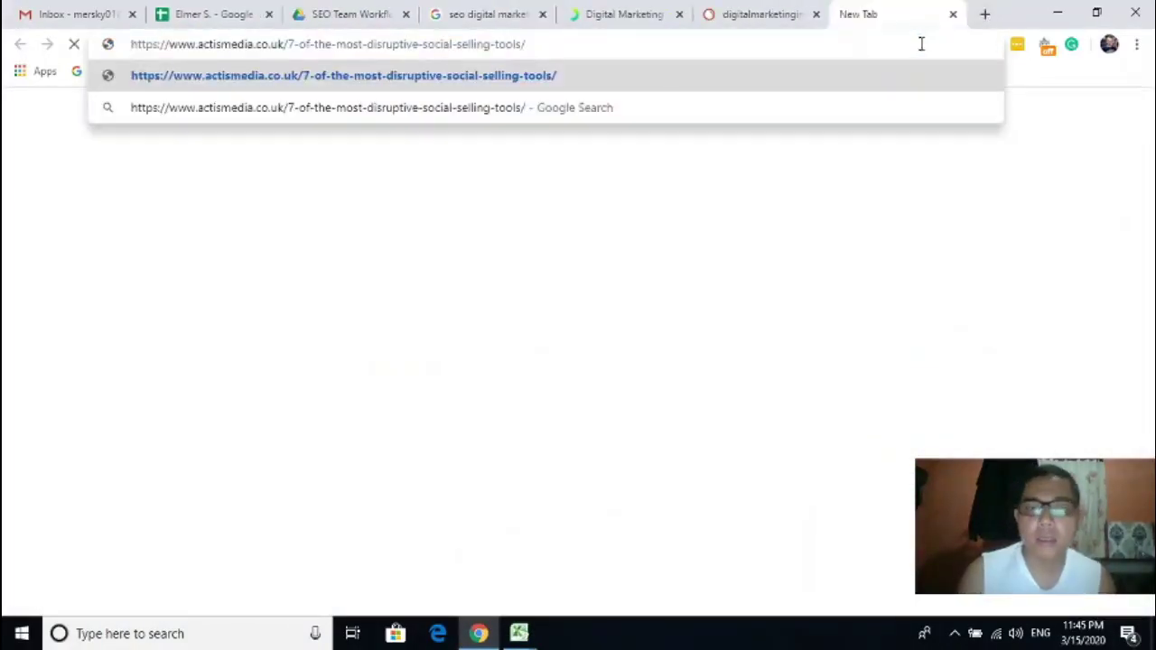
pyautogui.press('Return')
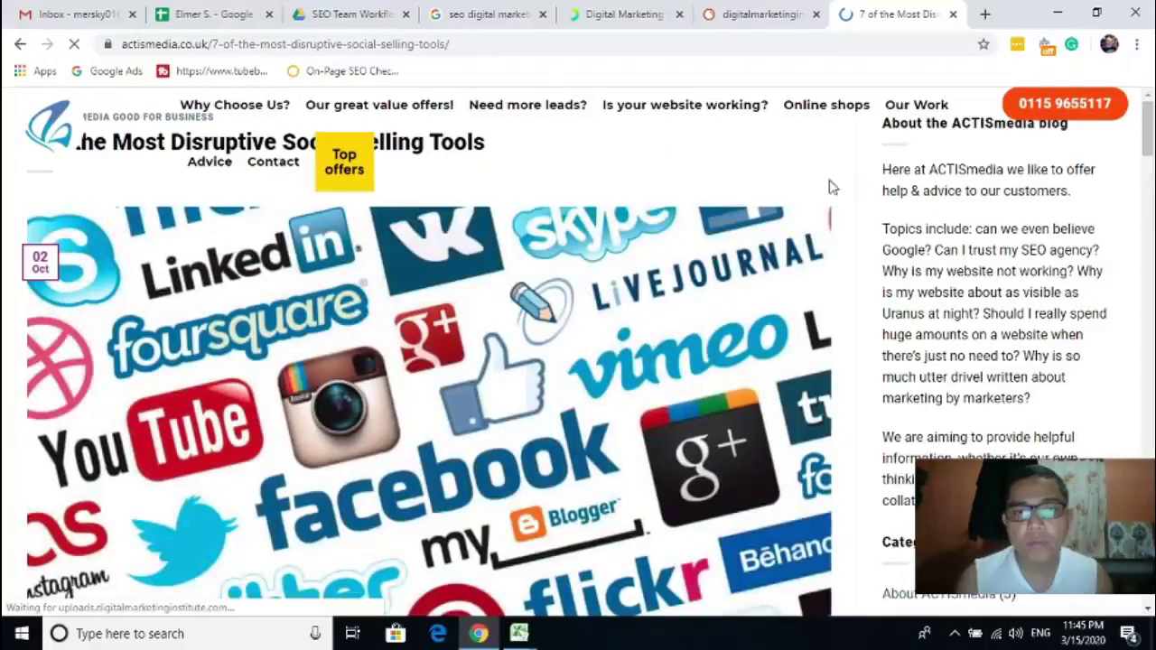
# Return to the digitalmarketinginstitute.com-backlinks workbook in Excel and copy row 4's anchor text "social selling tools".
pyautogui.hotkey('alt', 'Tab')
pyautogui.click(510, 193)
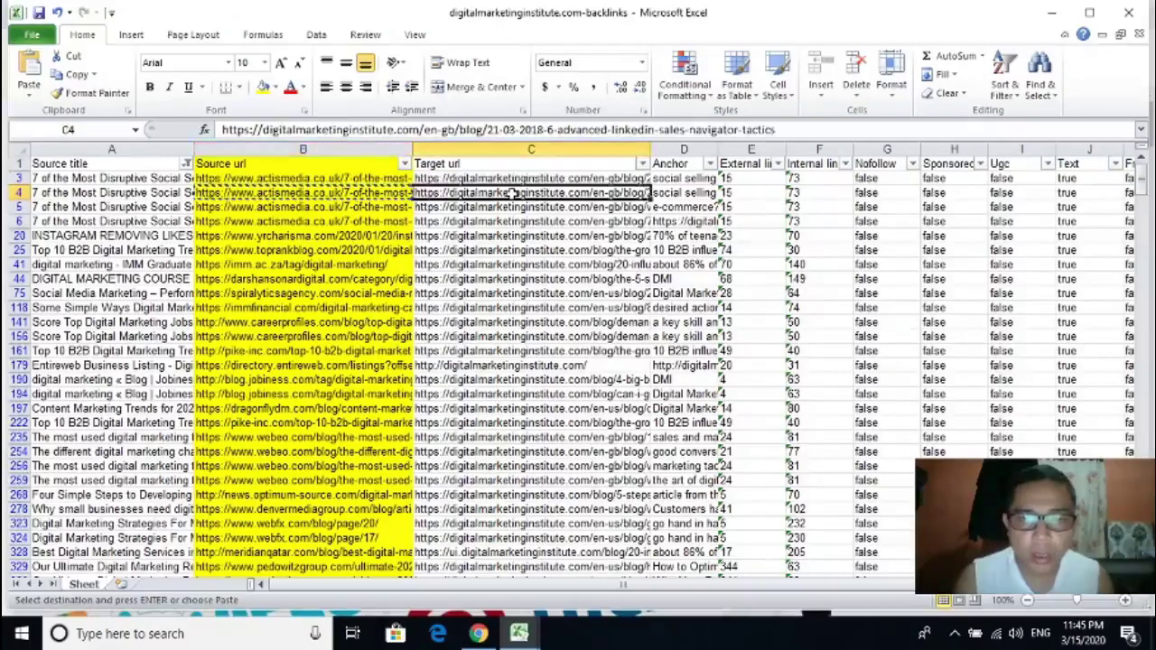
pyautogui.hotkey('ctrl', 'c')
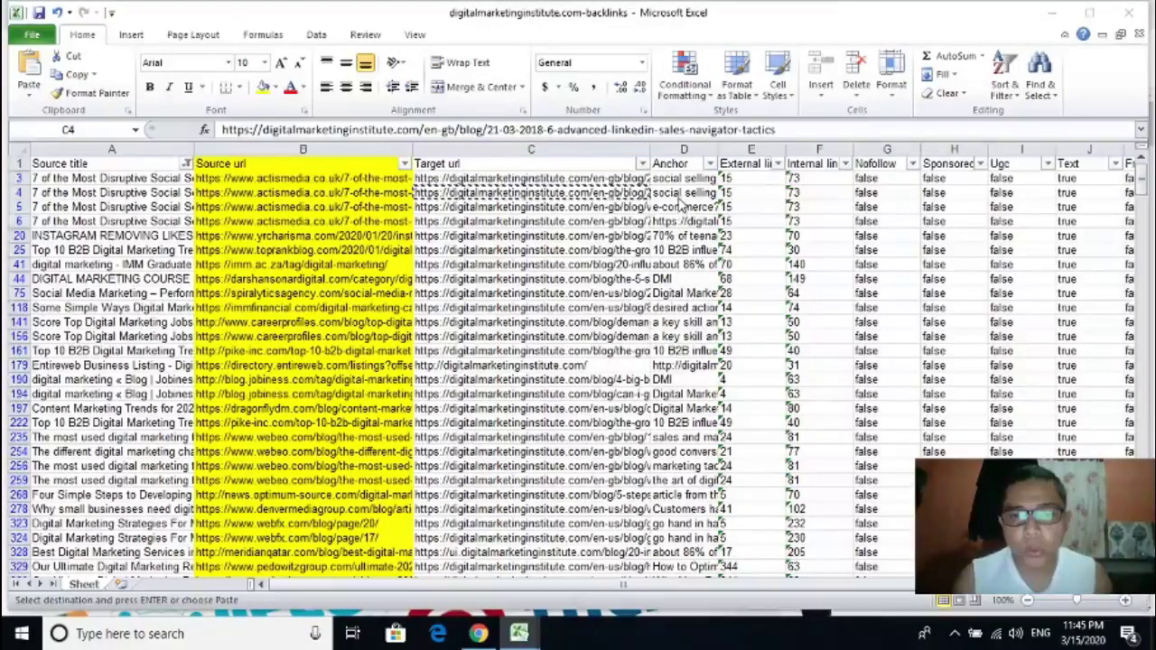
pyautogui.click(678, 192)
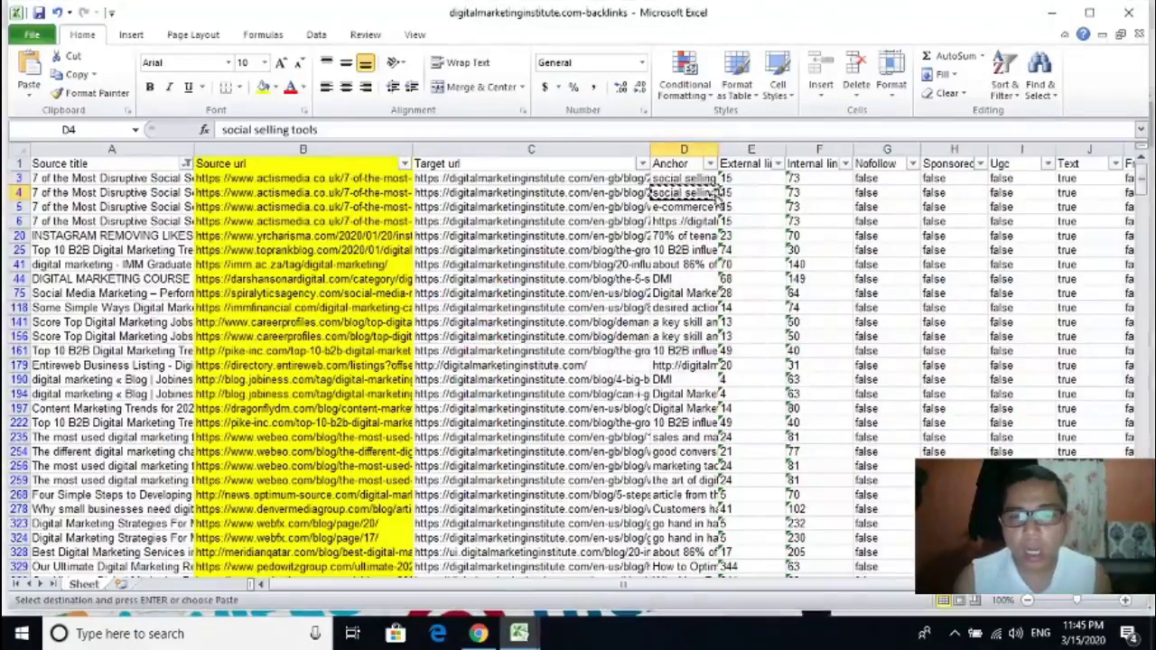
pyautogui.hotkey('ctrl', 'c')
pyautogui.hotkey('alt', 'Tab')
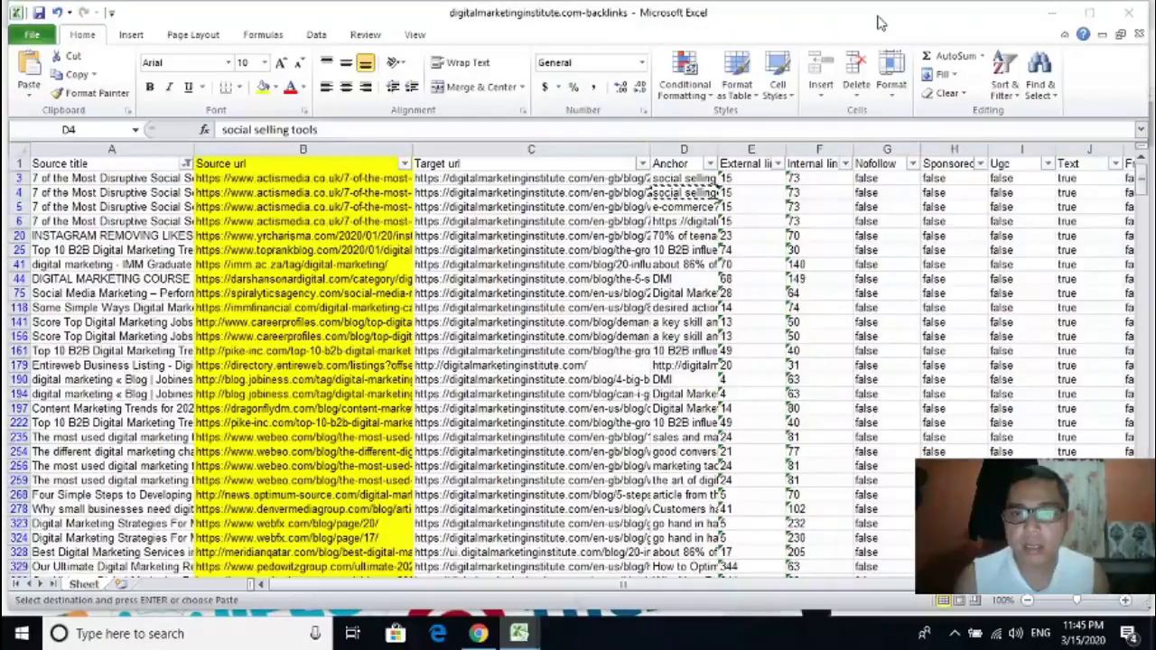
pyautogui.click(688, 192)
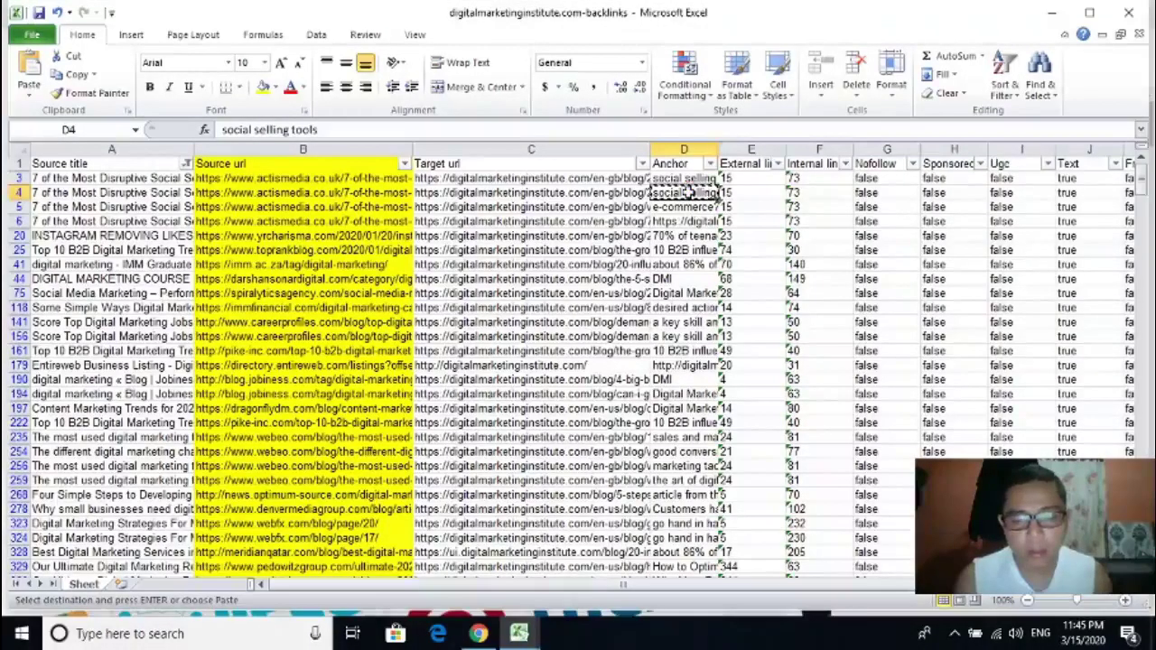
pyautogui.hotkey('alt', 'Tab')
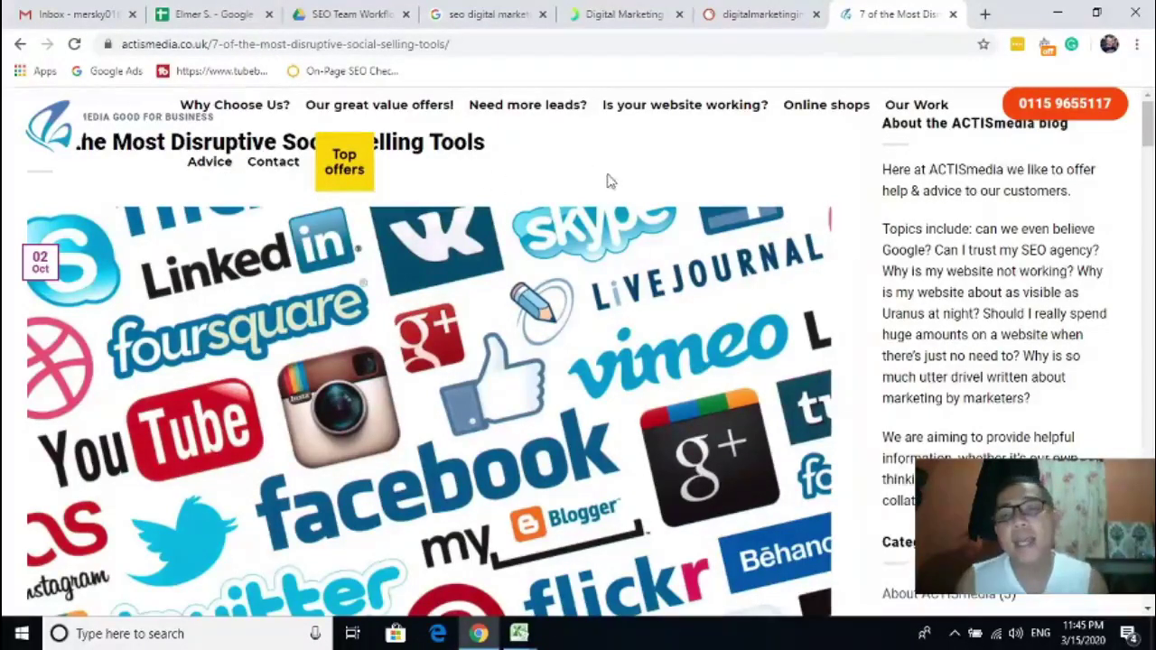
pyautogui.moveTo(518, 633)
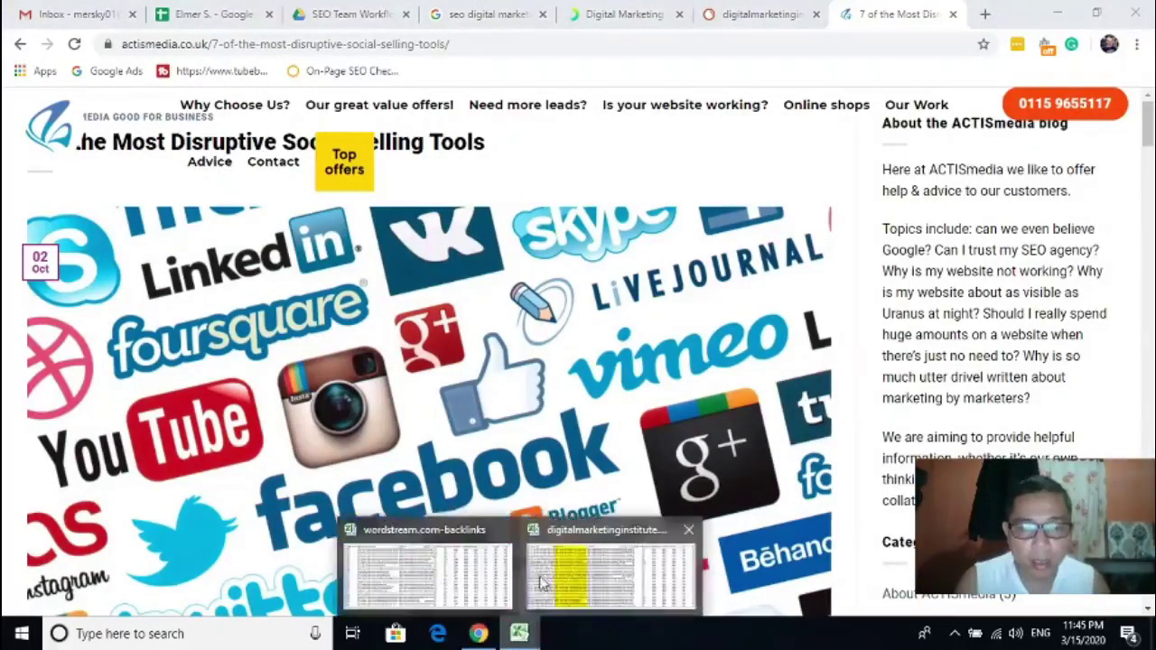
pyautogui.click(588, 572)
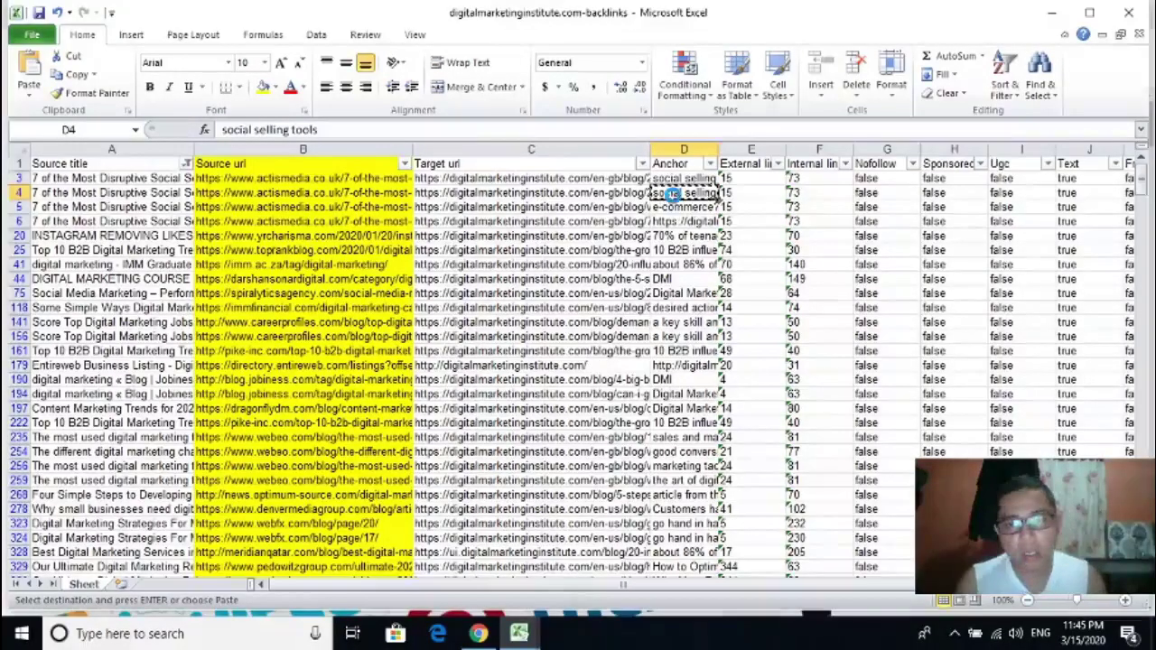
# Switch to Chrome, show the actismedia.co.uk article's source code and search it for "social selling tools".
pyautogui.hotkey('alt', 'Tab')
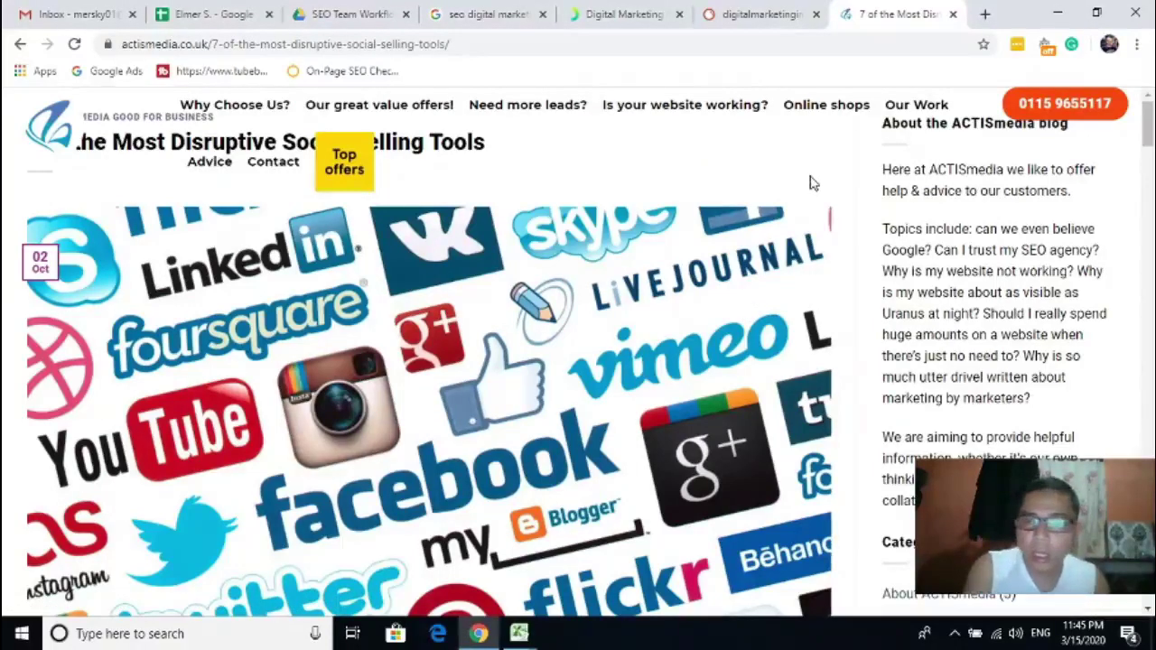
pyautogui.hotkey('ctrl', 'u')
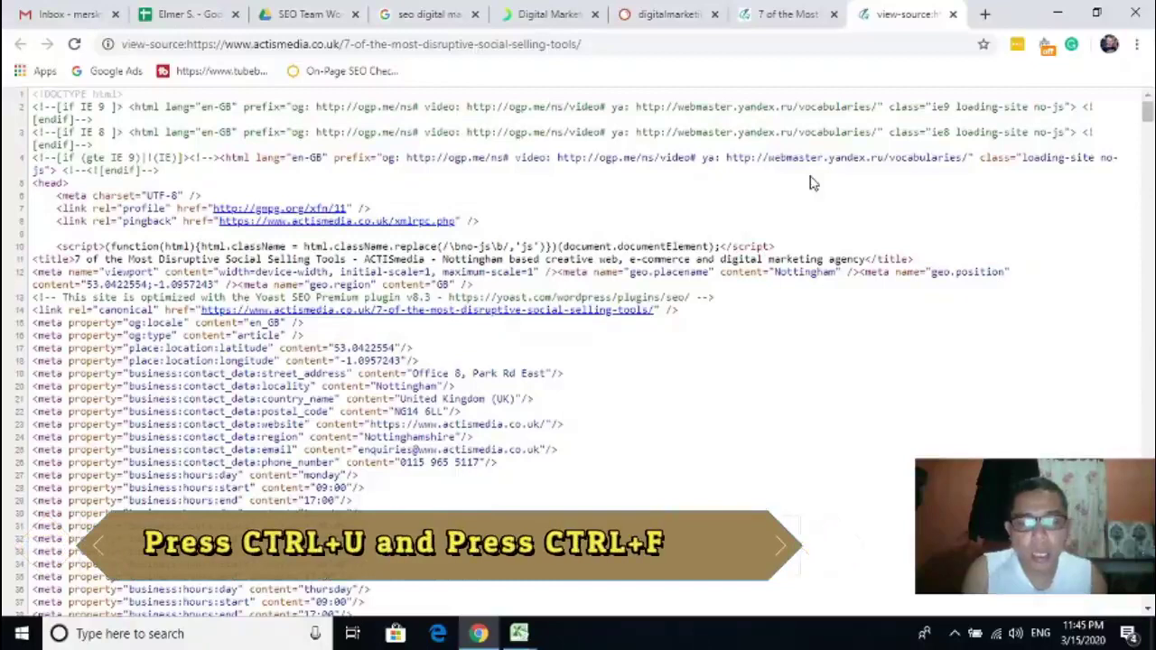
pyautogui.hotkey('ctrl', 'f')
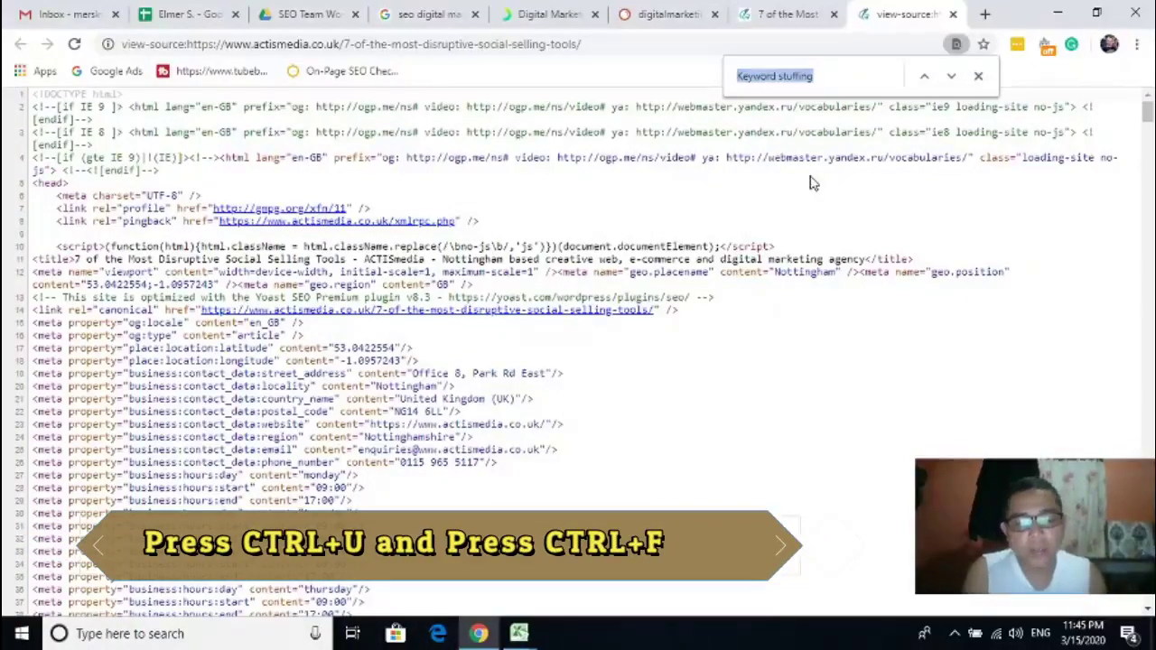
pyautogui.write('social selling tools')
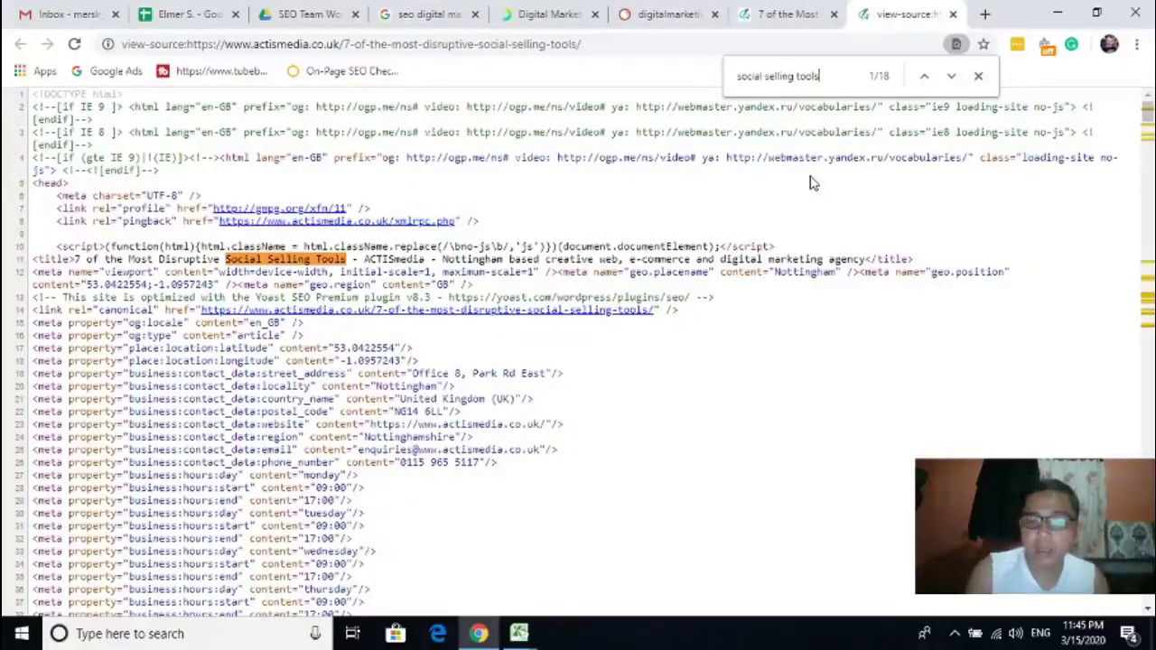
pyautogui.press('Return')
pyautogui.scroll(-2, 811, 186)
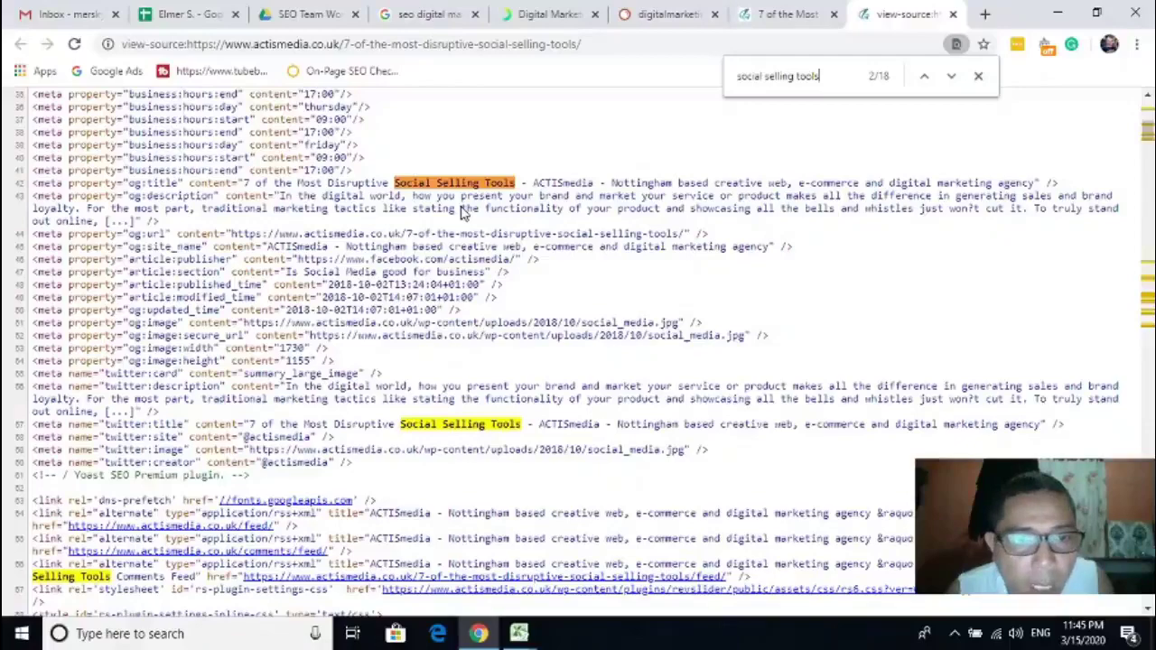
# Copy row 4's target URL from the Excel backlinks workbook and go back to Chrome.
pyautogui.hotkey('alt', 'Tab')
pyautogui.click(523, 192)
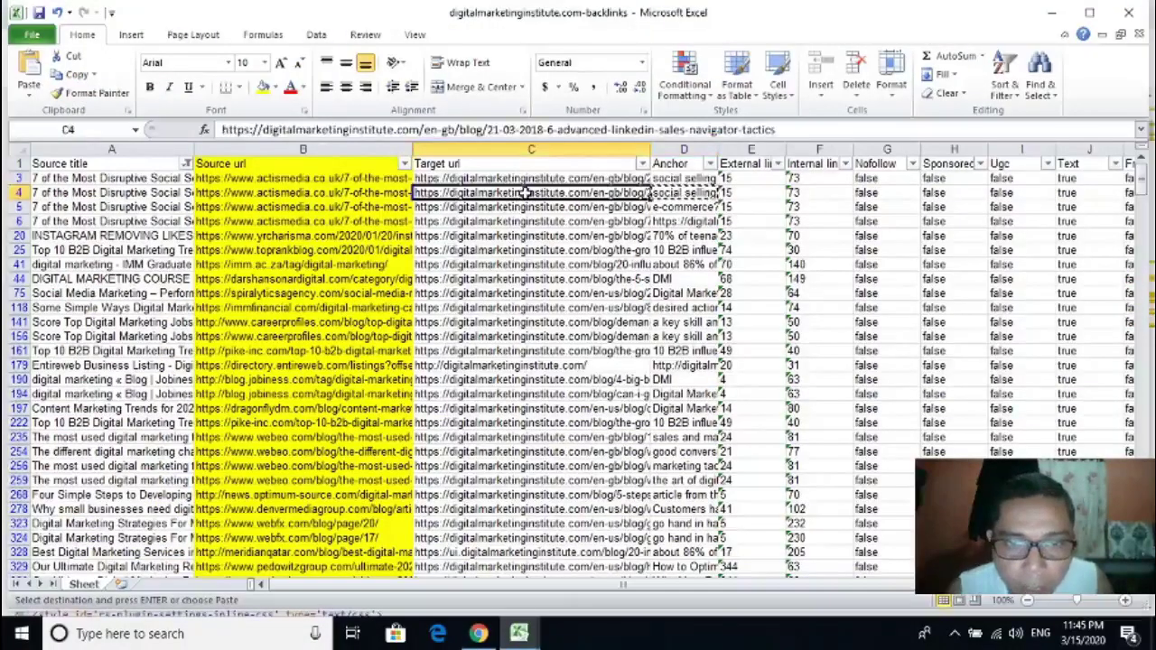
pyautogui.hotkey('ctrl', 'c')
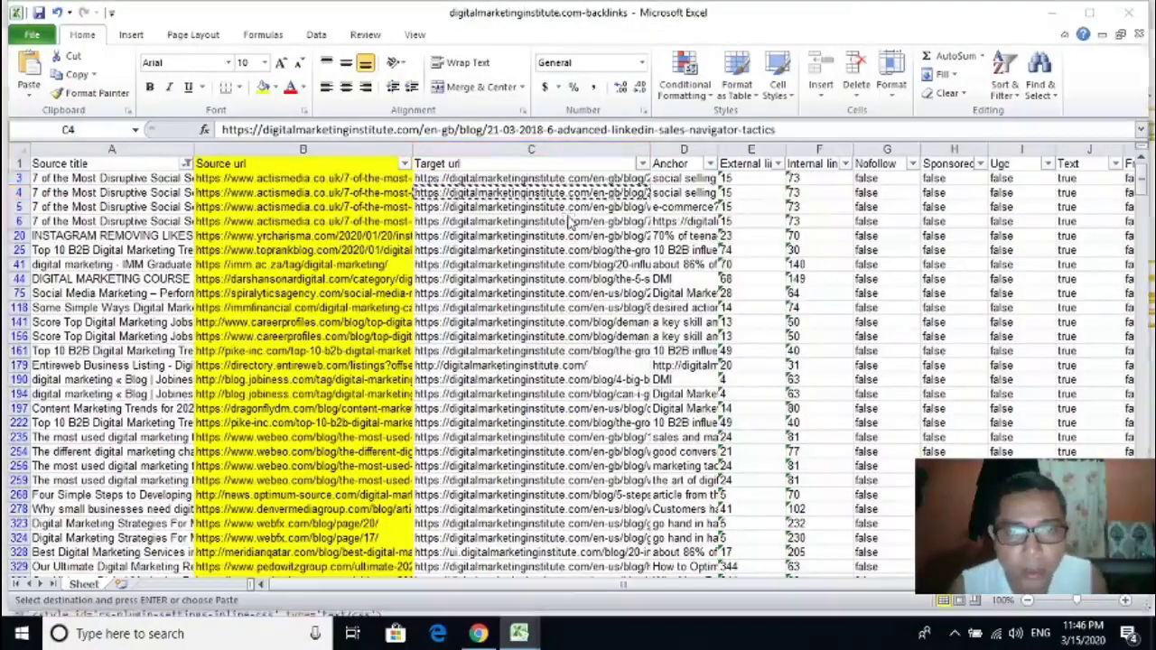
pyautogui.hotkey('alt', 'Tab')
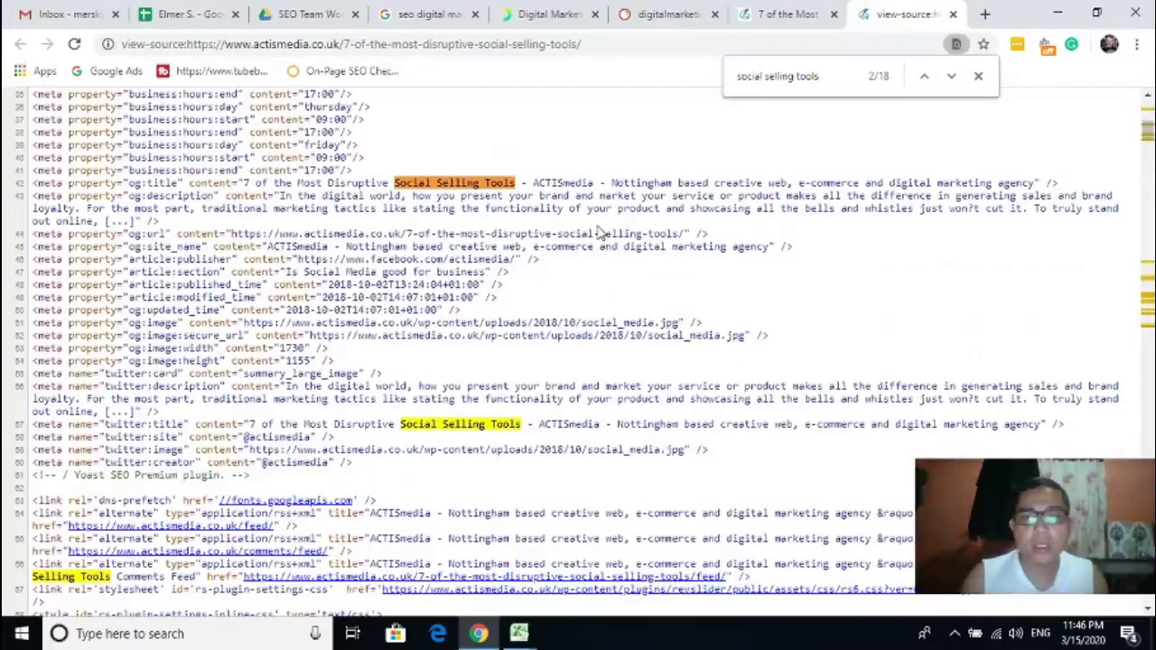
# Search the article's source code for the copied target URL, read the surrounding link markup and return to the article page.
pyautogui.hotkey('ctrl', 'shift', 'Tab')
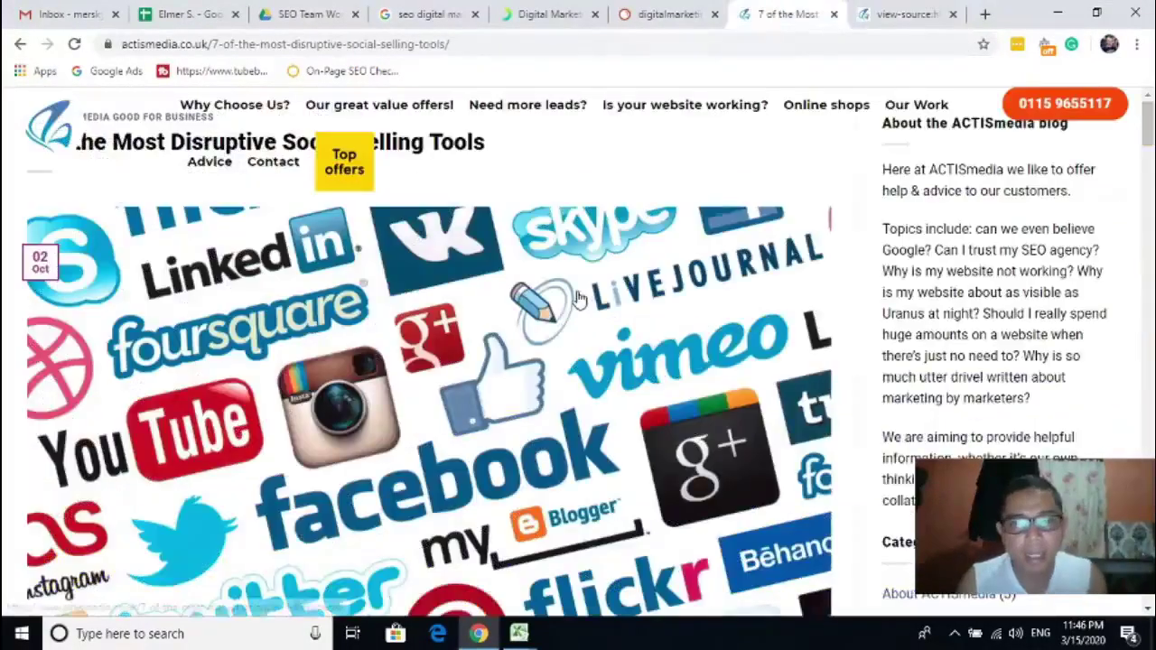
pyautogui.click(898, 14)
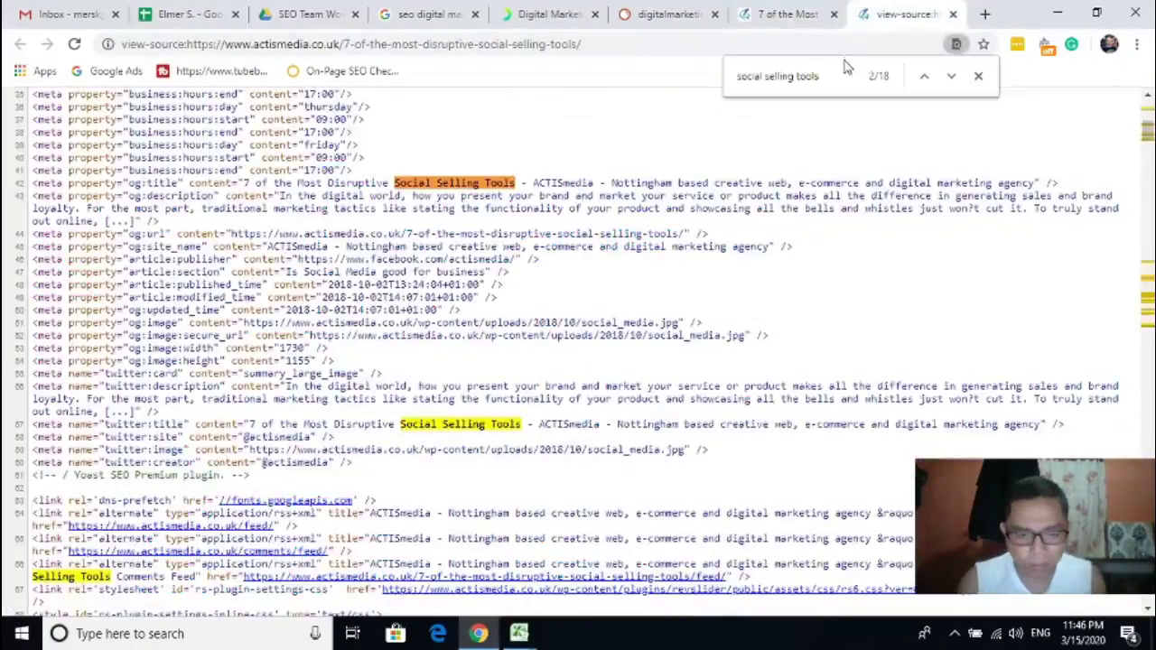
pyautogui.moveTo(839, 77); pyautogui.dragTo(713, 84)
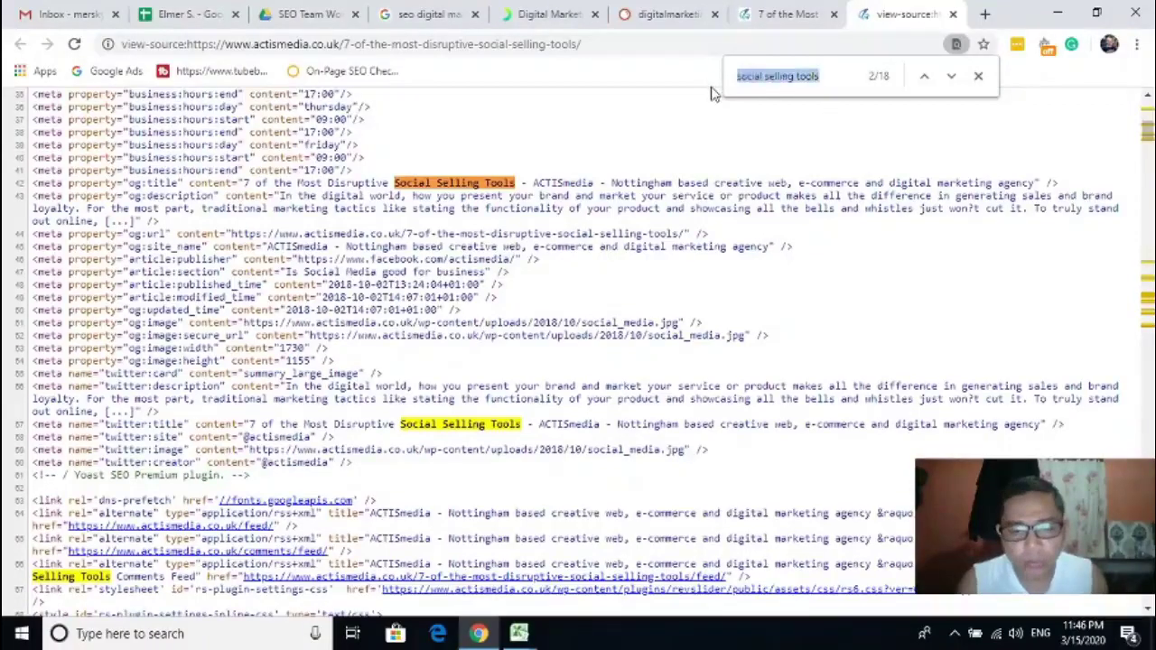
pyautogui.hotkey('ctrl', 'v')
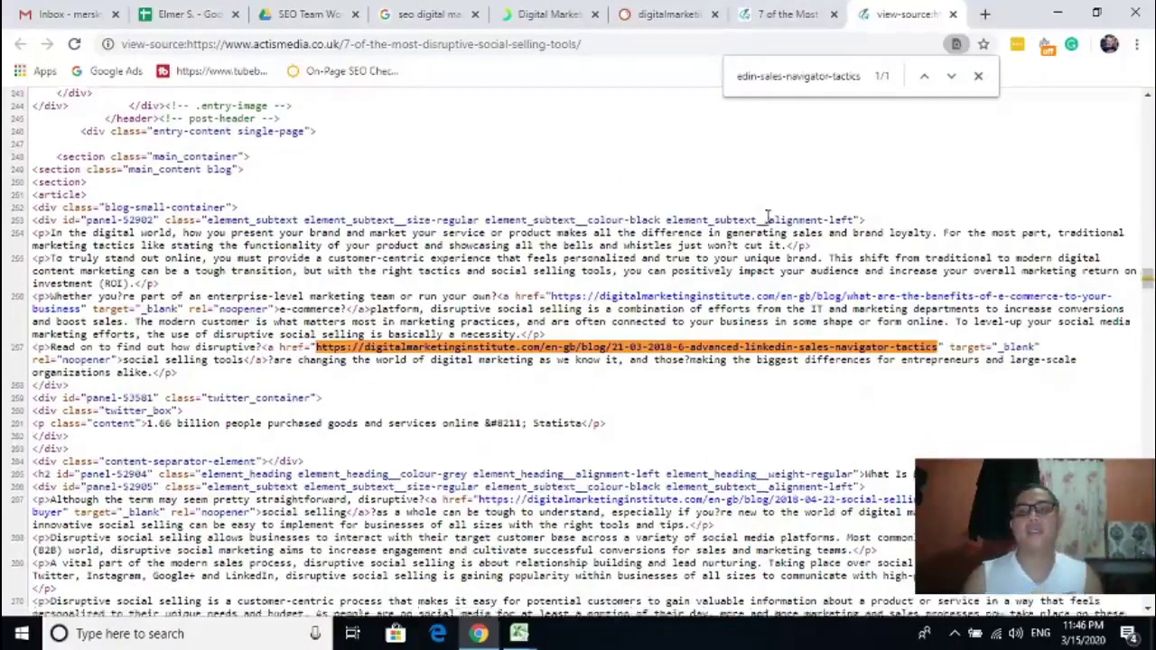
pyautogui.scroll(-2, 765, 235)
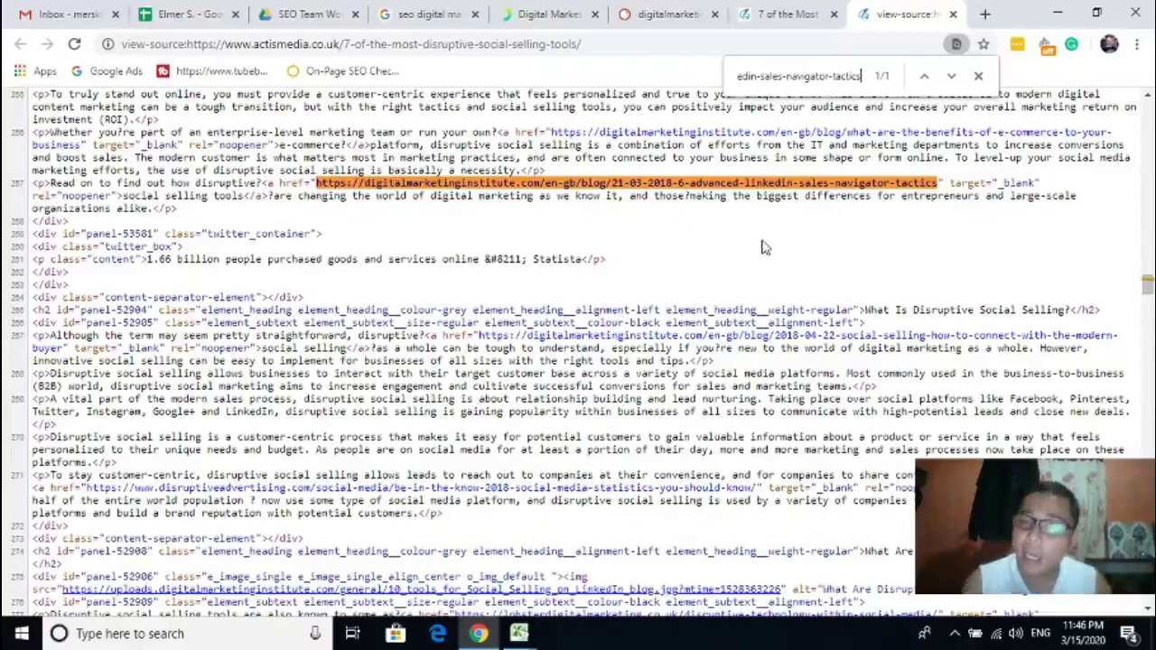
pyautogui.click(799, 12)
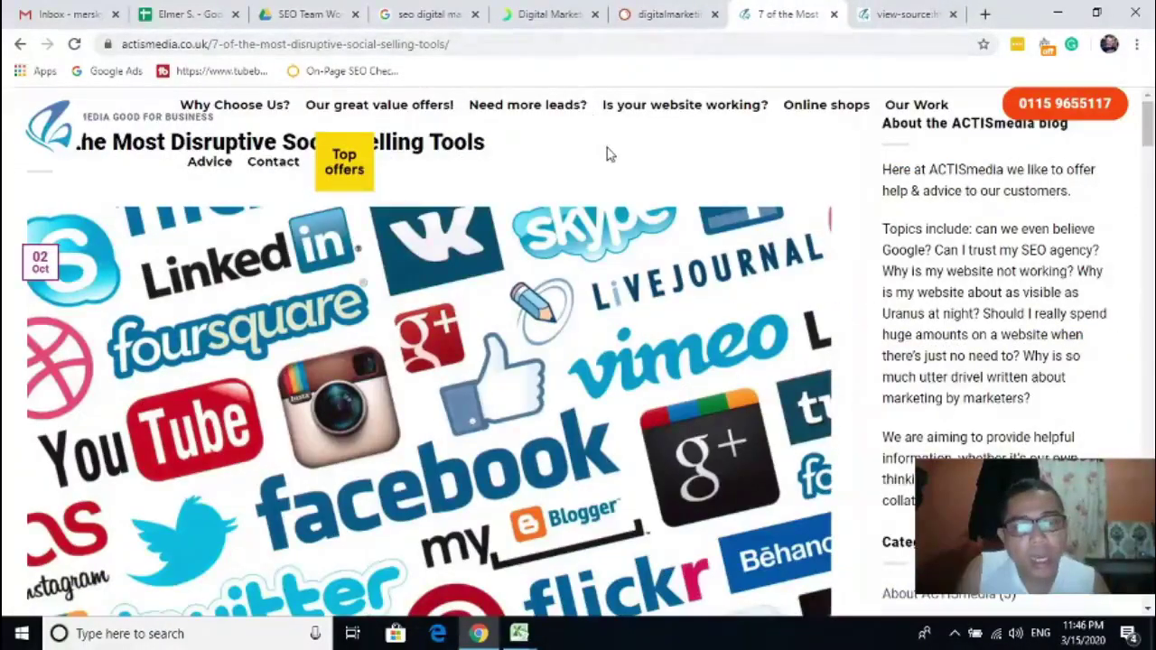
# Check the highlighted link in the article's source code, then compare it with row 4's target URL and anchor in the Excel backlinks workbook.
pyautogui.click(910, 12)
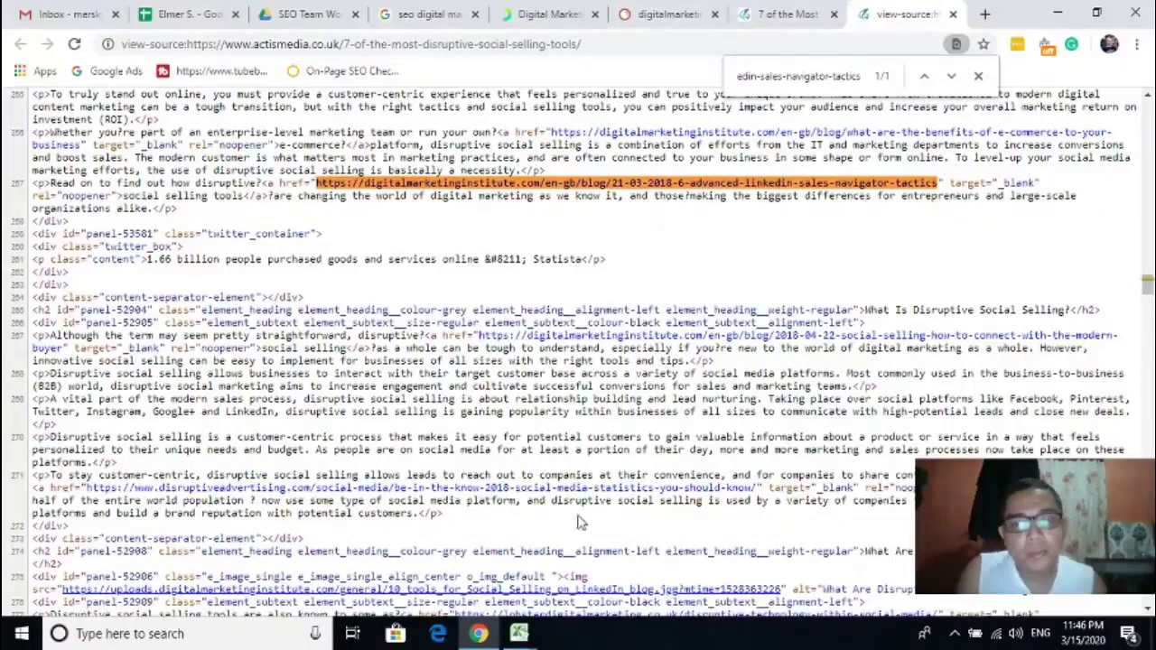
pyautogui.click(519, 633)
pyautogui.click(429, 564)
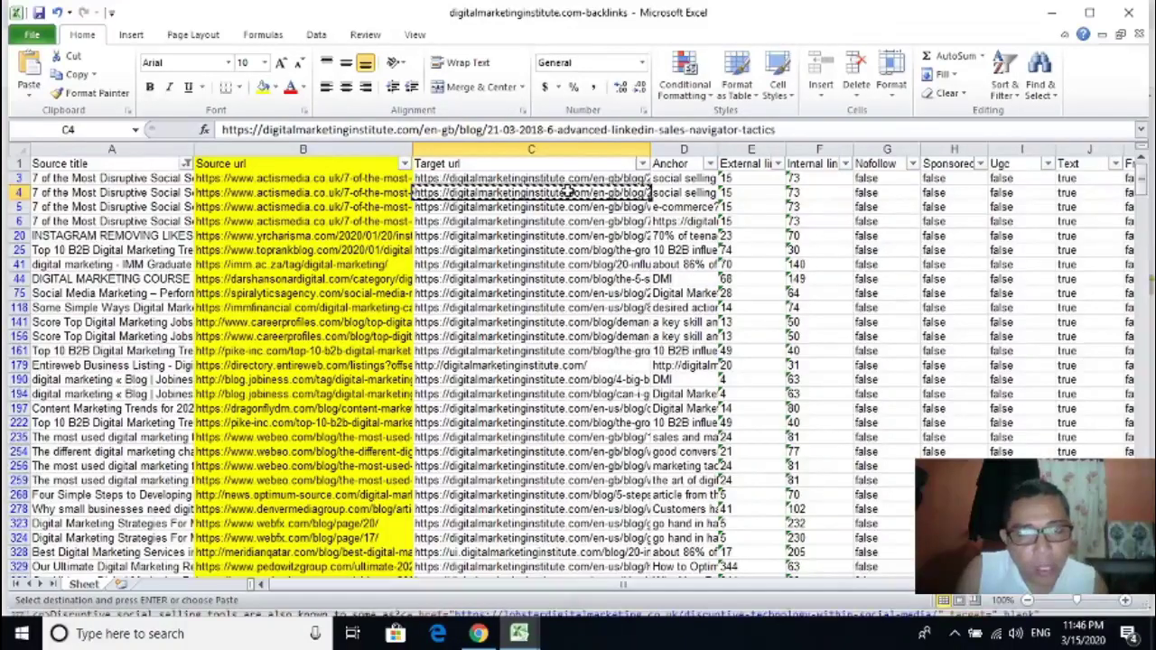
pyautogui.click(676, 189)
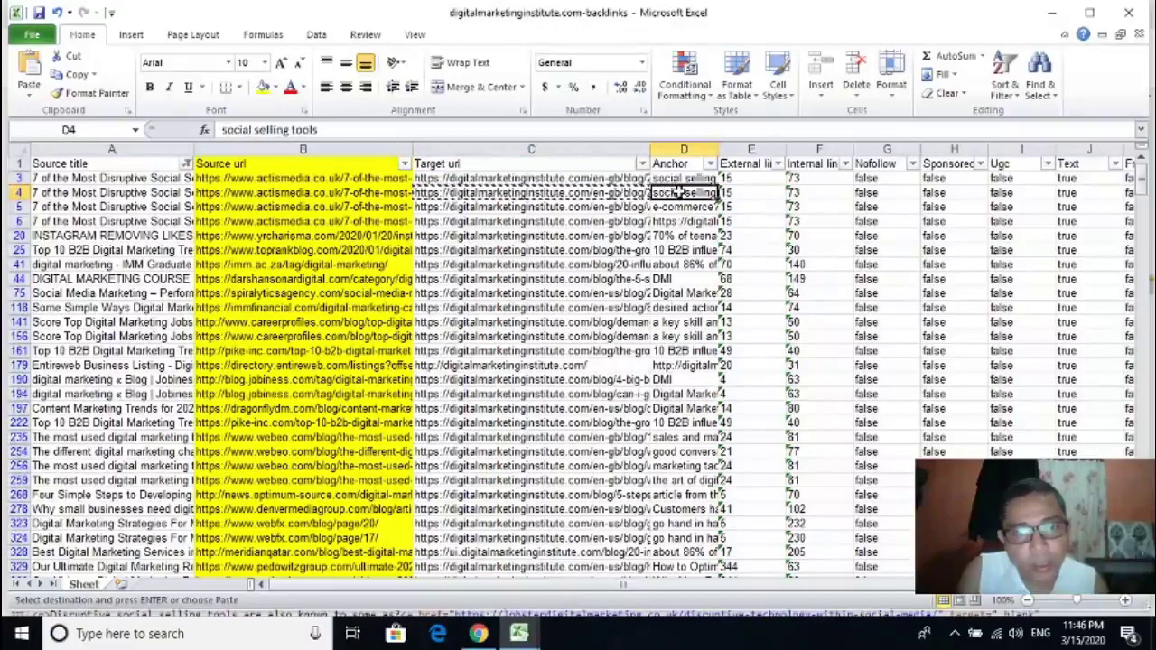
pyautogui.click(618, 192)
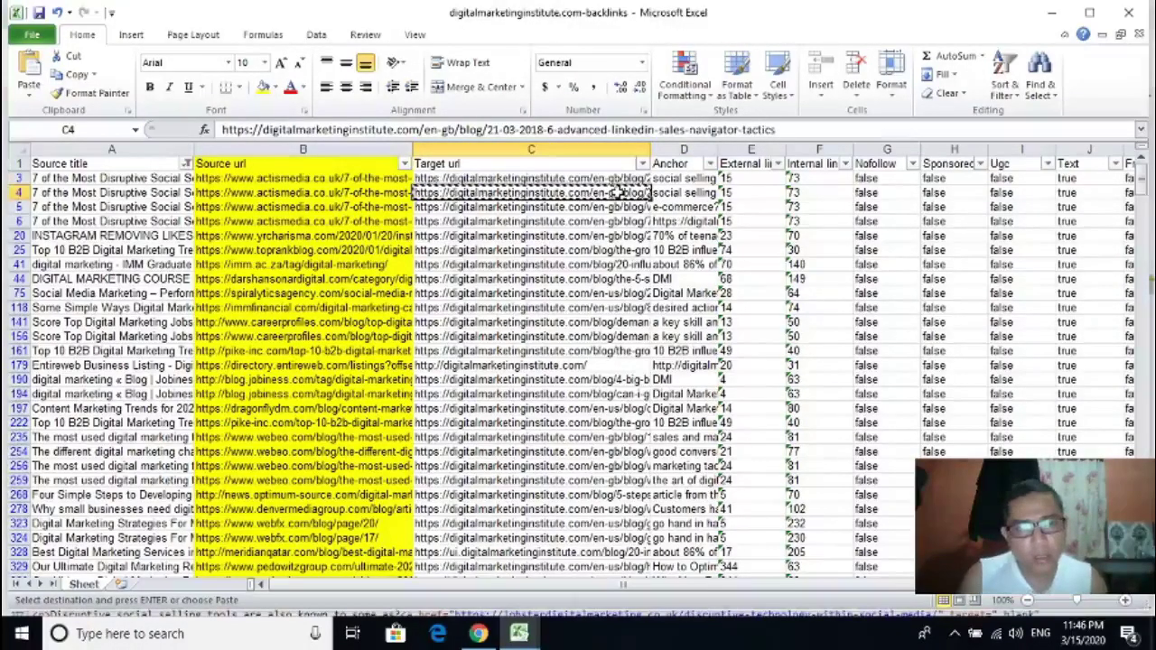
pyautogui.click(308, 180)
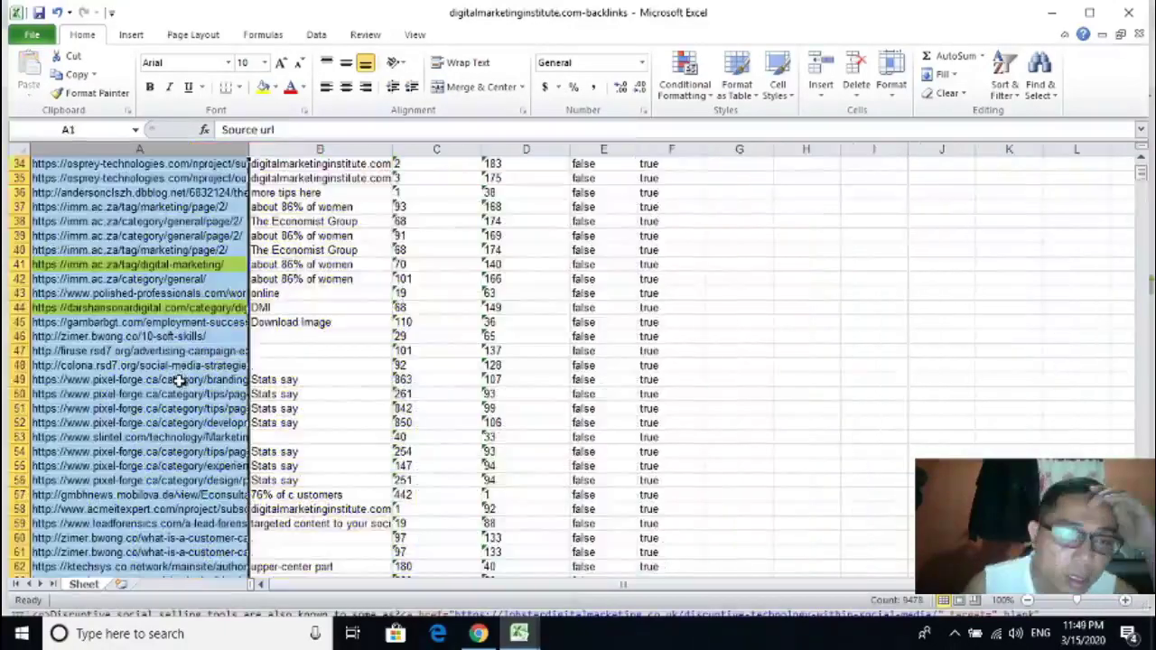
# Examine the repeated actismedia.co.uk source URLs in rows 3 to 6 of the backlinks sheet.
pyautogui.scroll(10, 161, 189)
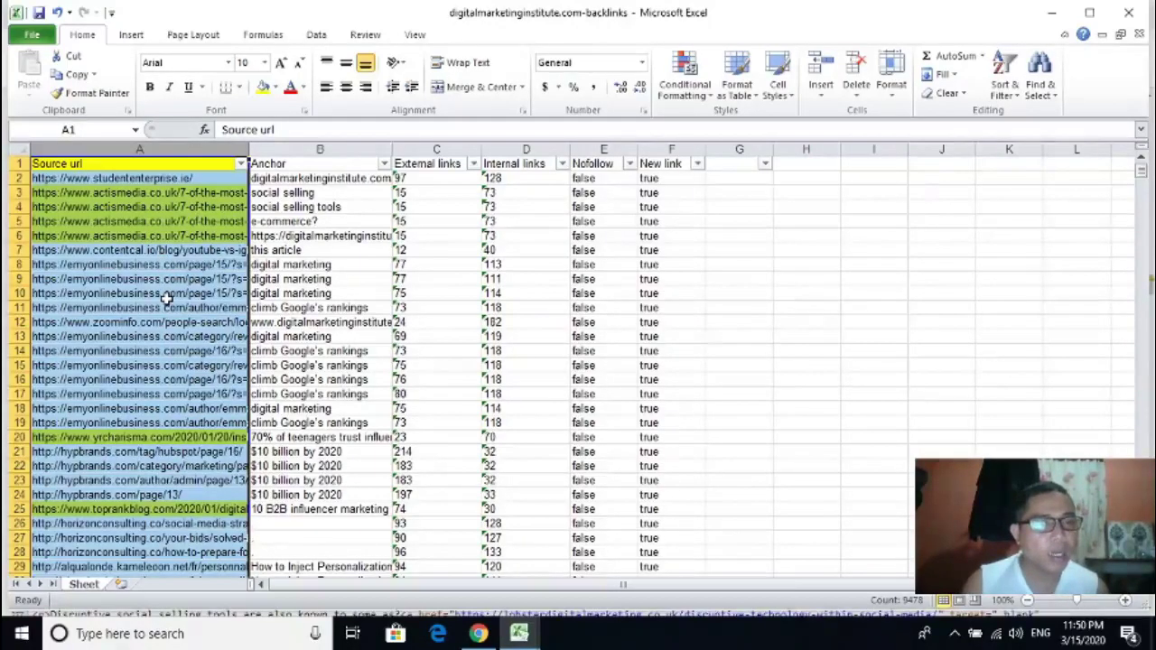
pyautogui.click(181, 193)
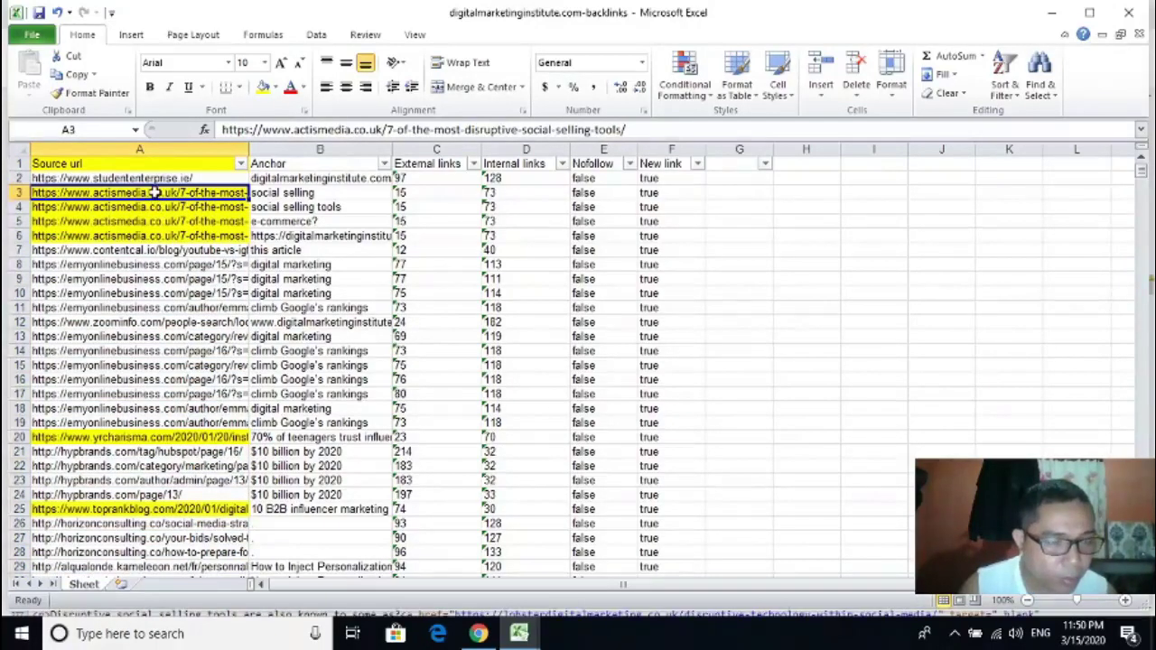
pyautogui.press('Down')
pyautogui.press('Down')
pyautogui.press('Down')
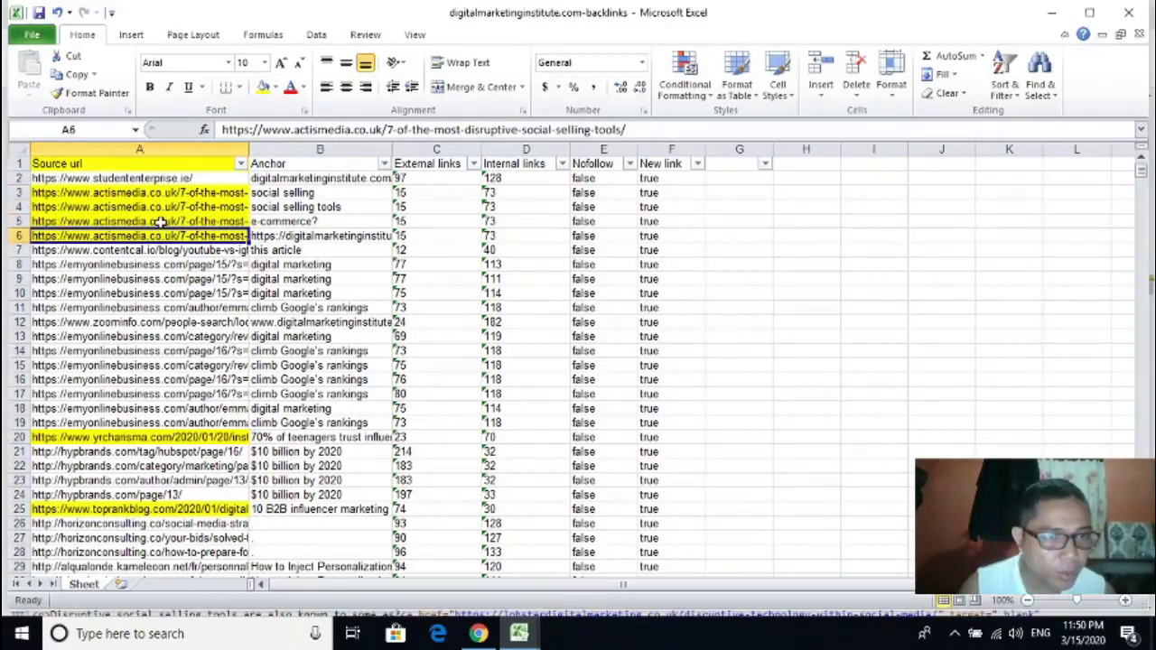
pyautogui.click(159, 221)
pyautogui.click(158, 207)
pyautogui.click(155, 221)
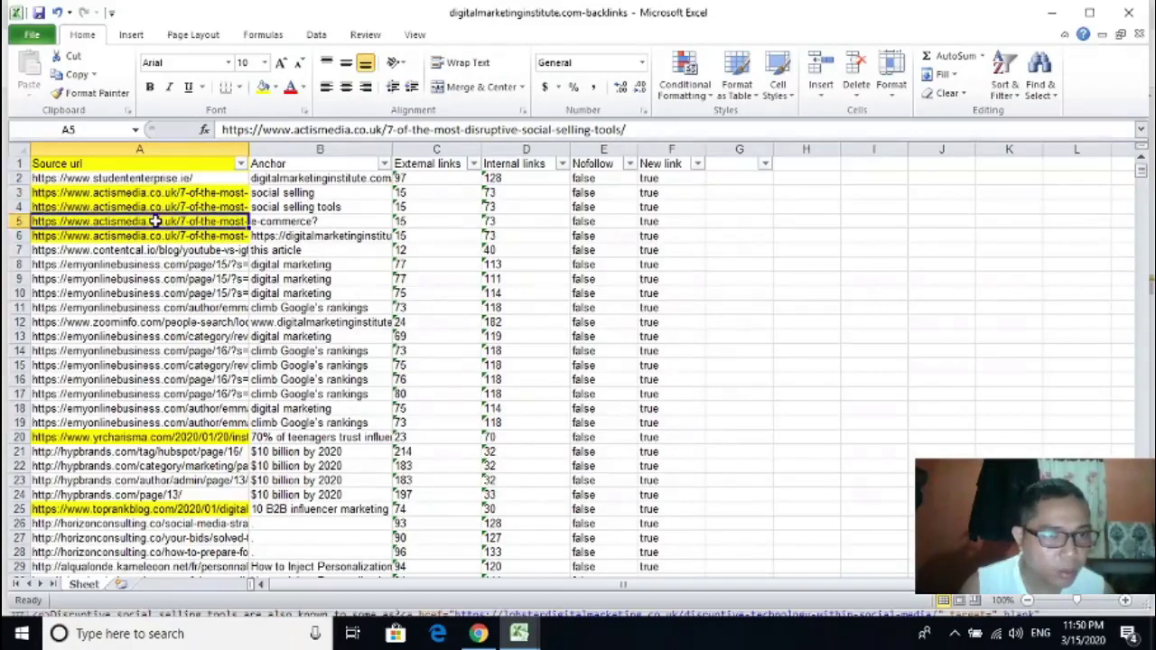
pyautogui.click(156, 236)
pyautogui.click(161, 194)
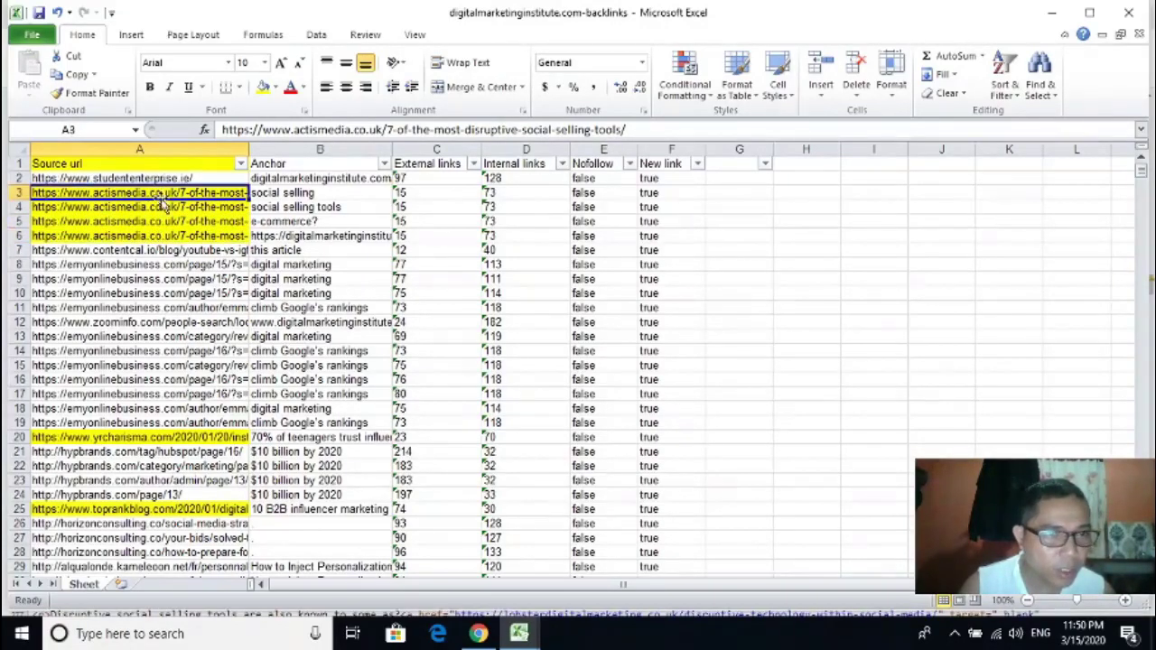
pyautogui.click(163, 207)
pyautogui.click(160, 221)
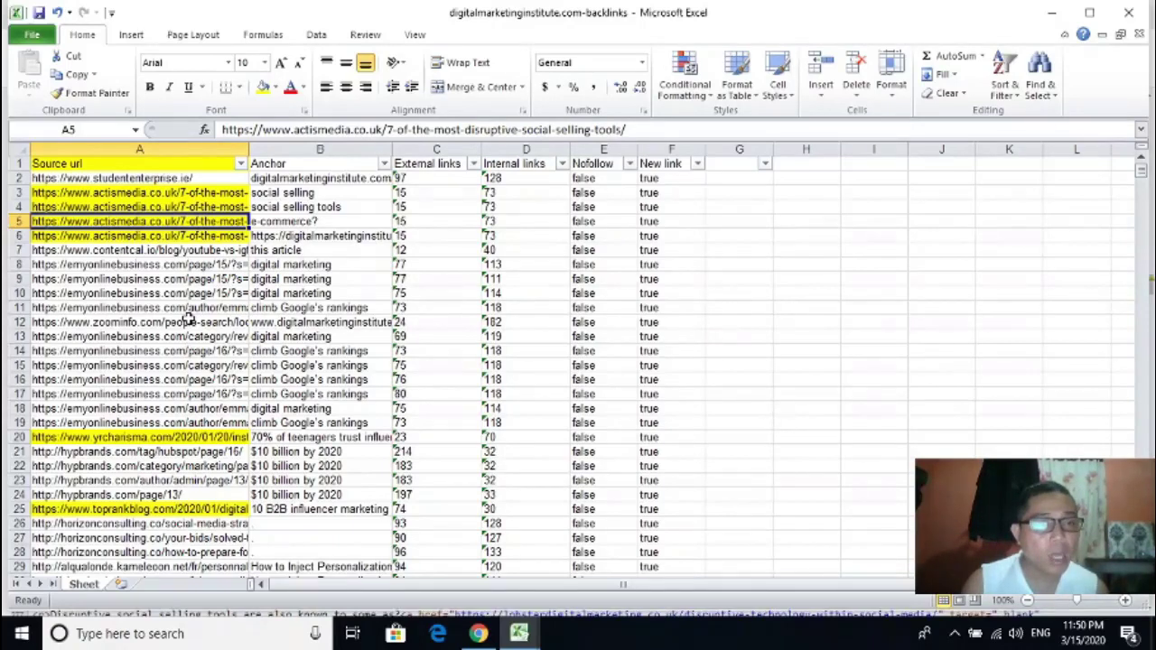
# Duplicate the backlinks sheet within the same workbook and compare the copy with the original.
pyautogui.click(177, 165)
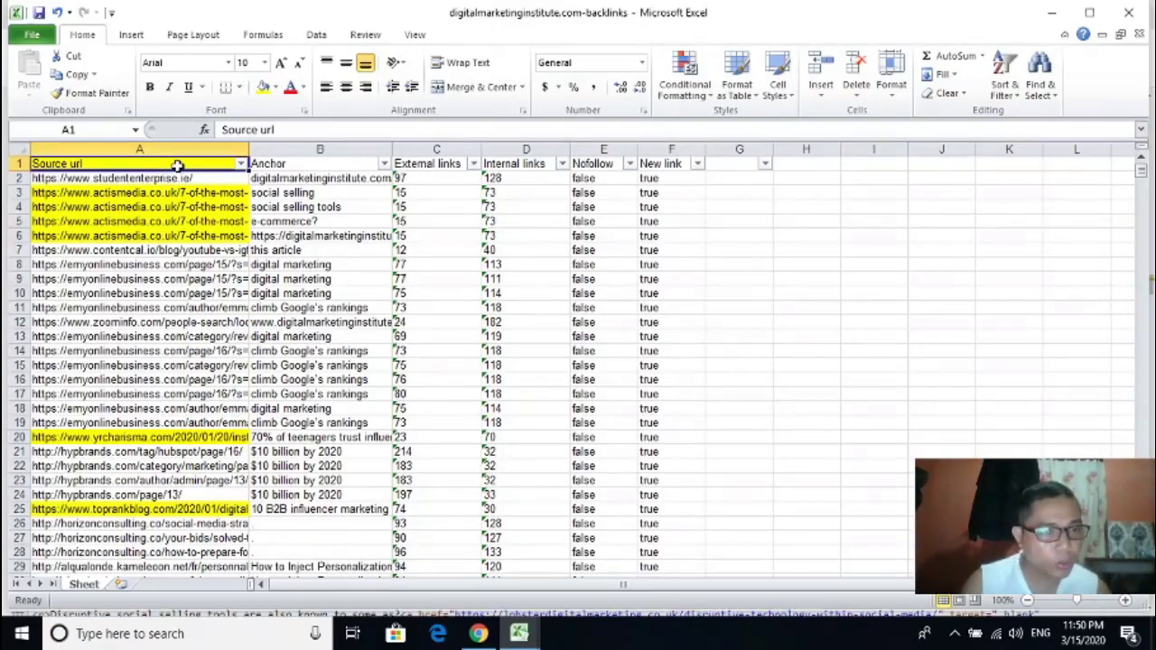
pyautogui.rightClick(84, 585)
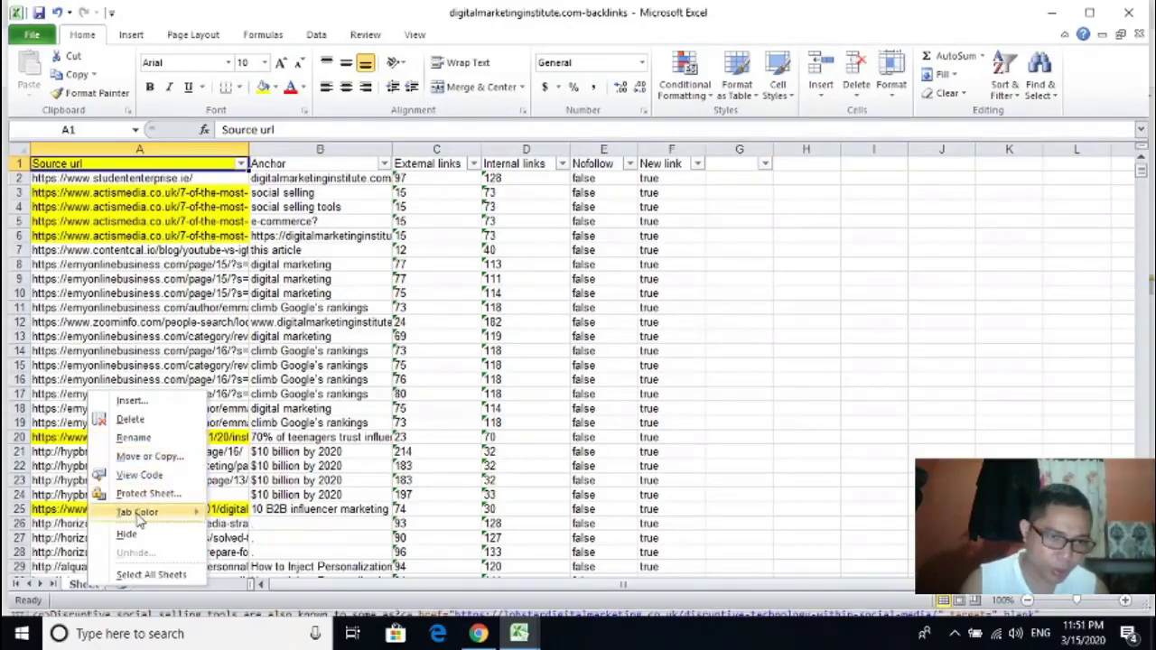
pyautogui.click(149, 456)
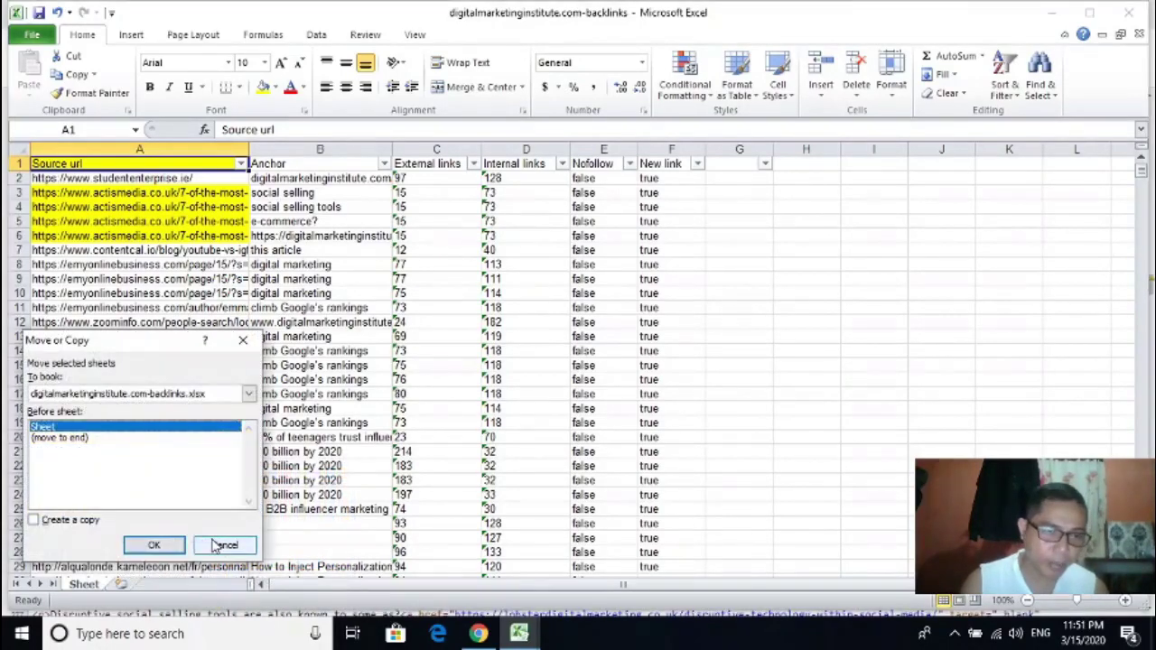
pyautogui.click(63, 520)
pyautogui.click(153, 544)
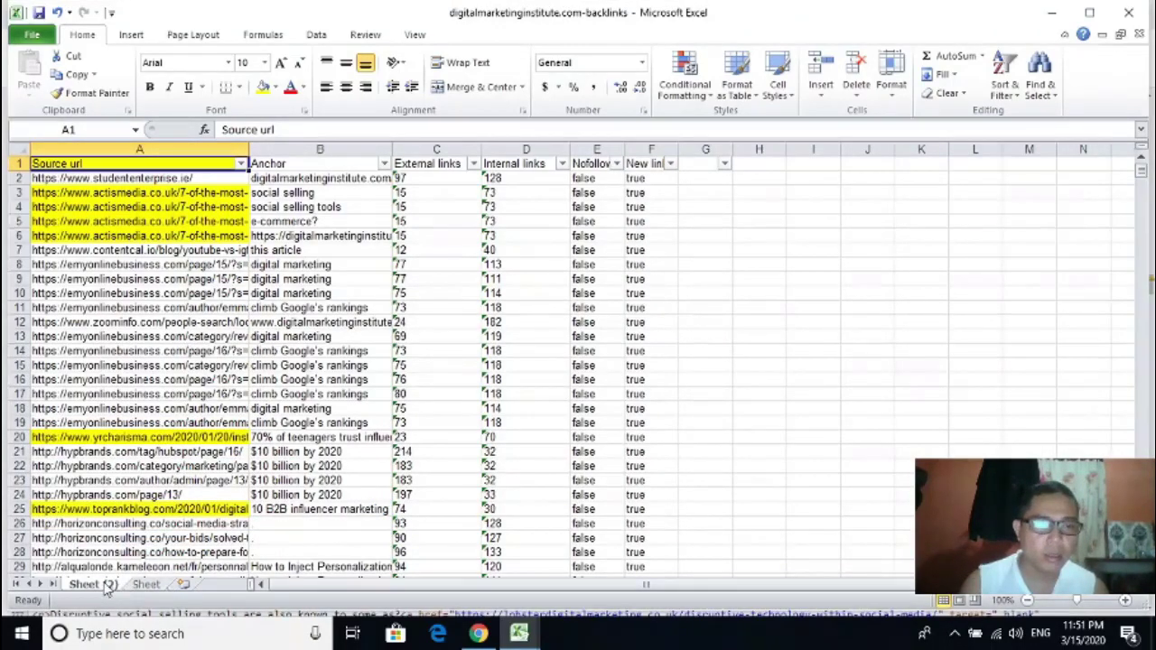
pyautogui.click(147, 585)
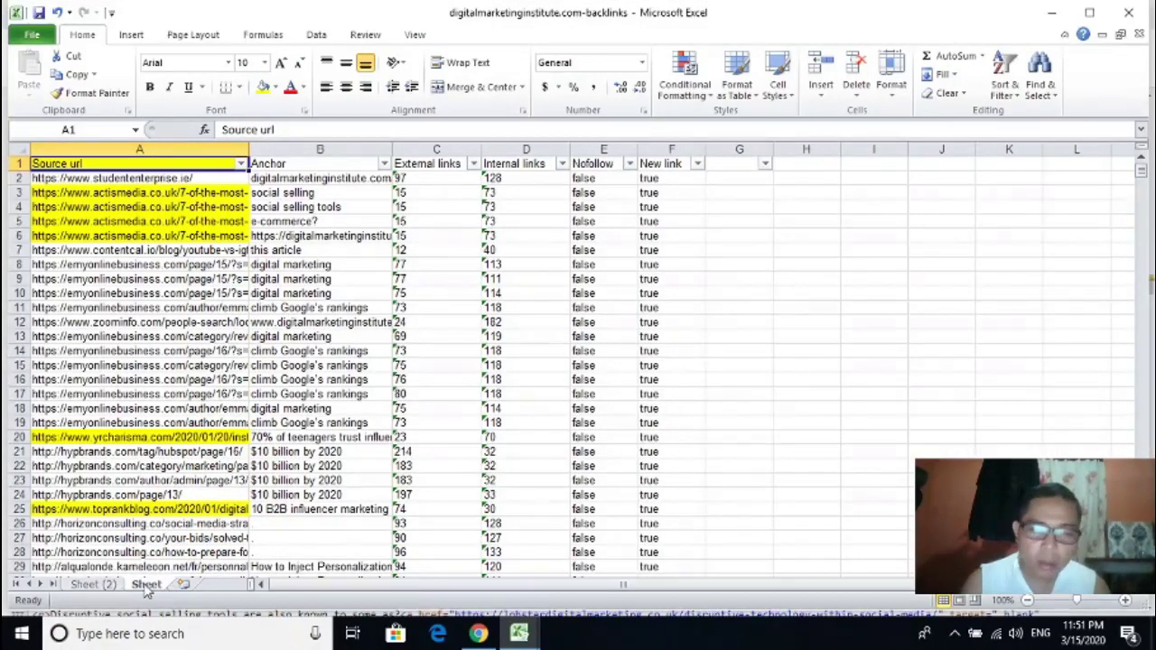
pyautogui.click(109, 585)
# Rename the duplicated sheet as "copy unique".
pyautogui.rightClick(113, 586)
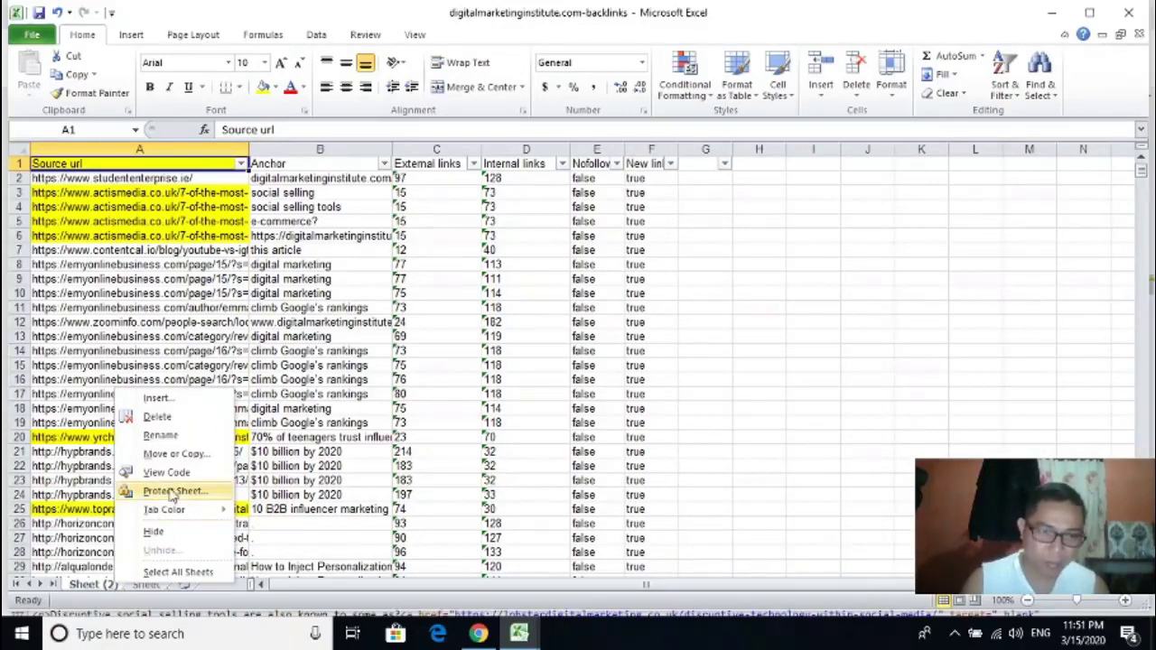
pyautogui.click(162, 436)
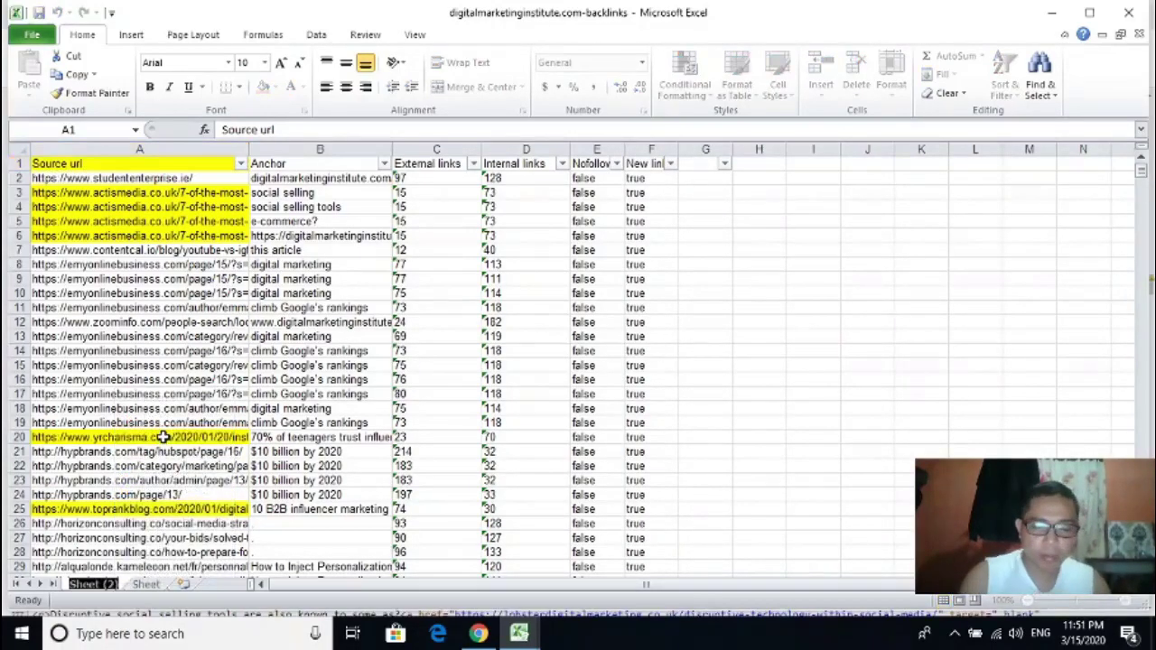
pyautogui.write('copy')
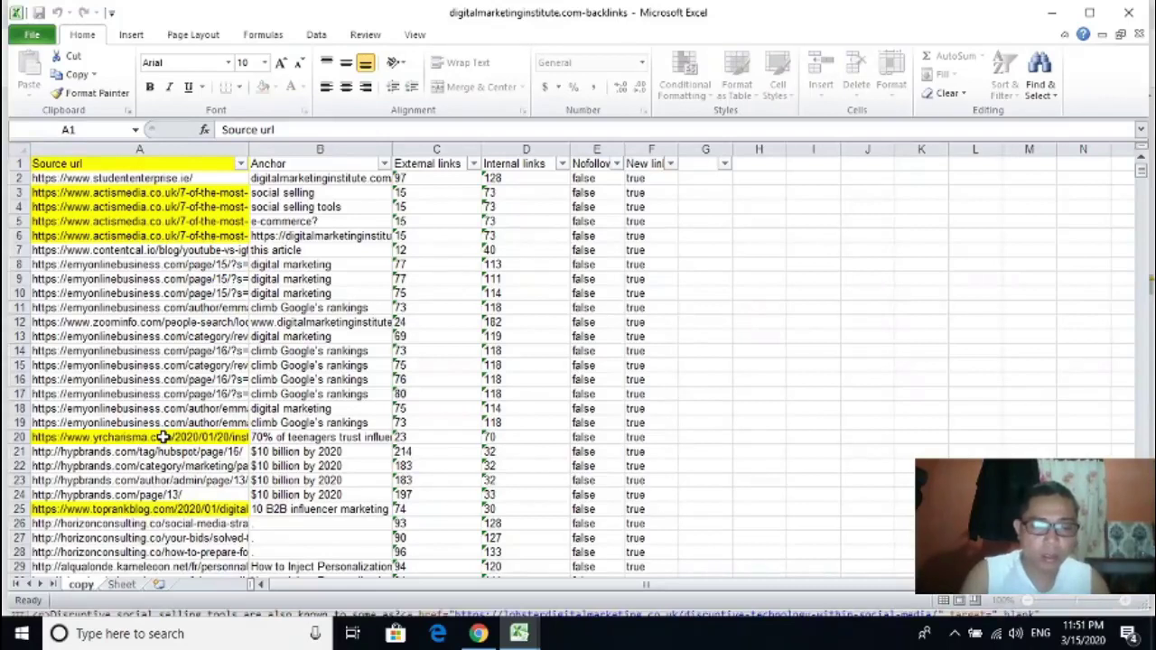
pyautogui.write(' url')
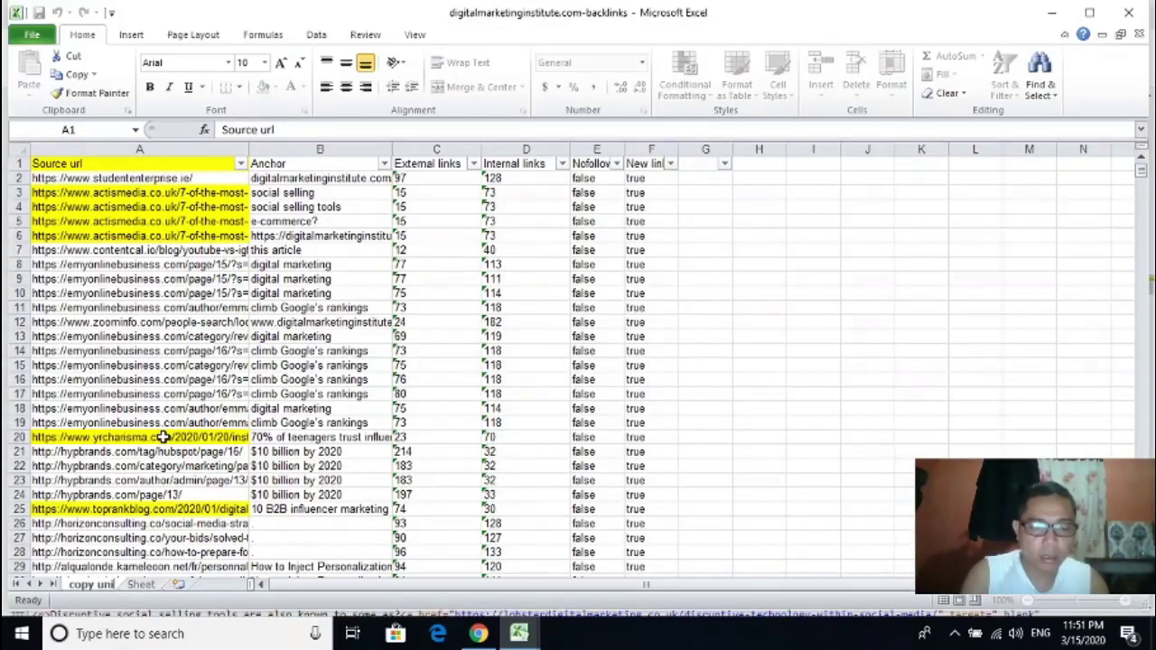
pyautogui.press('BackSpace')
pyautogui.press('BackSpace')
pyautogui.write('nique')
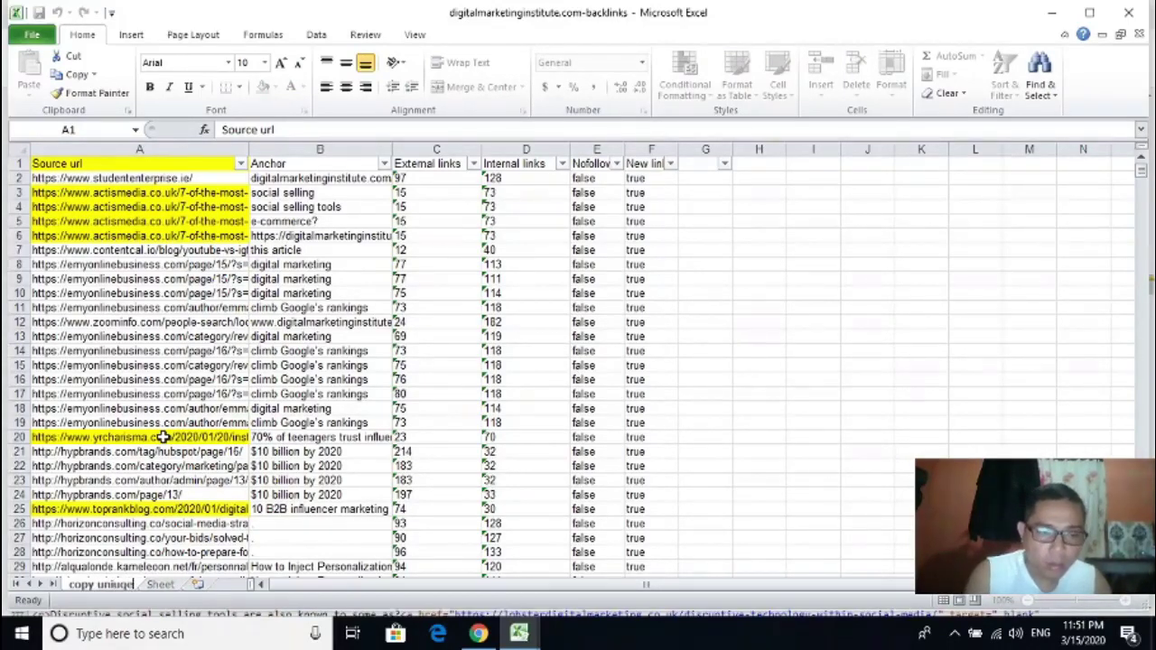
pyautogui.press('BackSpace')
pyautogui.press('BackSpace')
pyautogui.press('BackSpace')
pyautogui.press('BackSpace')
pyautogui.press('BackSpace')
pyautogui.write('rl')
pyautogui.press('BackSpace')
pyautogui.press('BackSpace')
pyautogui.write('nique')
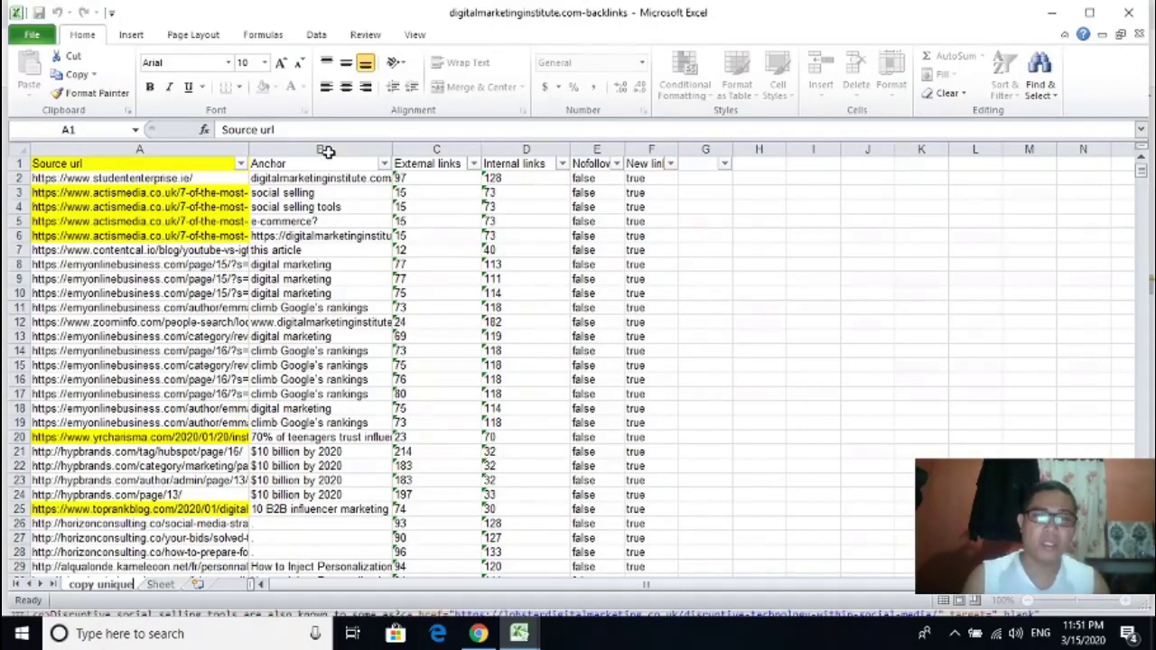
pyautogui.press('Return')
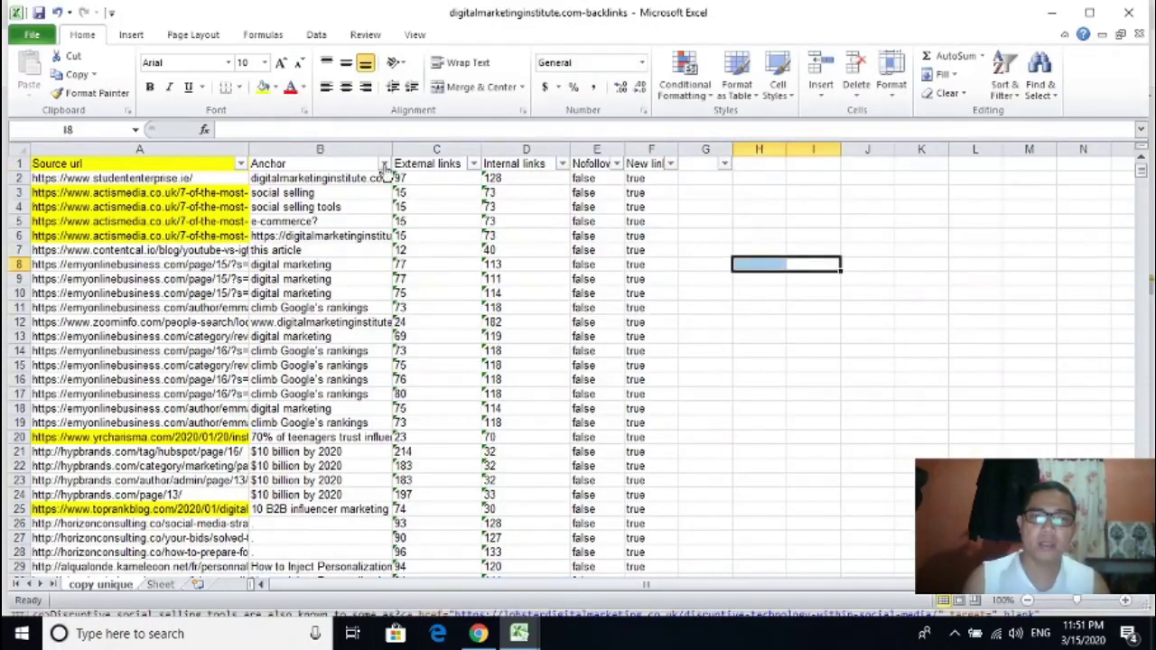
# Delete columns B to G and the header row from the "copy unique" sheet, keeping only the source URLs.
pyautogui.click(341, 147)
pyautogui.moveTo(342, 147); pyautogui.dragTo(709, 148)
pyautogui.rightClick(505, 152)
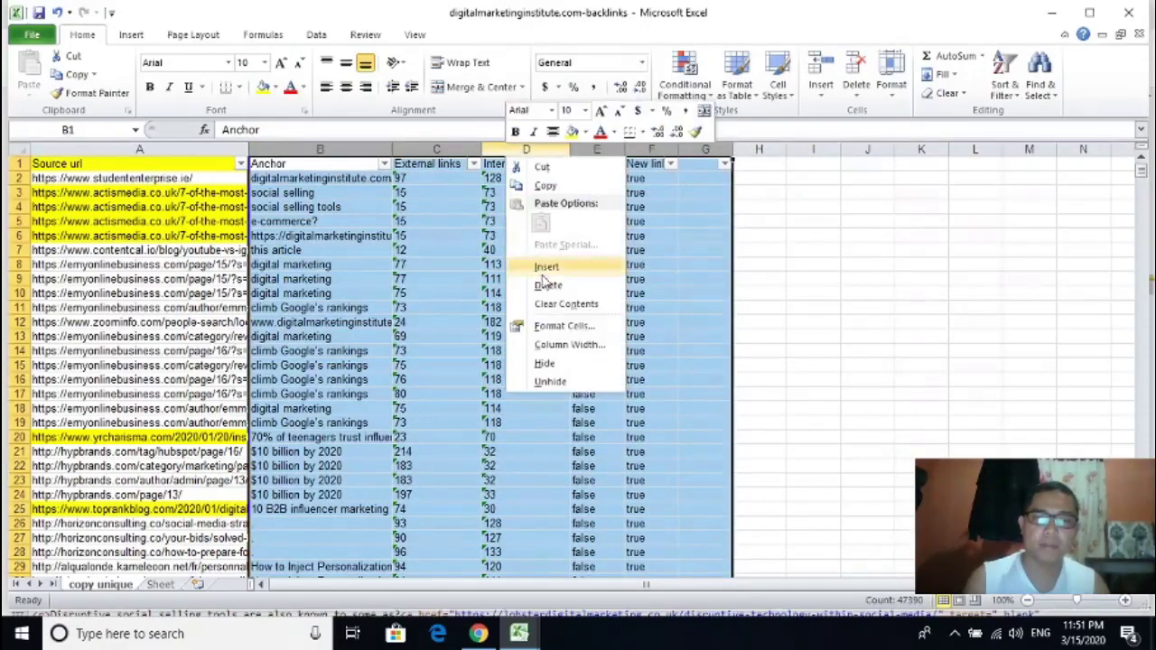
pyautogui.click(547, 286)
pyautogui.click(664, 293)
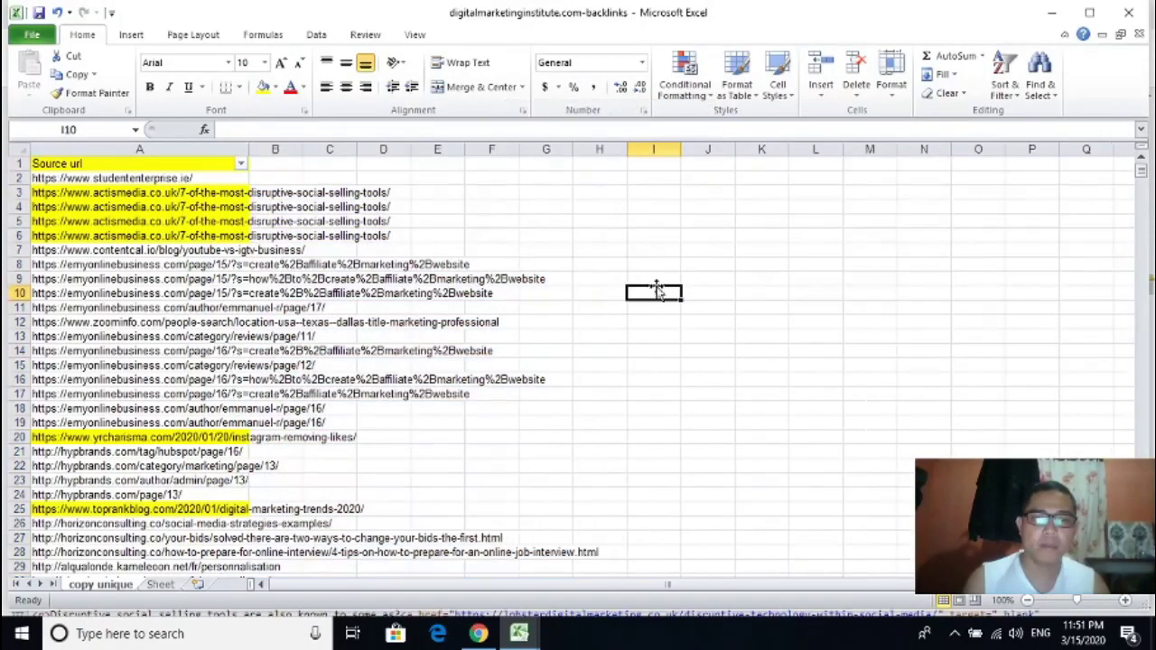
pyautogui.rightClick(18, 164)
pyautogui.click(57, 298)
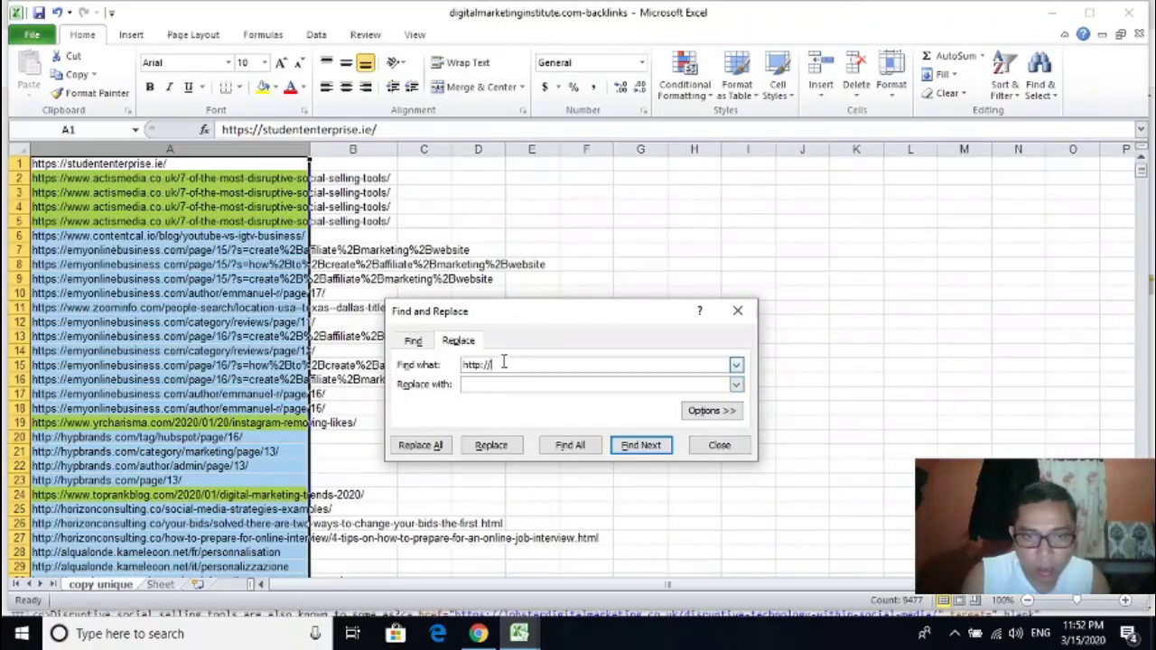
pyautogui.hotkey('shift', 'Tab')
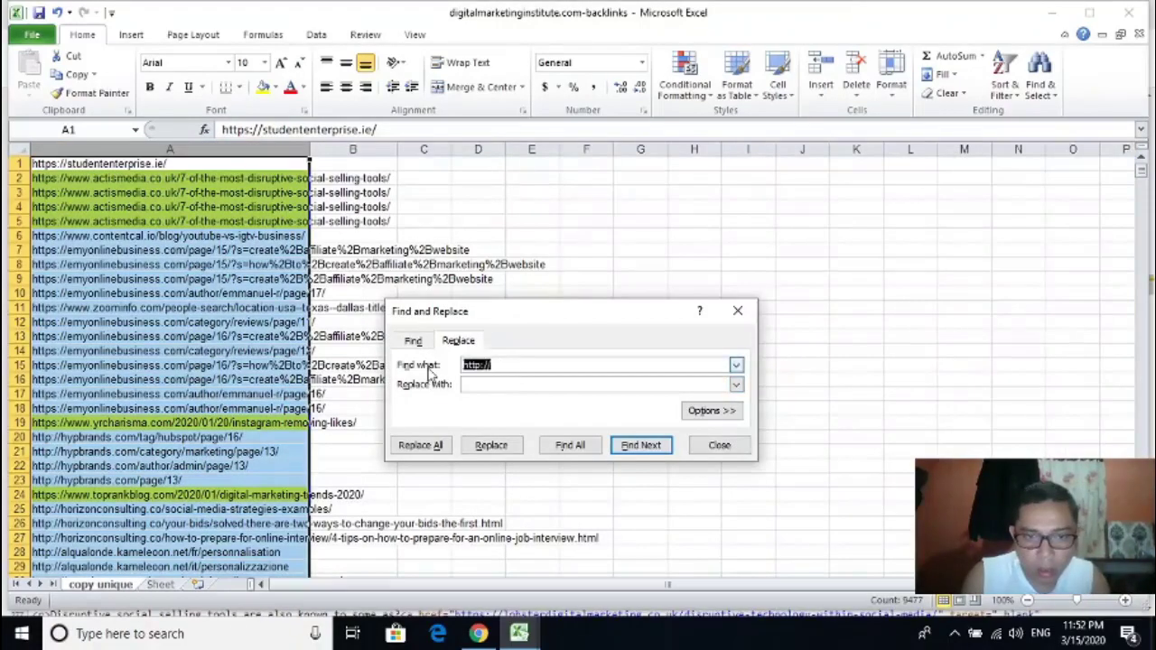
pyautogui.press('BackSpace')
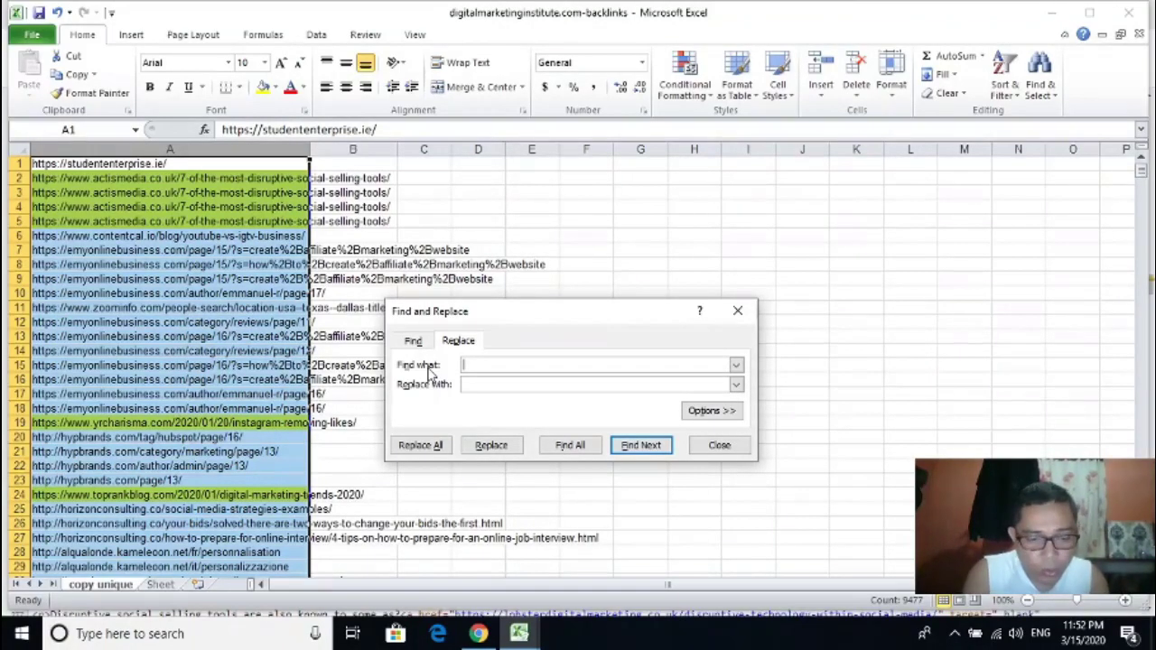
pyautogui.write('w')
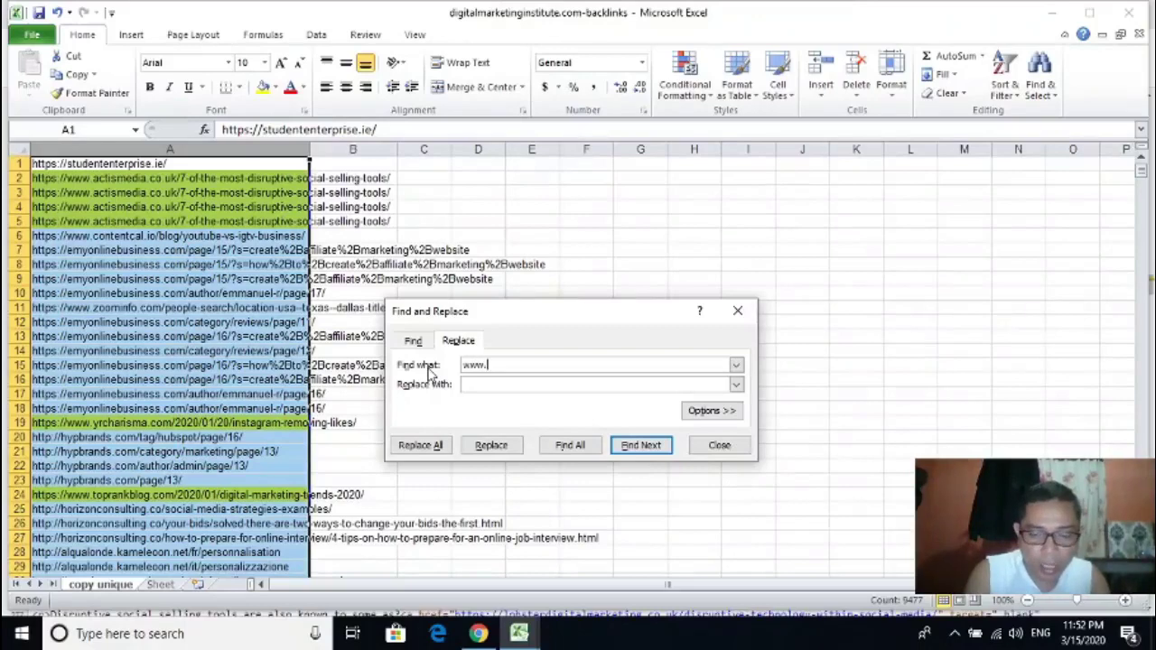
pyautogui.write('ww.')
pyautogui.click(432, 445)
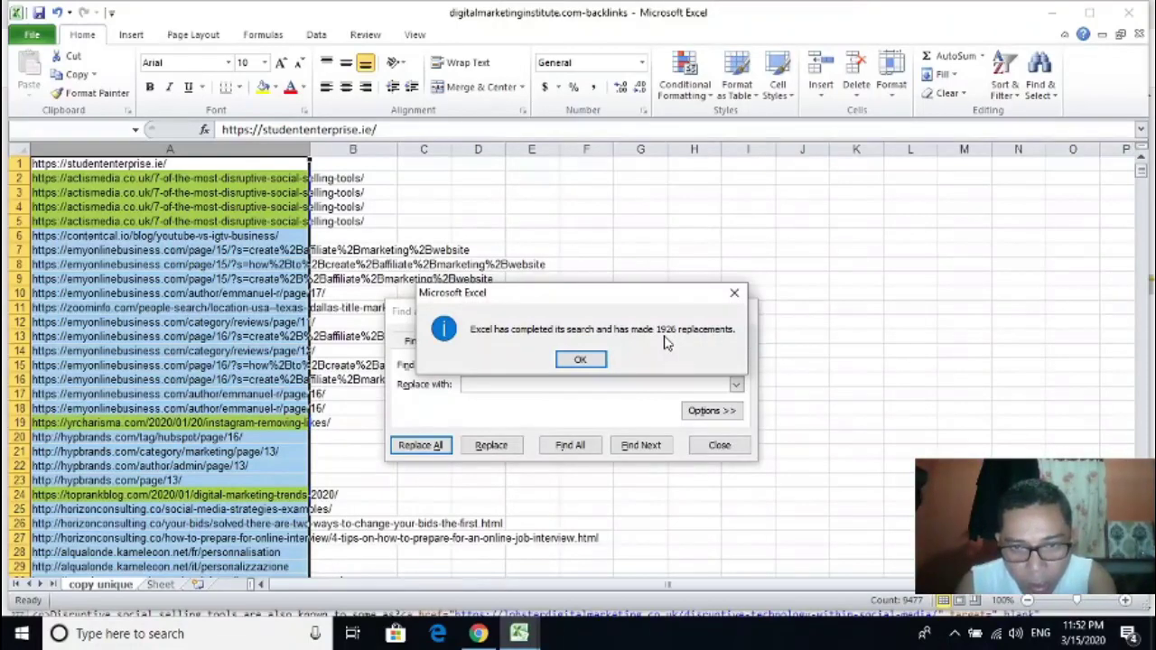
pyautogui.click(581, 359)
pyautogui.click(446, 364)
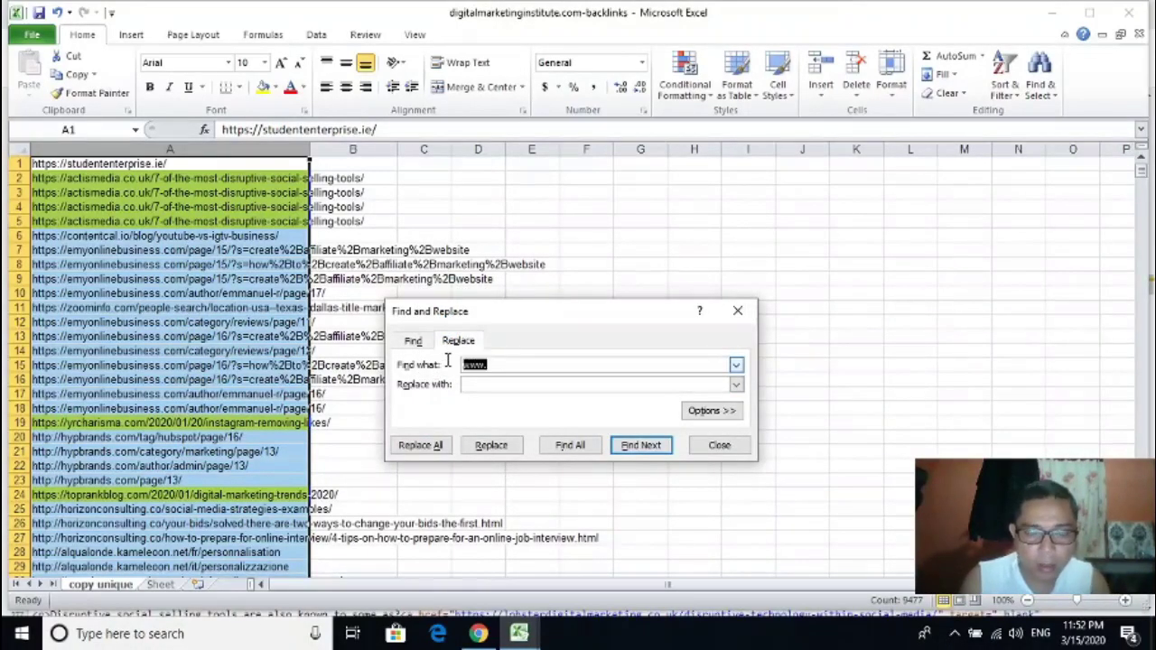
pyautogui.write('h')
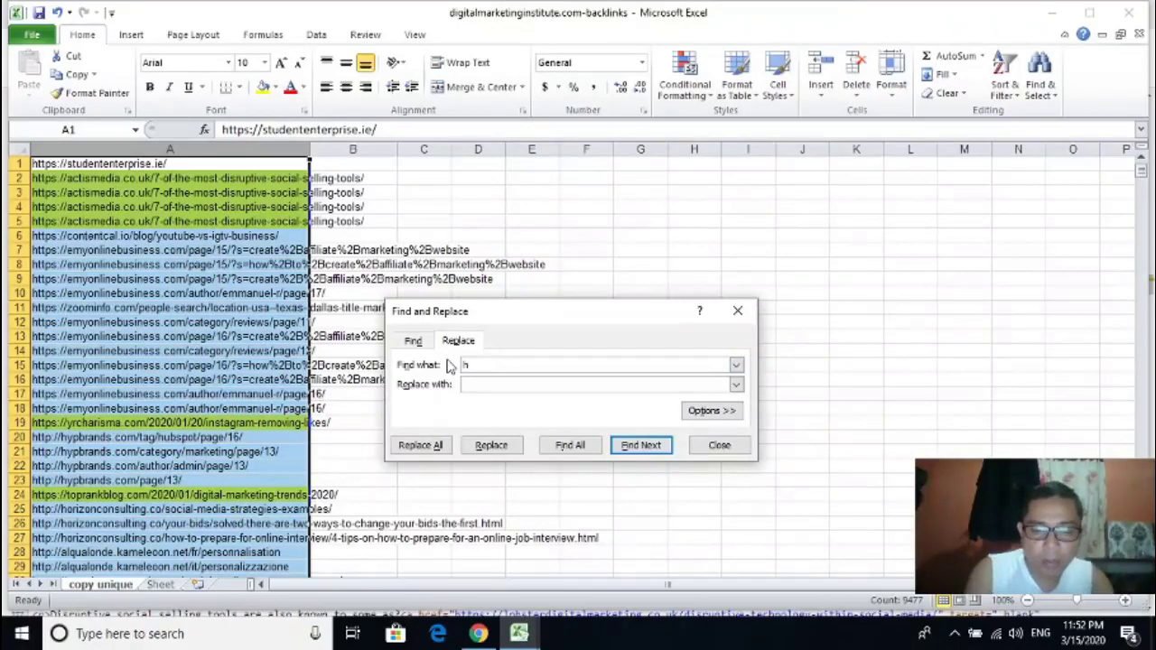
pyautogui.write('ttp://')
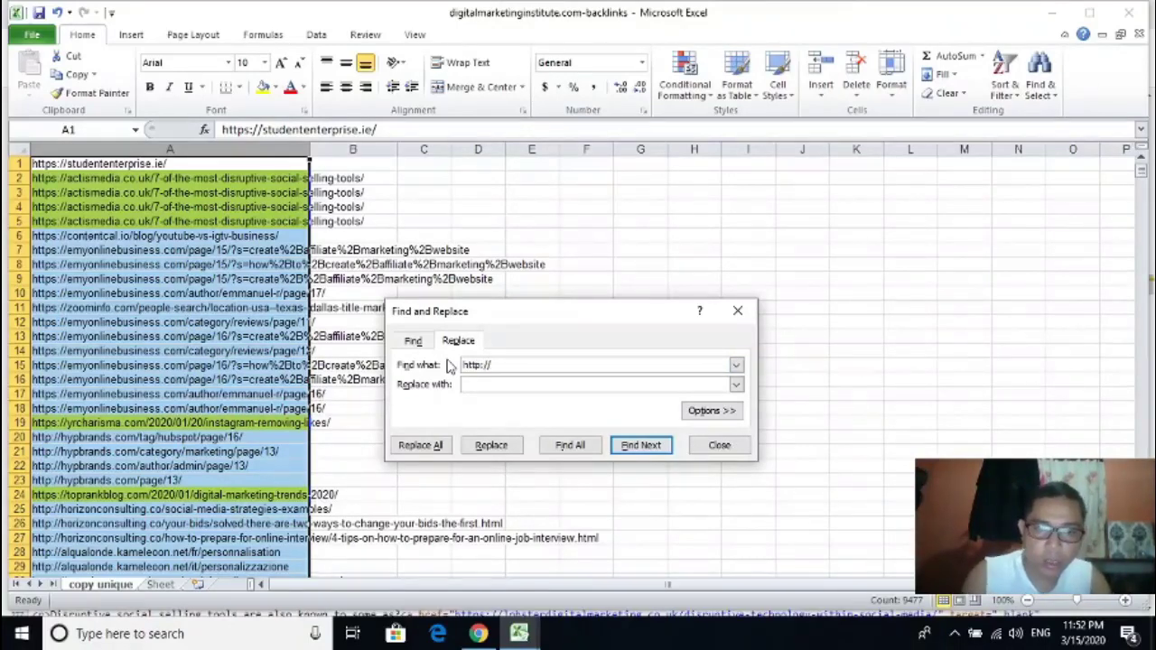
pyautogui.click(421, 444)
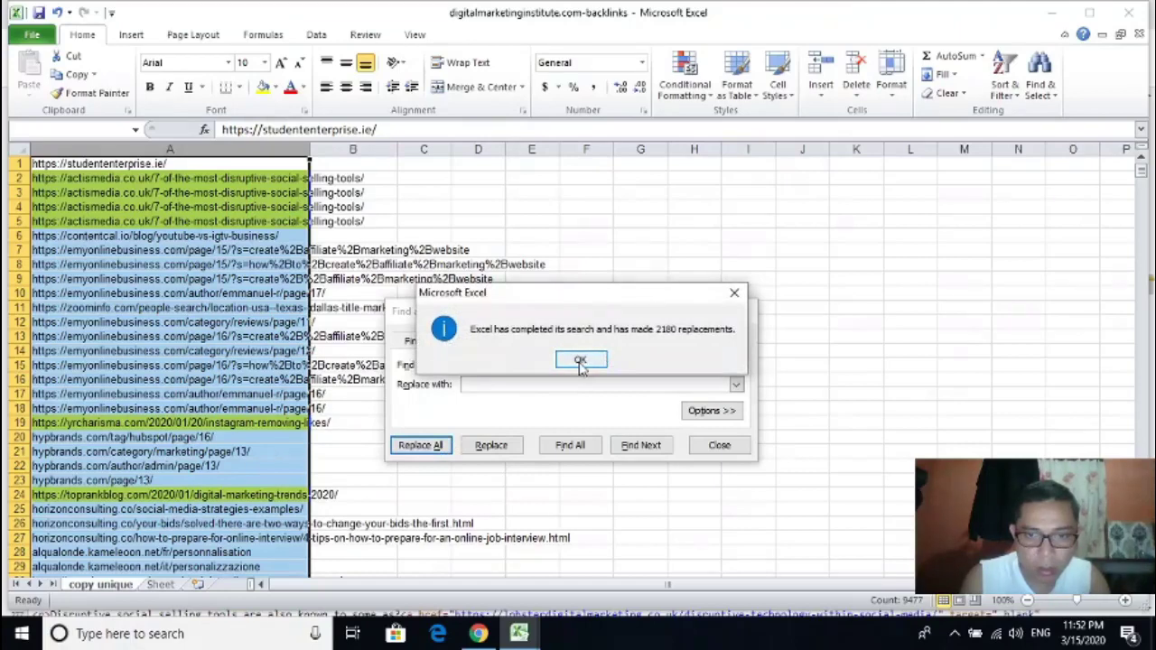
pyautogui.click(579, 361)
pyautogui.hotkey('alt', 'n')
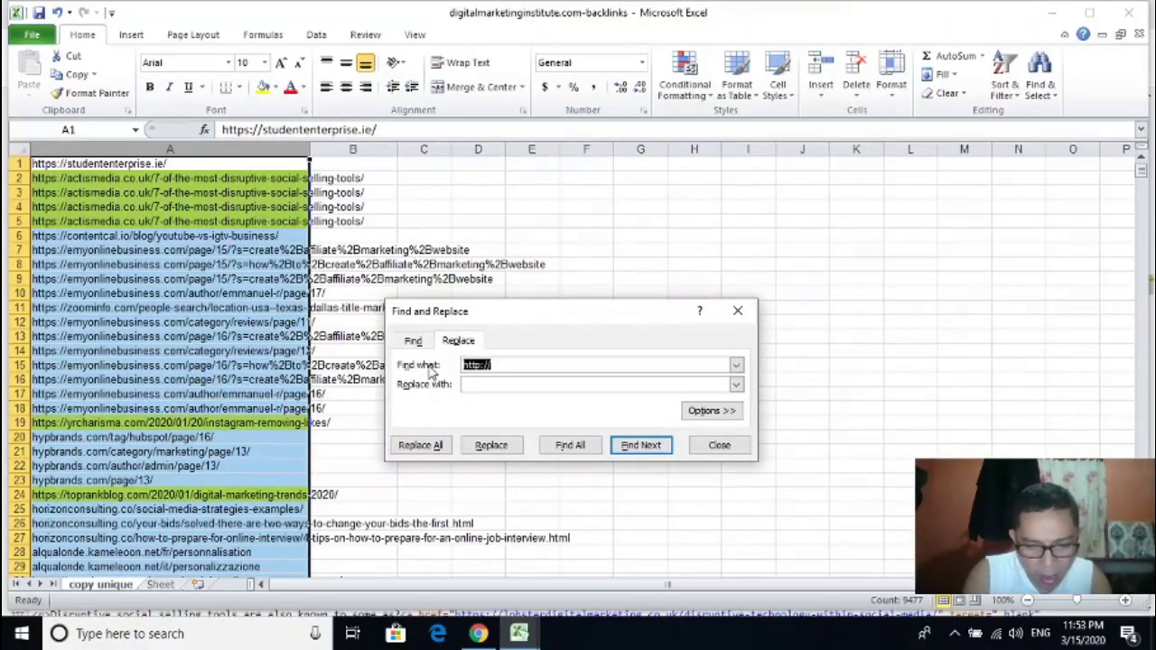
pyautogui.write('ht')
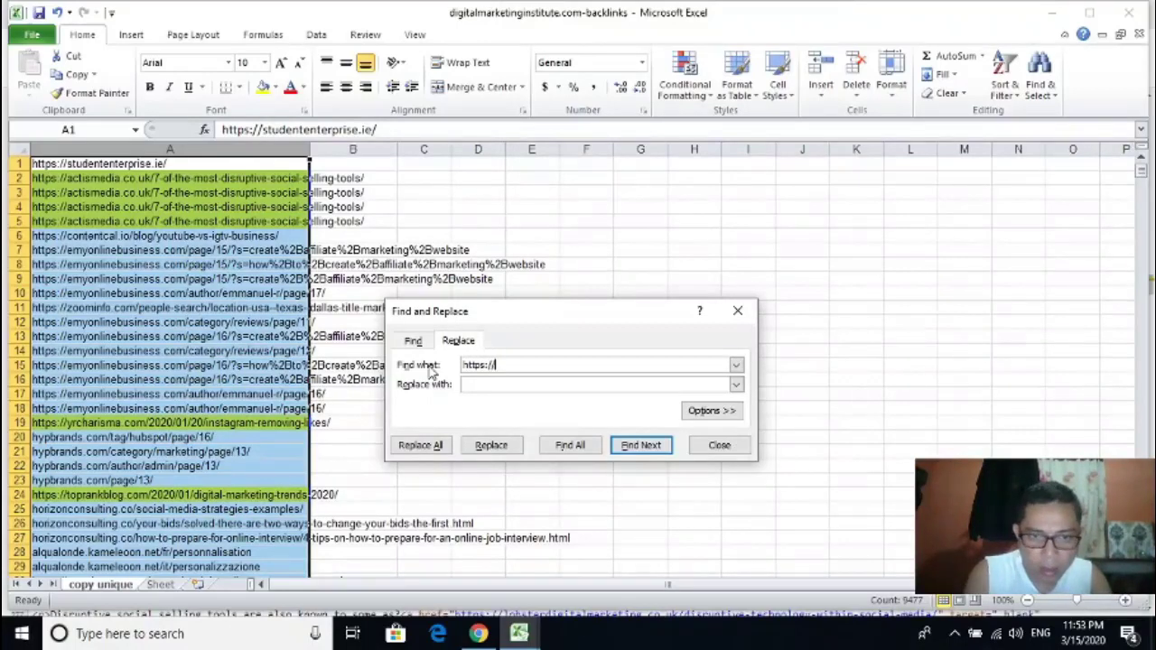
pyautogui.click(421, 444)
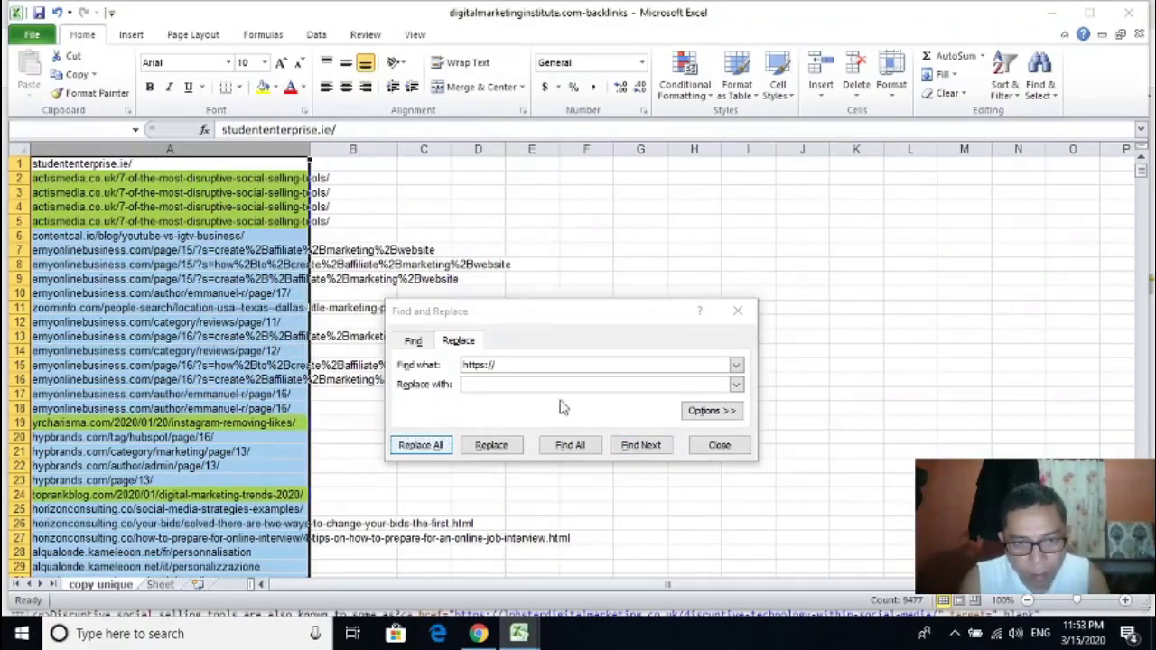
pyautogui.click(603, 361)
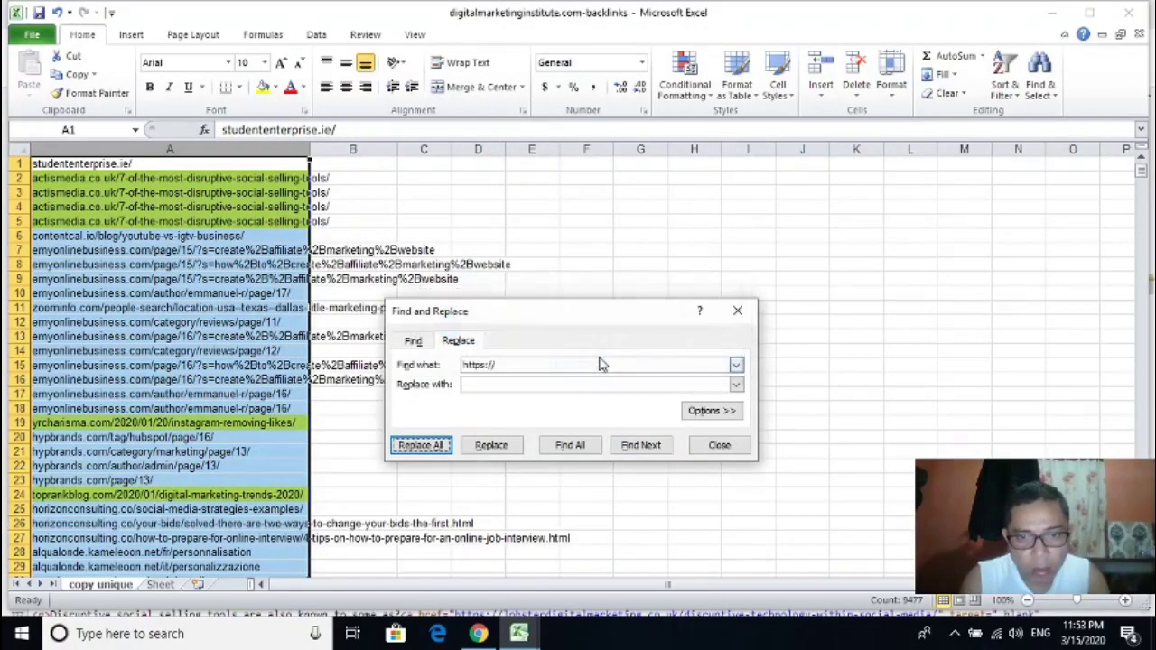
pyautogui.click(738, 310)
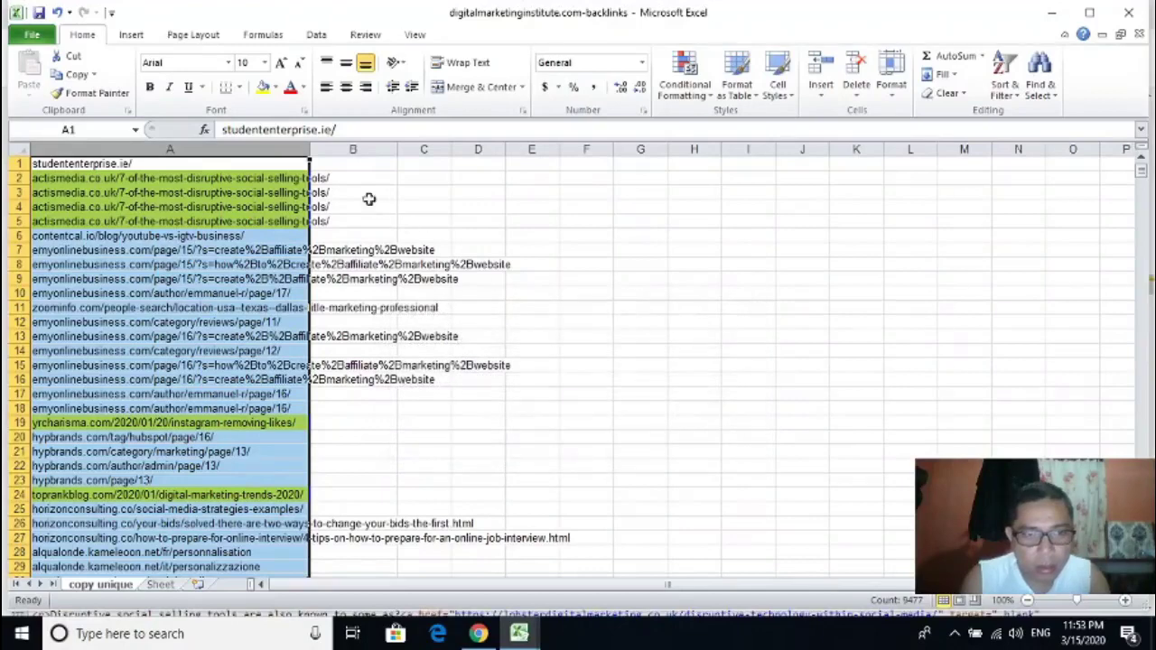
pyautogui.click(309, 151)
pyautogui.click(353, 166)
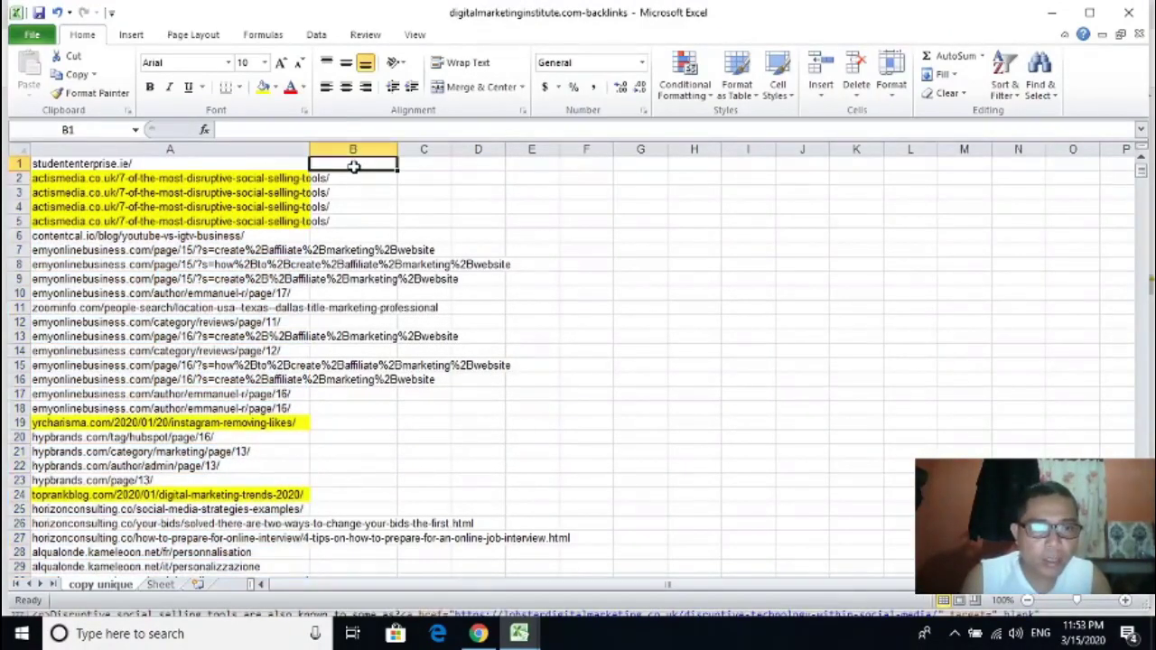
pyautogui.write('=')
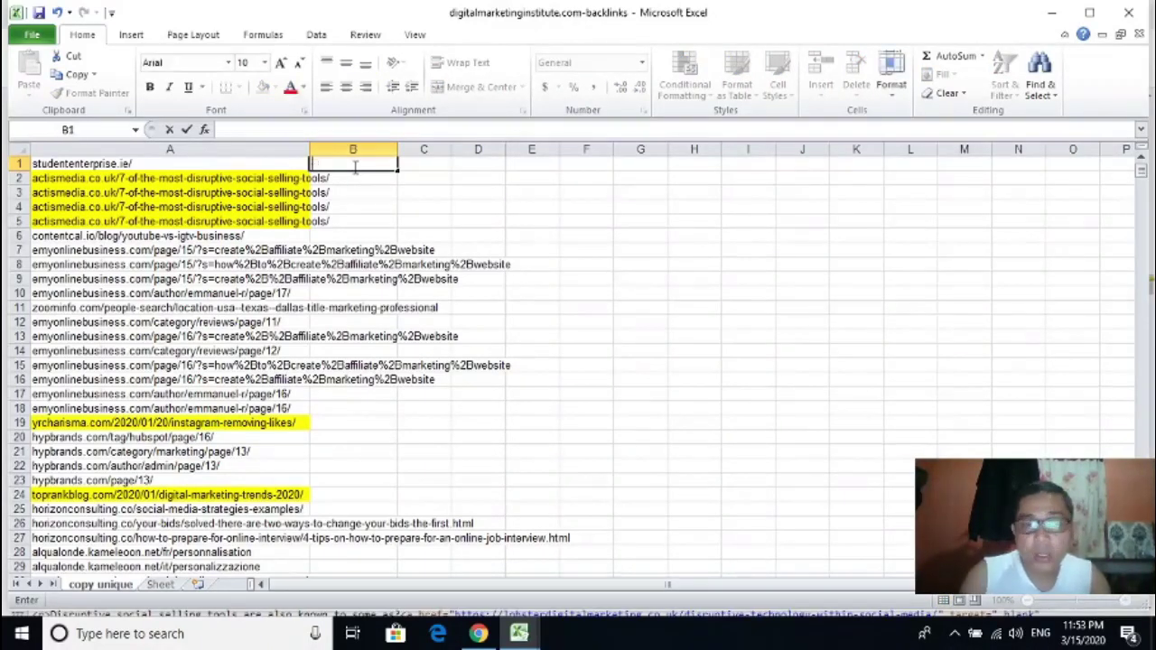
pyautogui.press('Escape')
pyautogui.moveTo(531, 178); pyautogui.dragTo(531, 192)
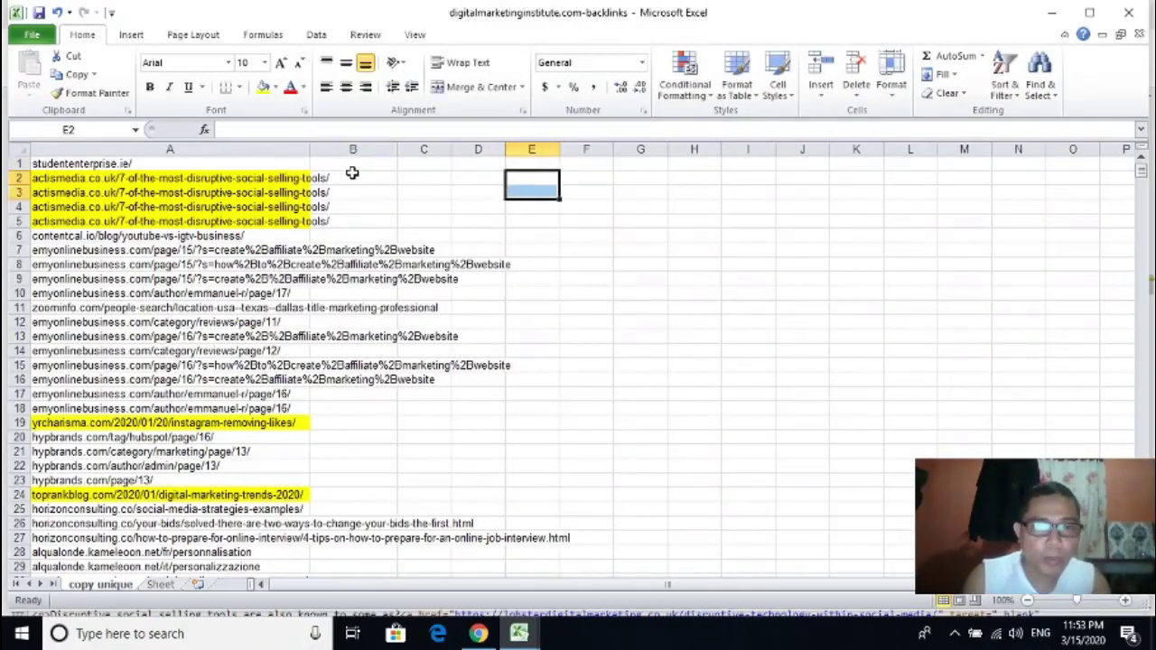
# Enter the formula =LEFT(A1,12) in cell B1 to extract the first 12 characters of the URL.
pyautogui.click(352, 164)
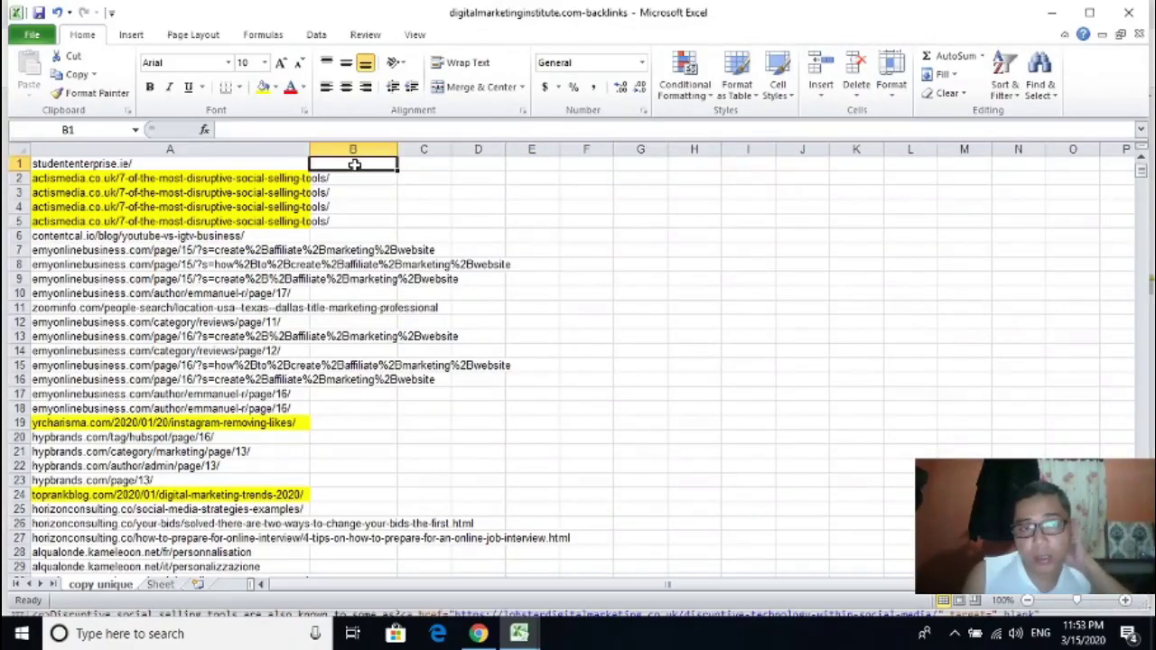
pyautogui.write('=left(')
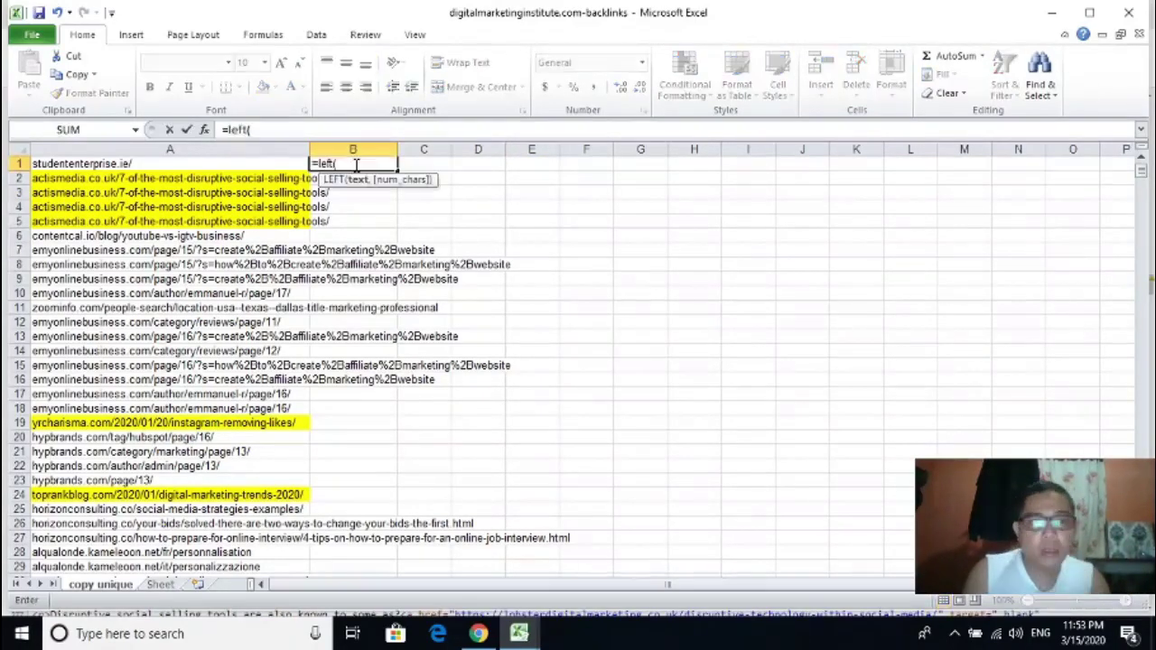
pyautogui.write('a2')
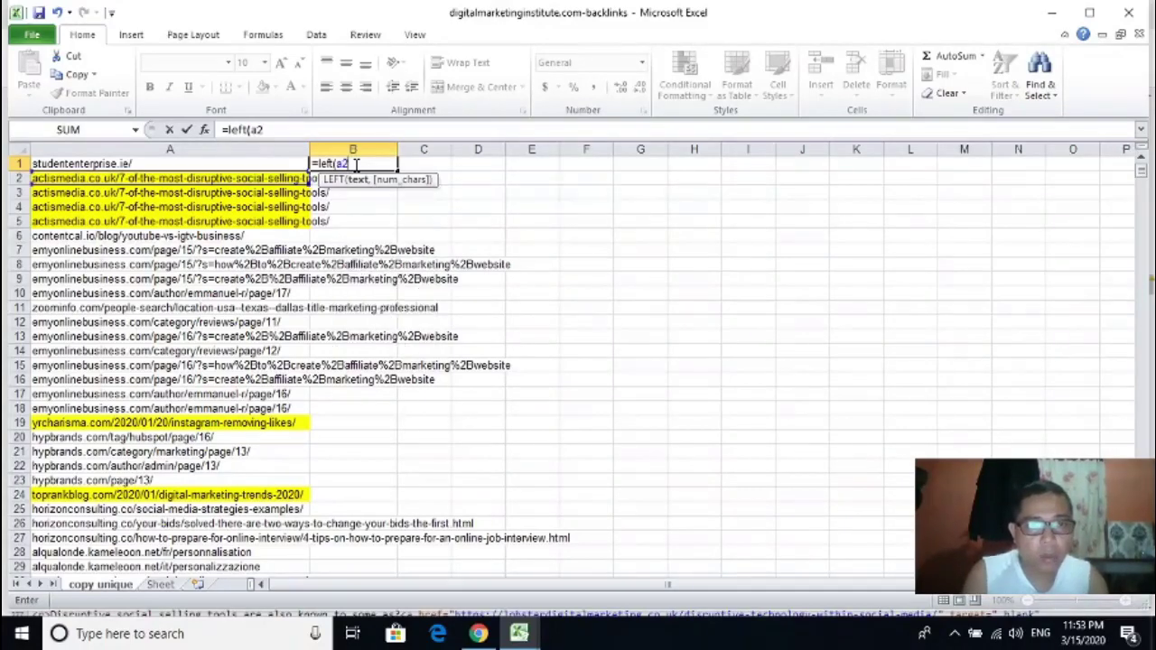
pyautogui.press('BackSpace')
pyautogui.write('1,')
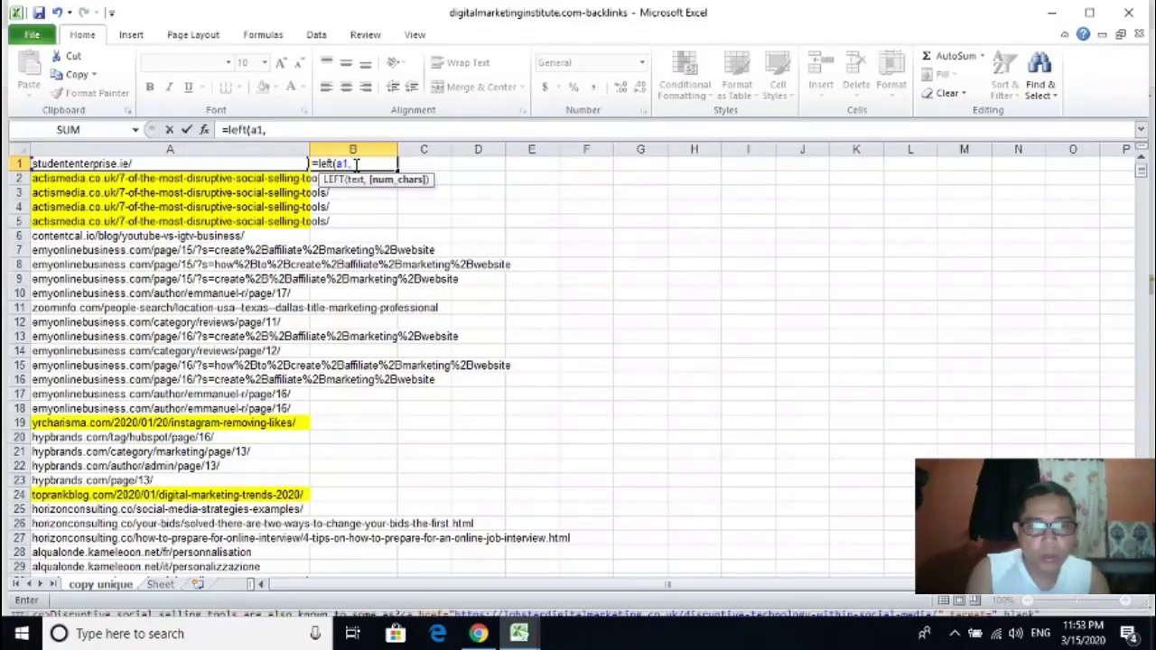
pyautogui.write('2')
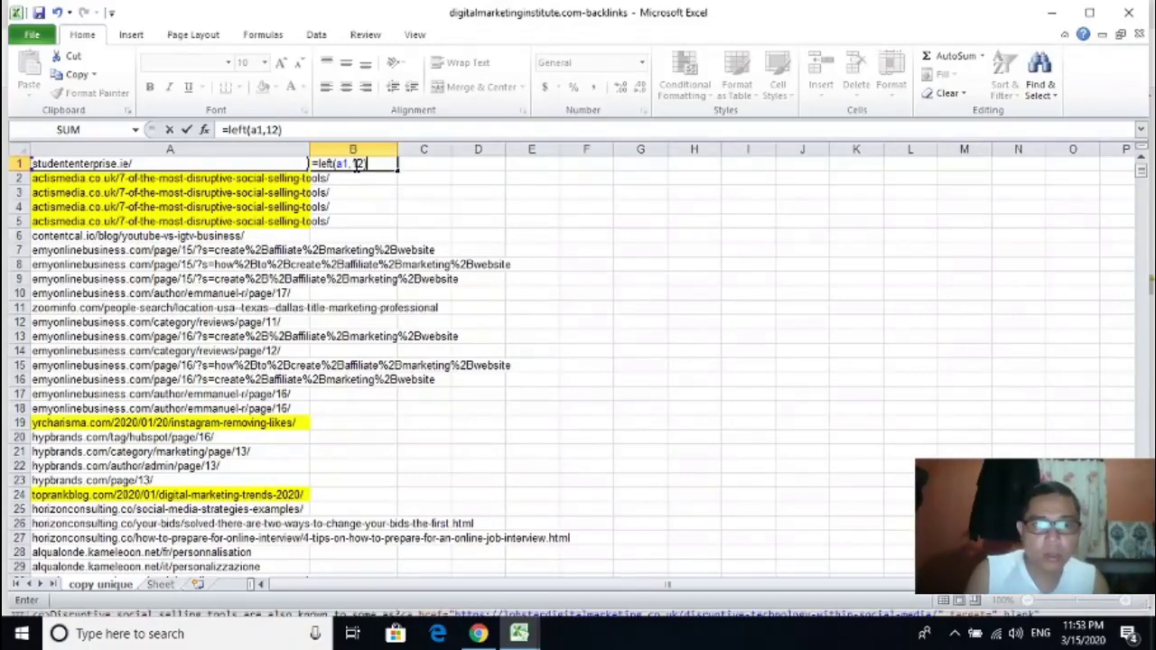
pyautogui.press('Return')
pyautogui.click(431, 193)
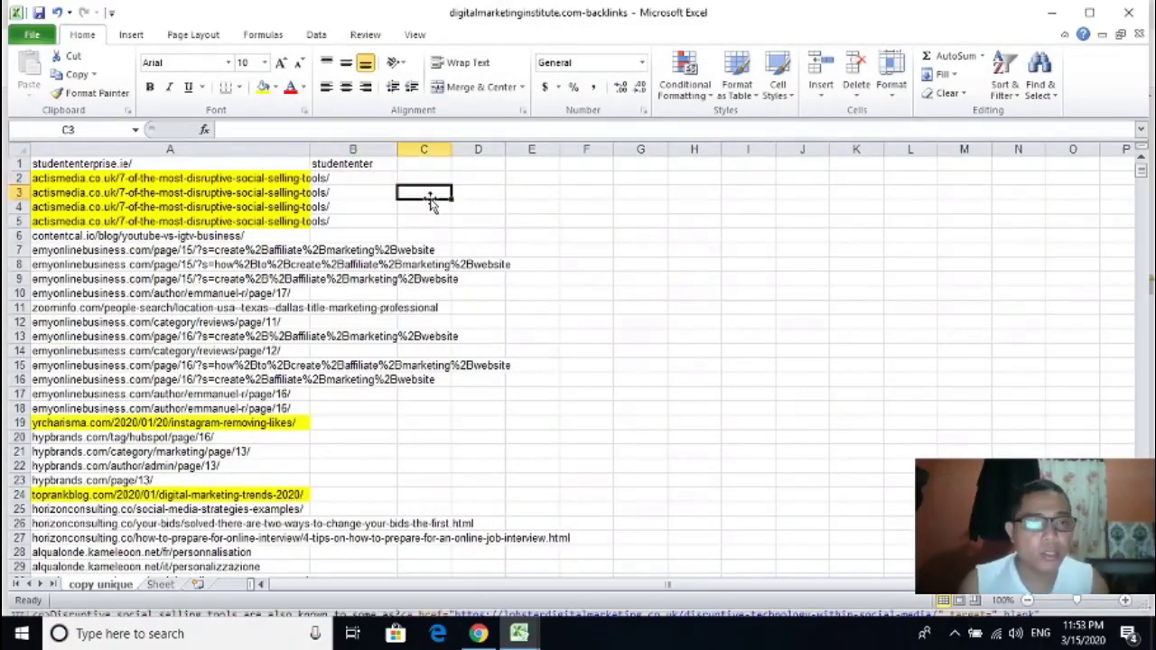
# Fill the LEFT formula from B1 down column B for all URL rows and check the extracted text.
pyautogui.click(385, 164)
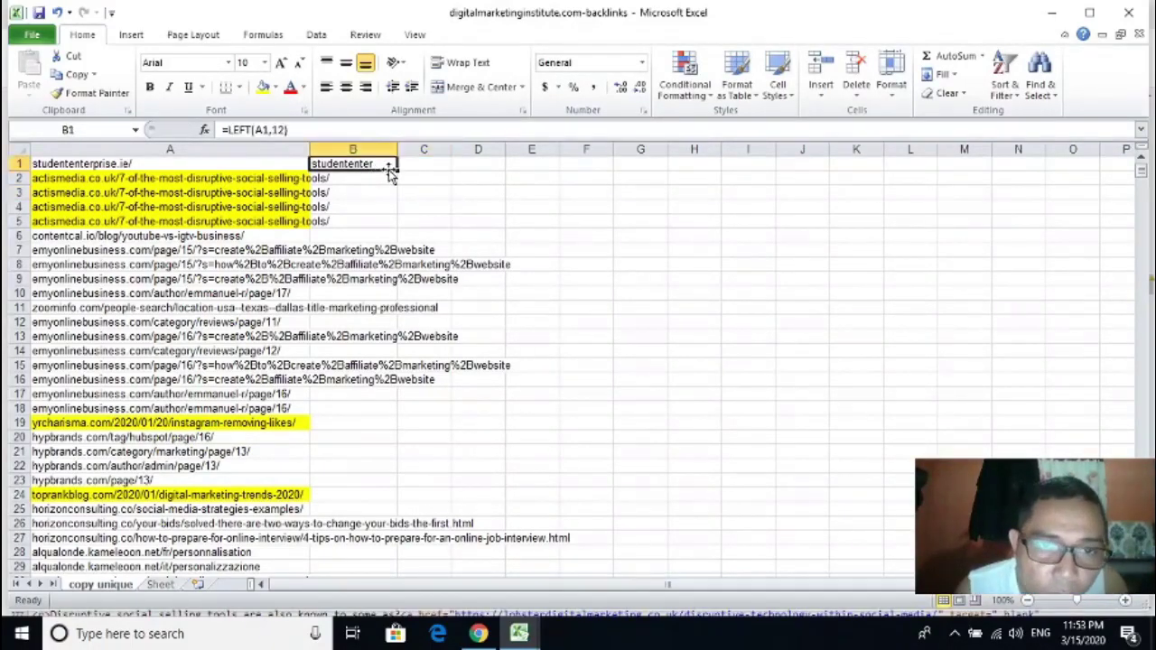
pyautogui.click(496, 175)
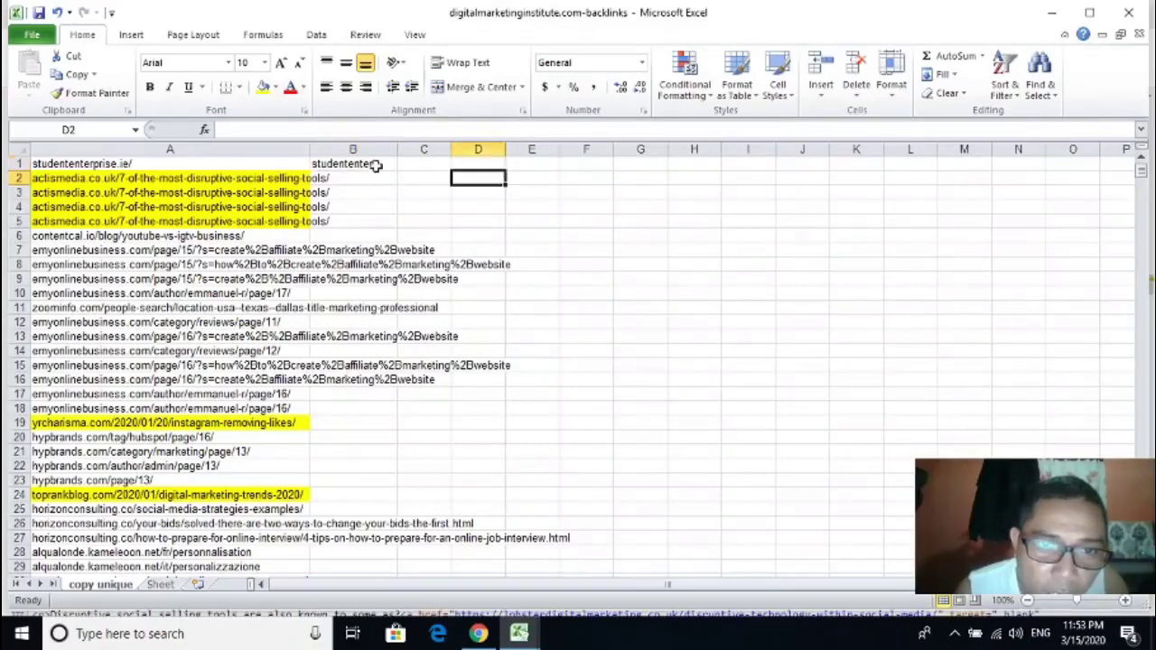
pyautogui.click(378, 164)
pyautogui.doubleClick(397, 168)
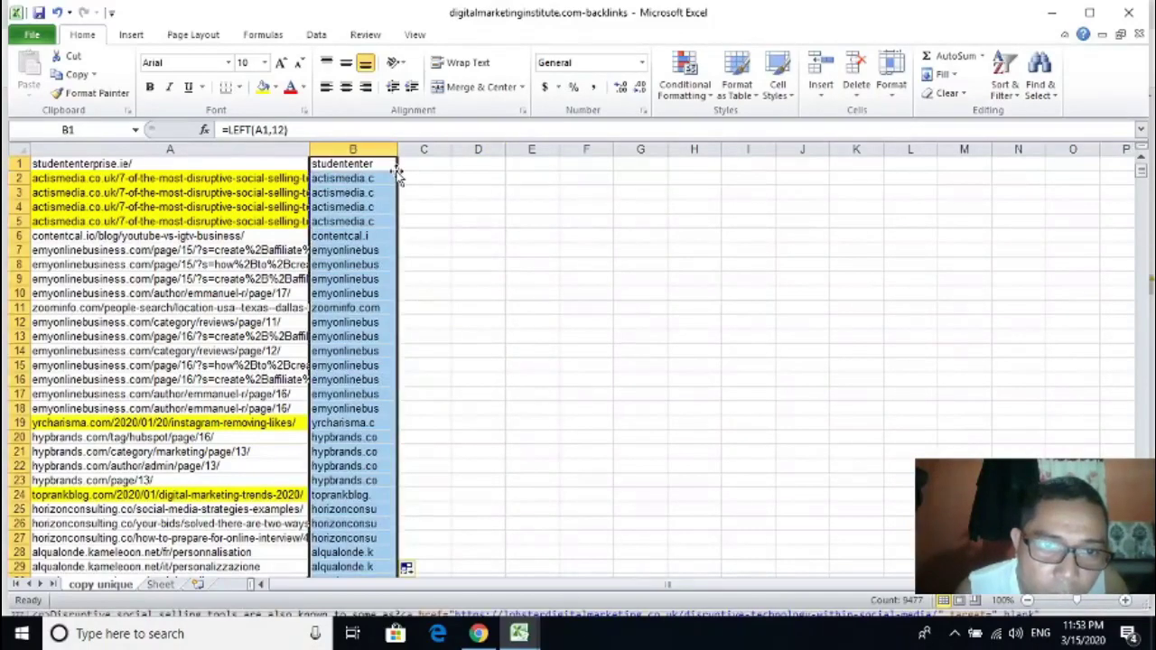
pyautogui.scroll(-17, 502, 387)
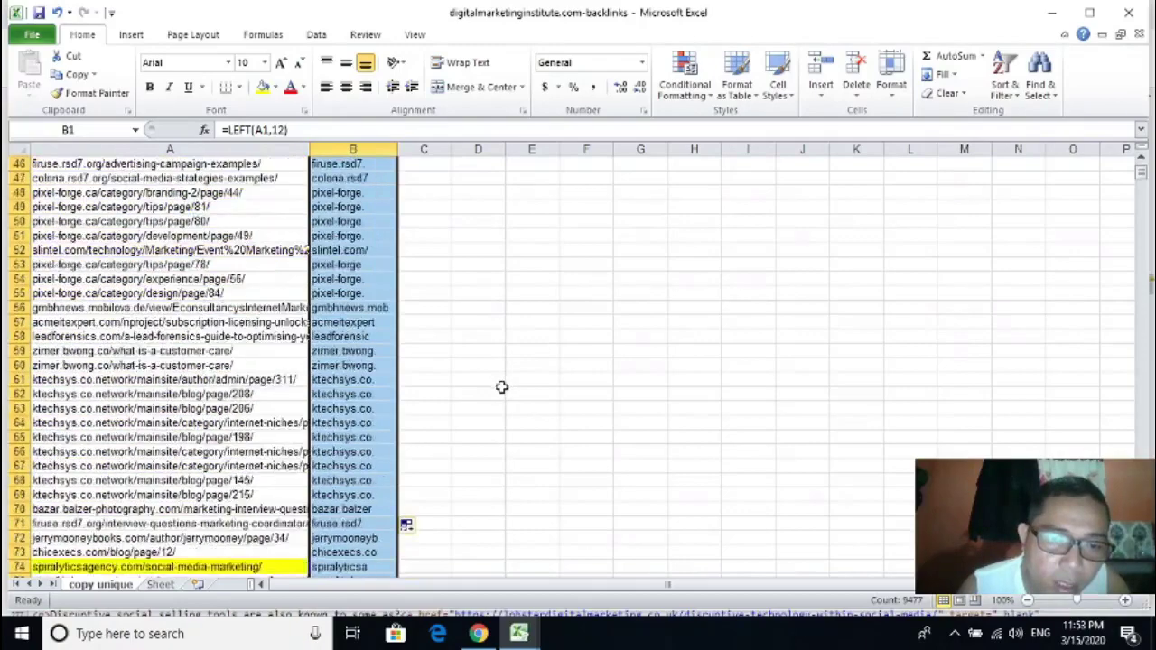
pyautogui.scroll(17, 503, 387)
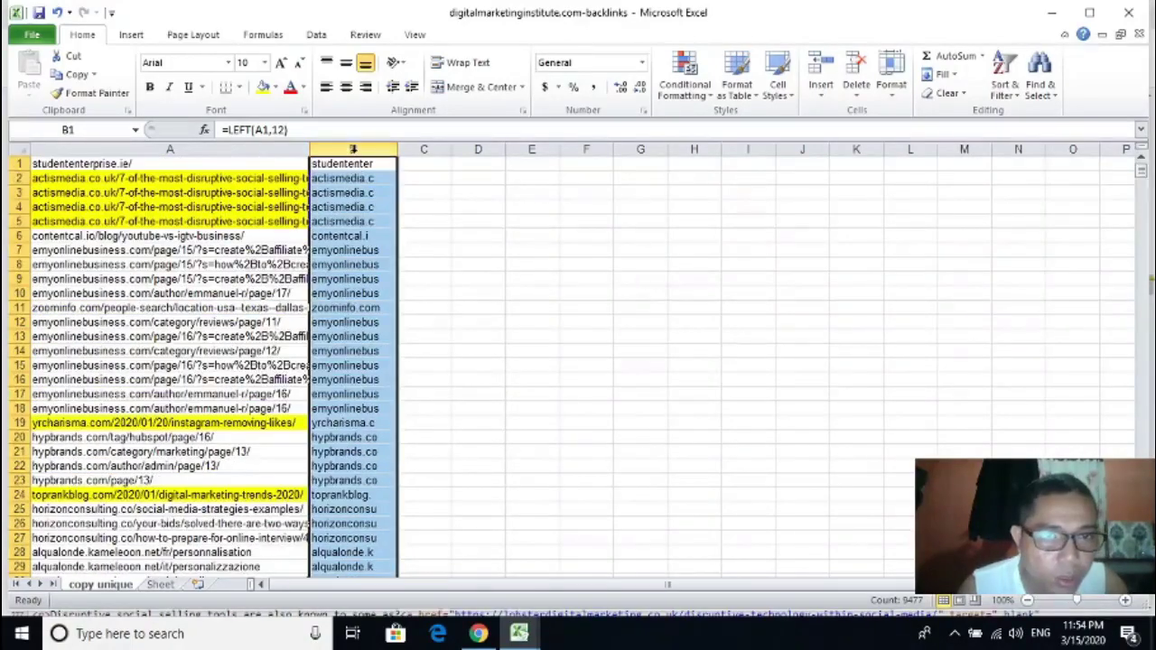
pyautogui.scroll(-10, 352, 356)
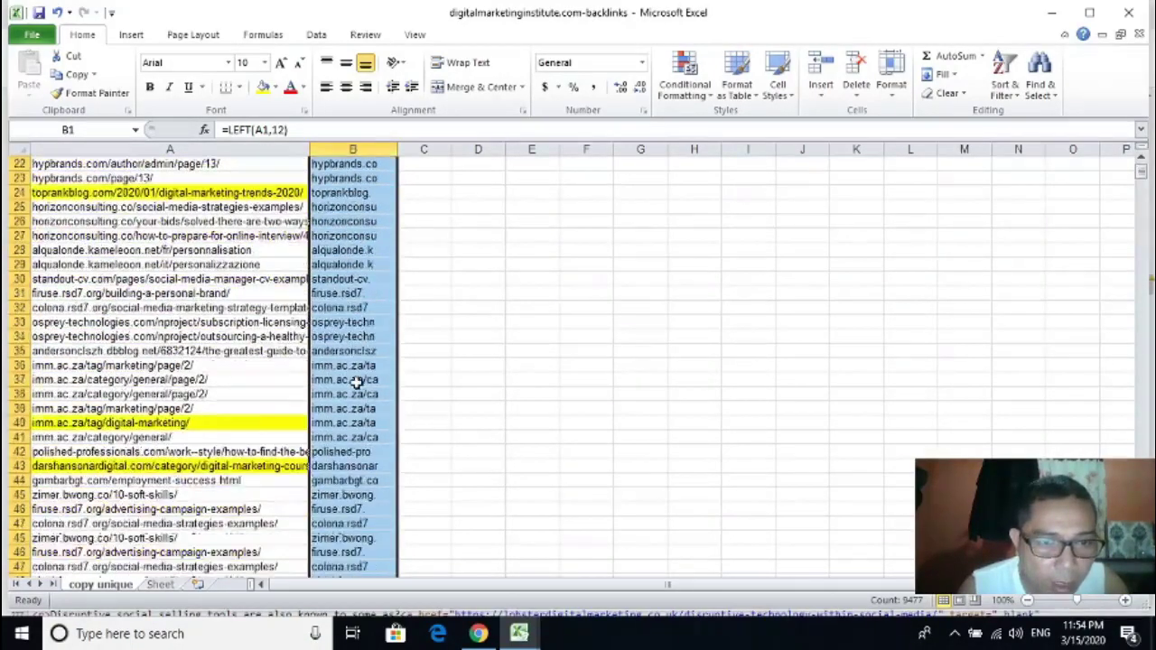
pyautogui.scroll(10, 357, 382)
pyautogui.click(572, 236)
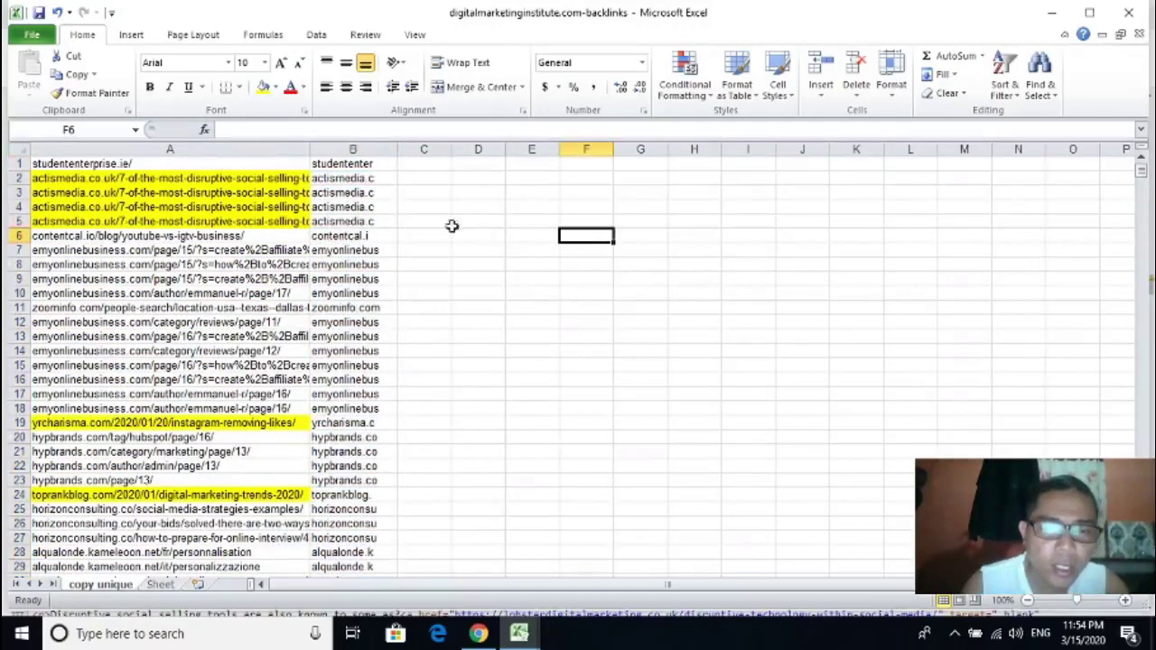
# Highlight duplicate values in column B with conditional formatting, using Light Red Fill with Dark Red Text.
pyautogui.click(353, 149)
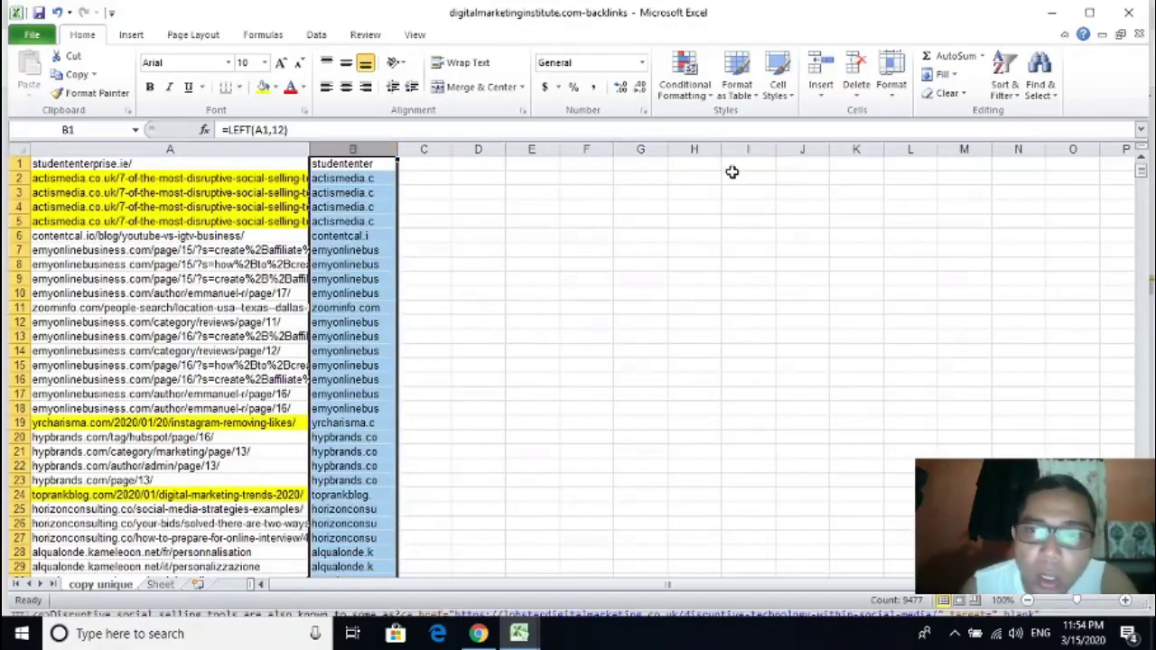
pyautogui.click(695, 86)
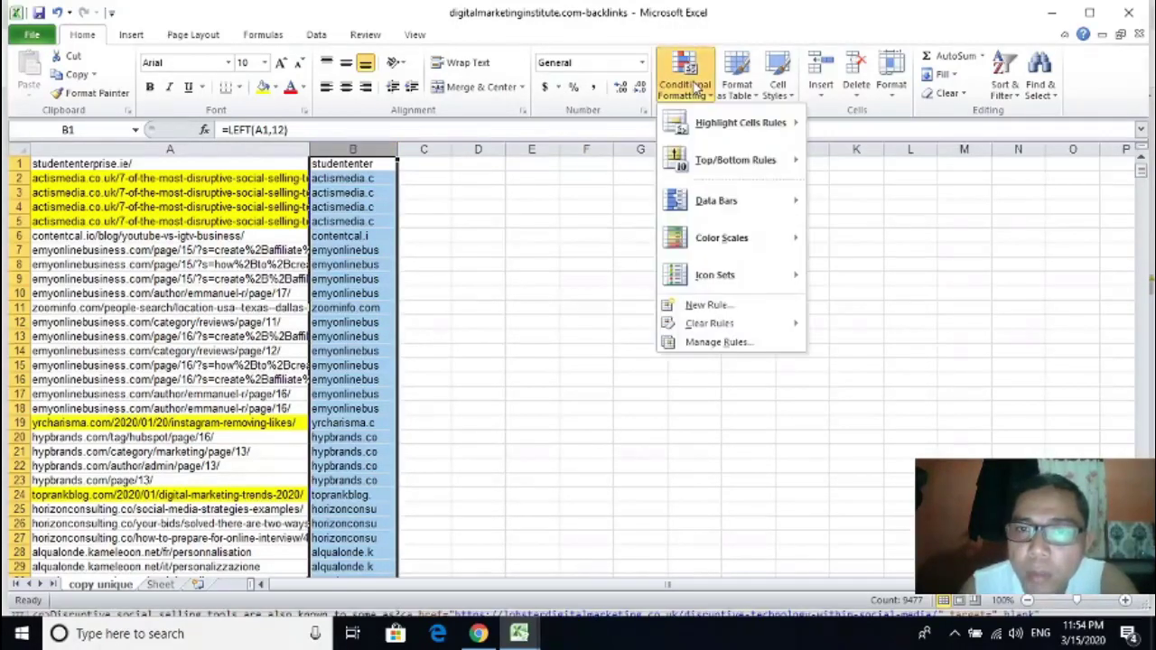
pyautogui.moveTo(702, 129)
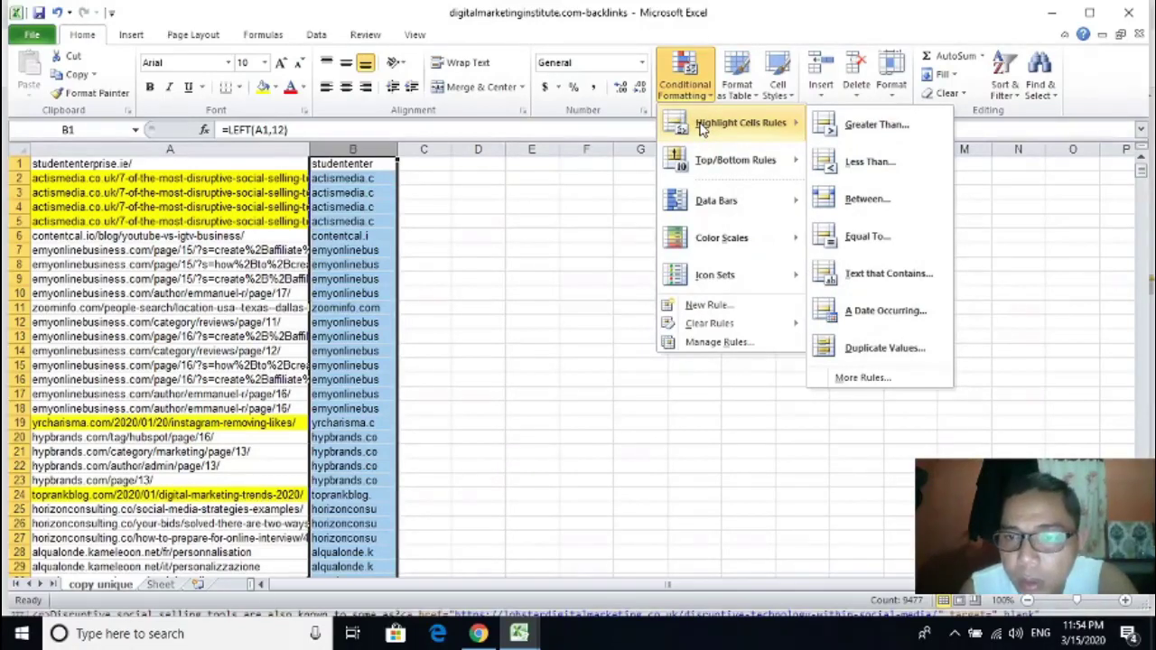
pyautogui.click(867, 350)
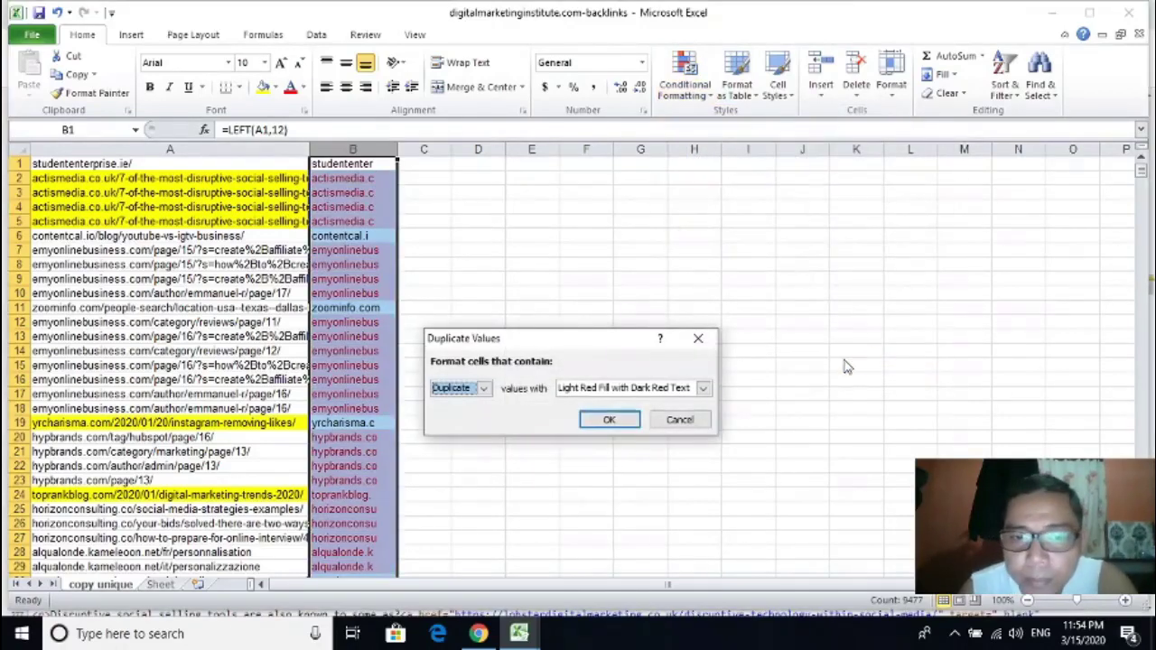
pyautogui.click(607, 422)
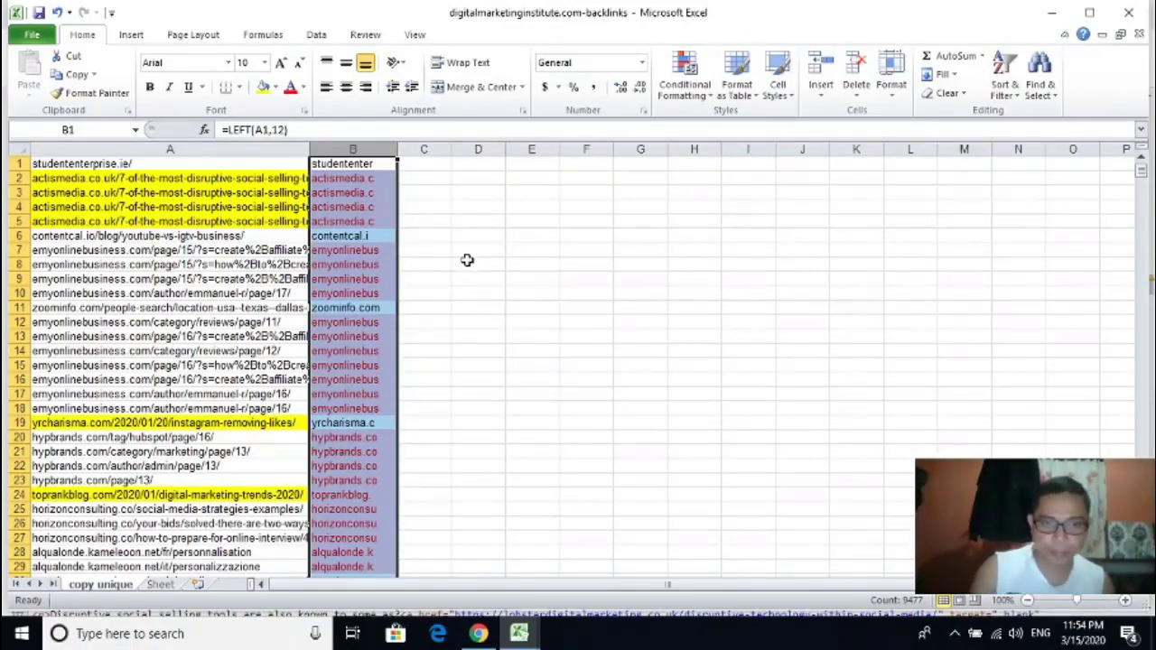
pyautogui.click(542, 264)
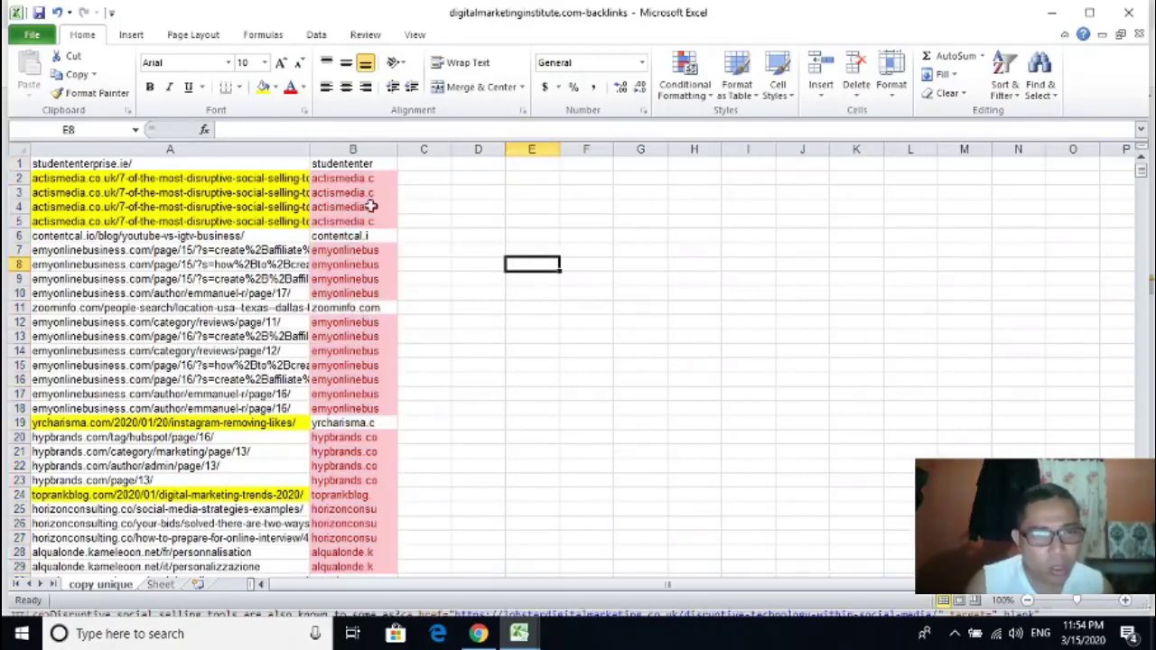
# Examine the highlighted duplicate entries in column B against their source URLs.
pyautogui.click(352, 179)
pyautogui.click(356, 207)
pyautogui.click(364, 221)
pyautogui.click(365, 280)
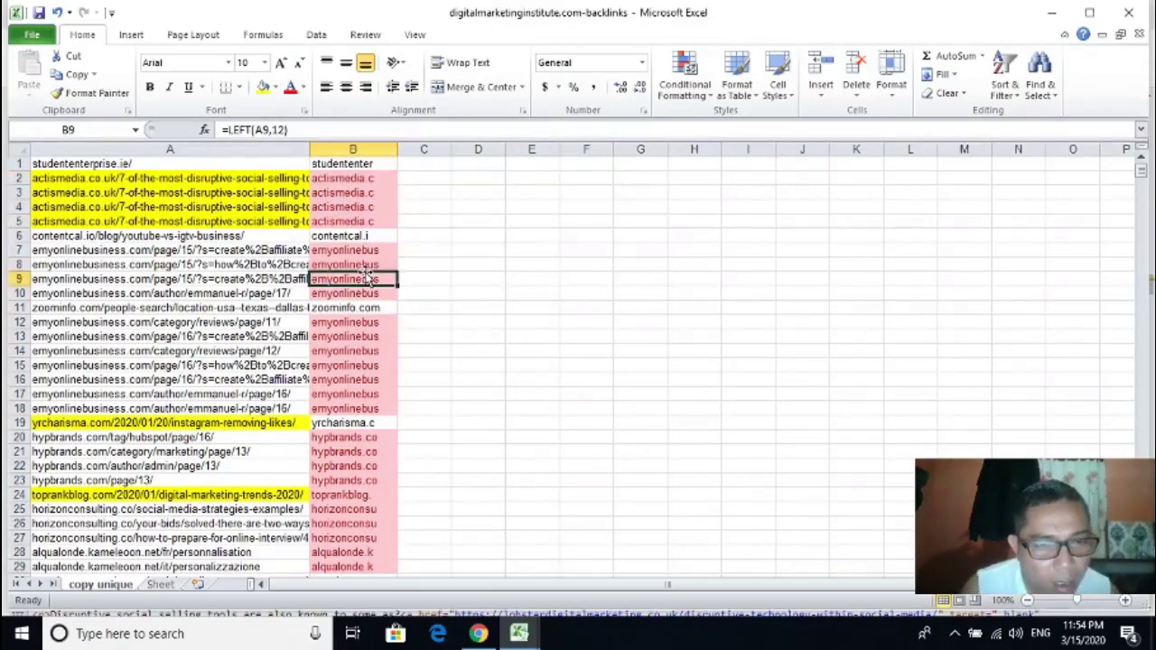
pyautogui.click(360, 322)
pyautogui.click(354, 379)
pyautogui.scroll(-9, 355, 433)
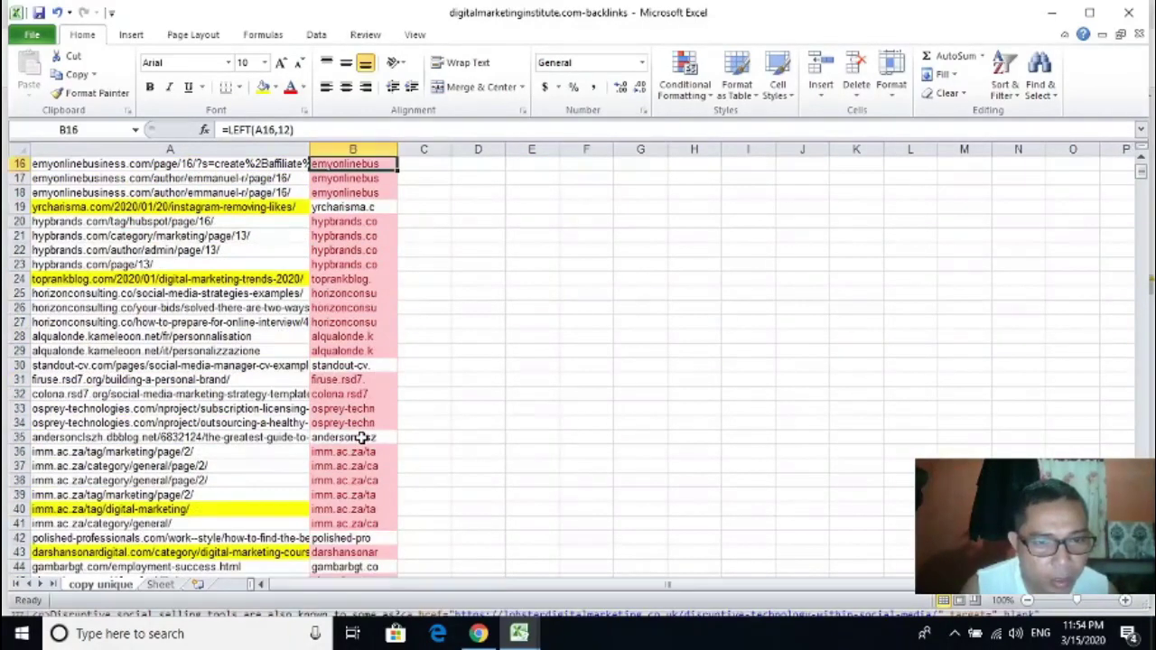
pyautogui.scroll(9, 361, 440)
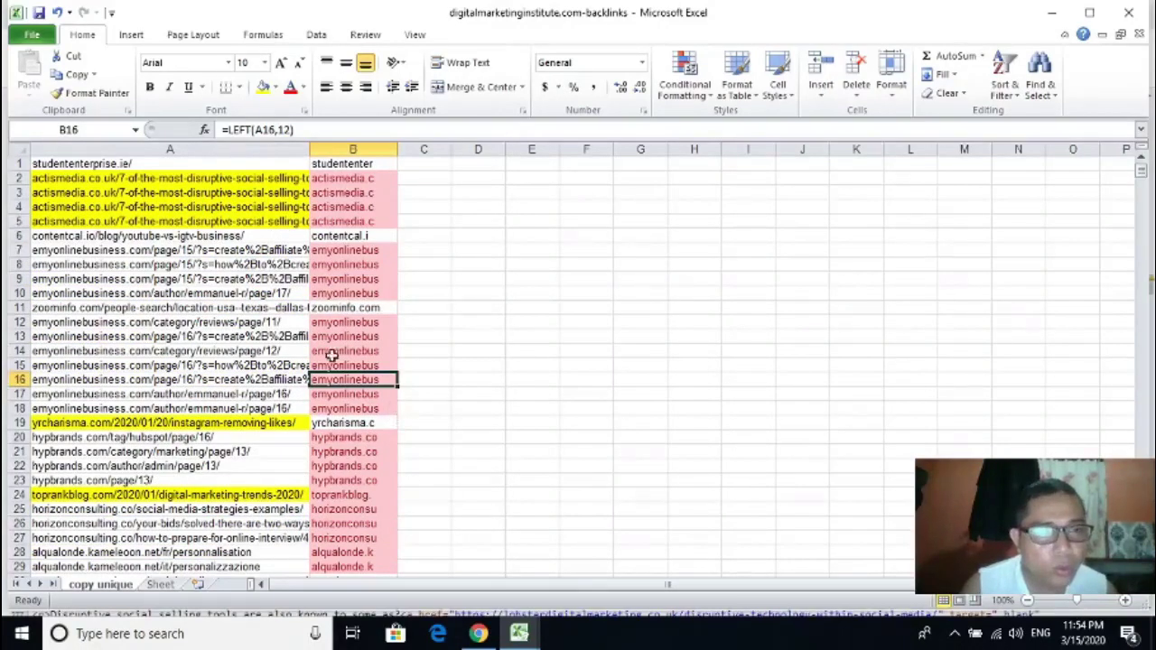
# Remove the duplicate rows by comparing column B only, with the selection expanded to include the source URLs in column A.
pyautogui.click(9, 149)
pyautogui.click(352, 149)
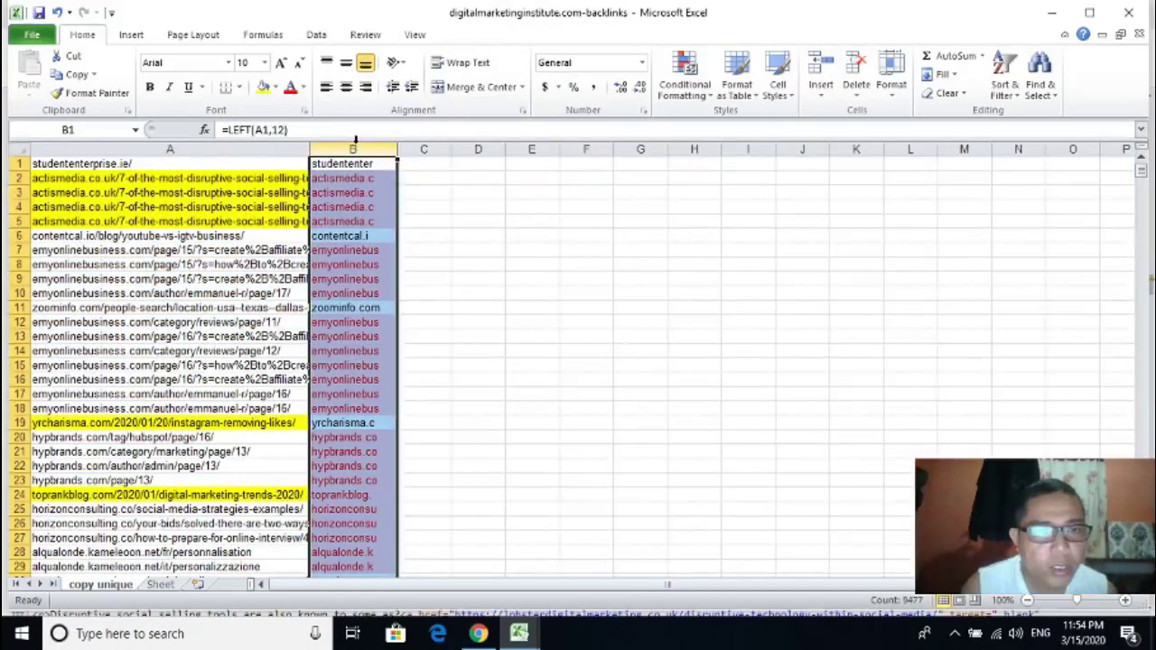
pyautogui.click(317, 36)
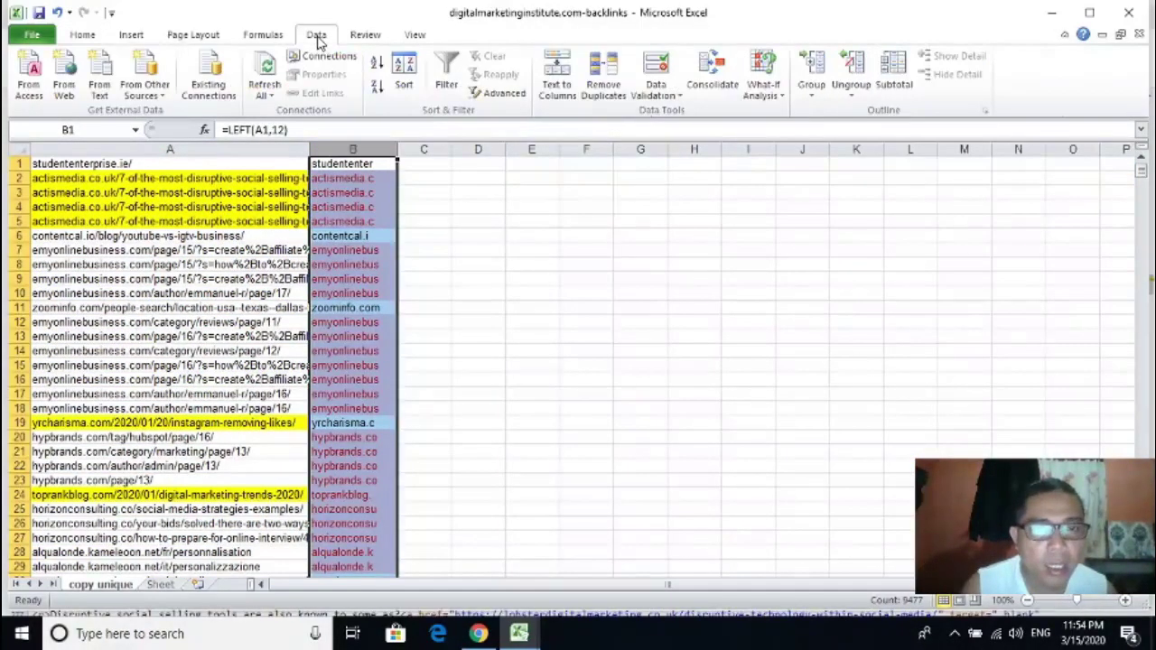
pyautogui.click(603, 86)
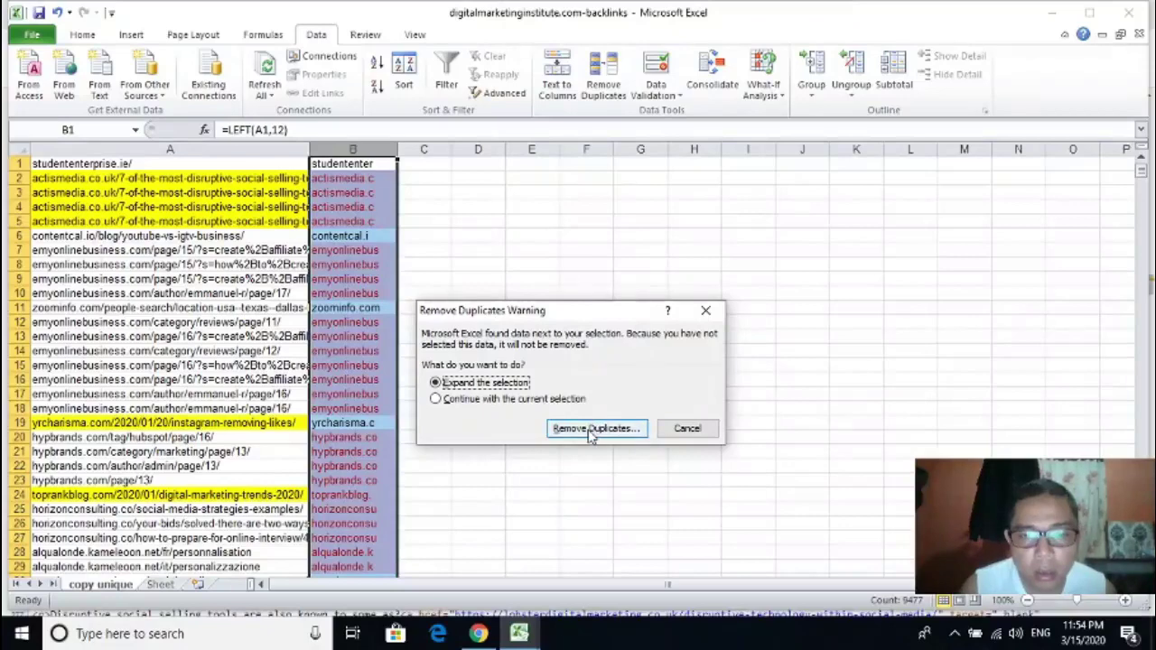
pyautogui.click(563, 430)
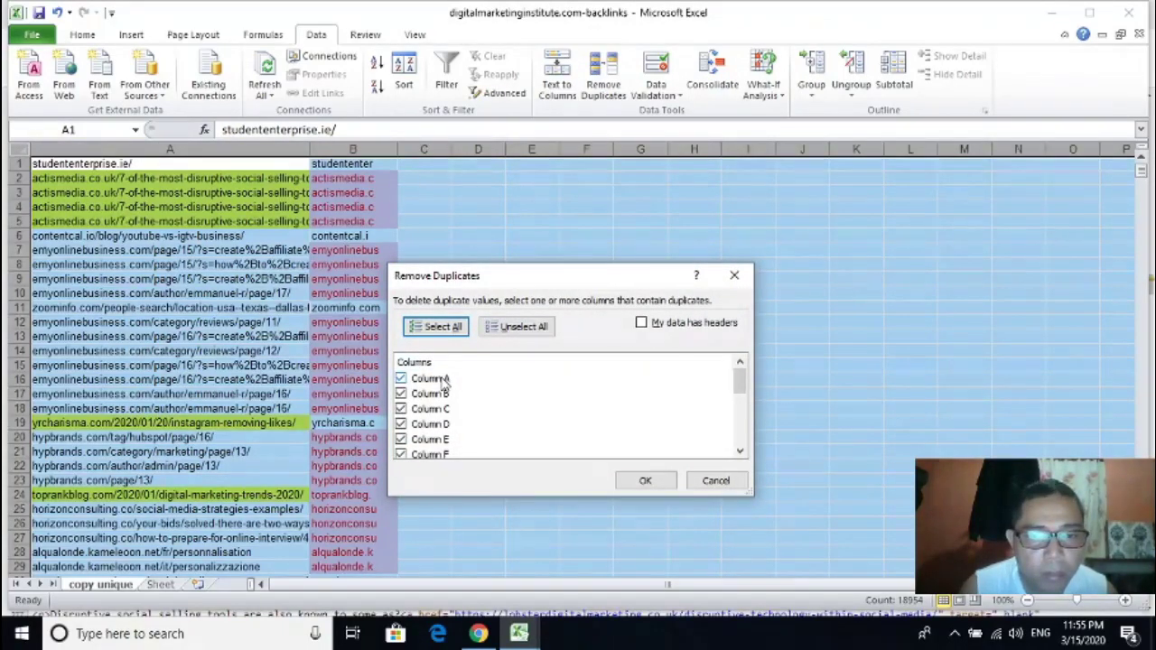
pyautogui.click(512, 336)
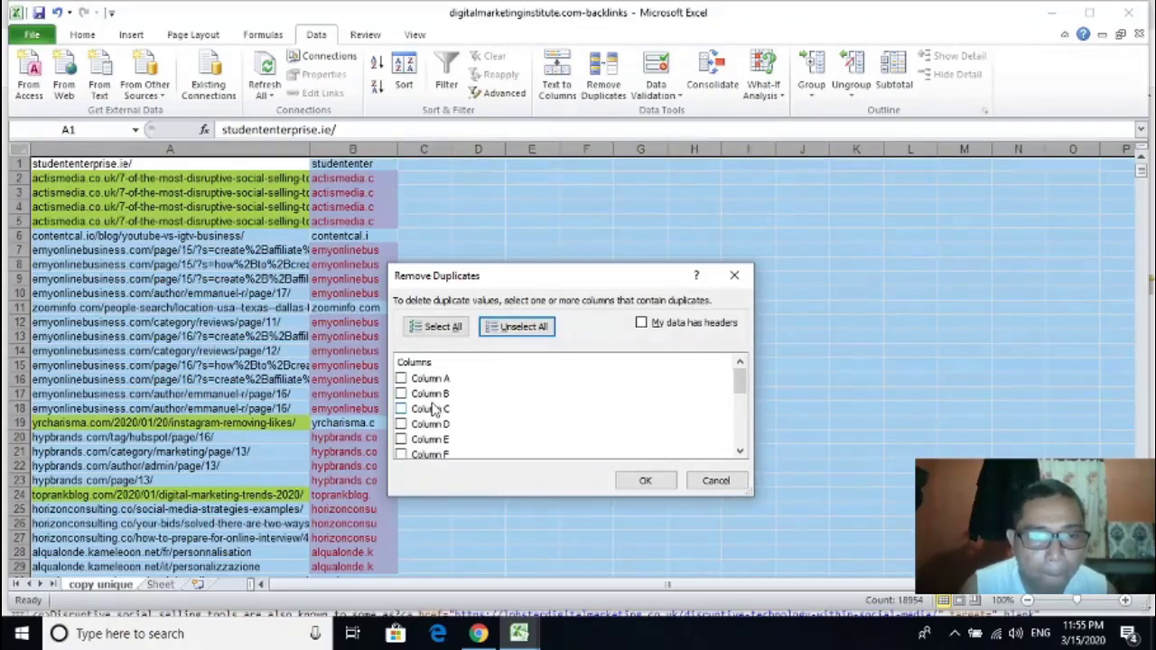
pyautogui.click(435, 394)
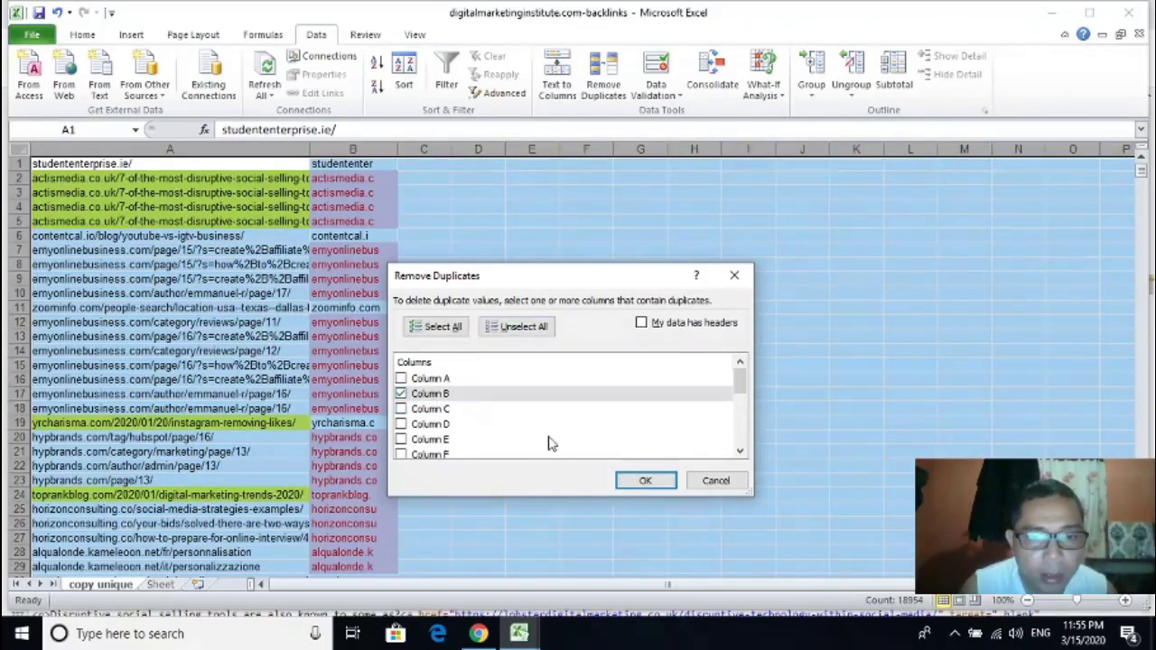
pyautogui.click(645, 480)
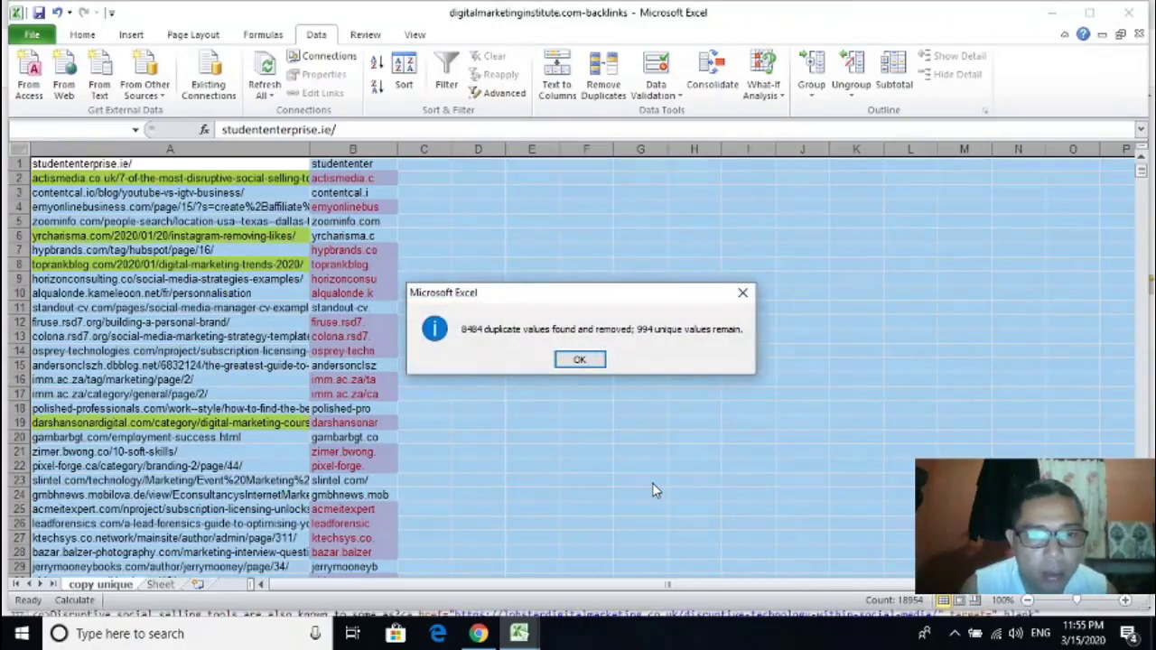
pyautogui.click(578, 360)
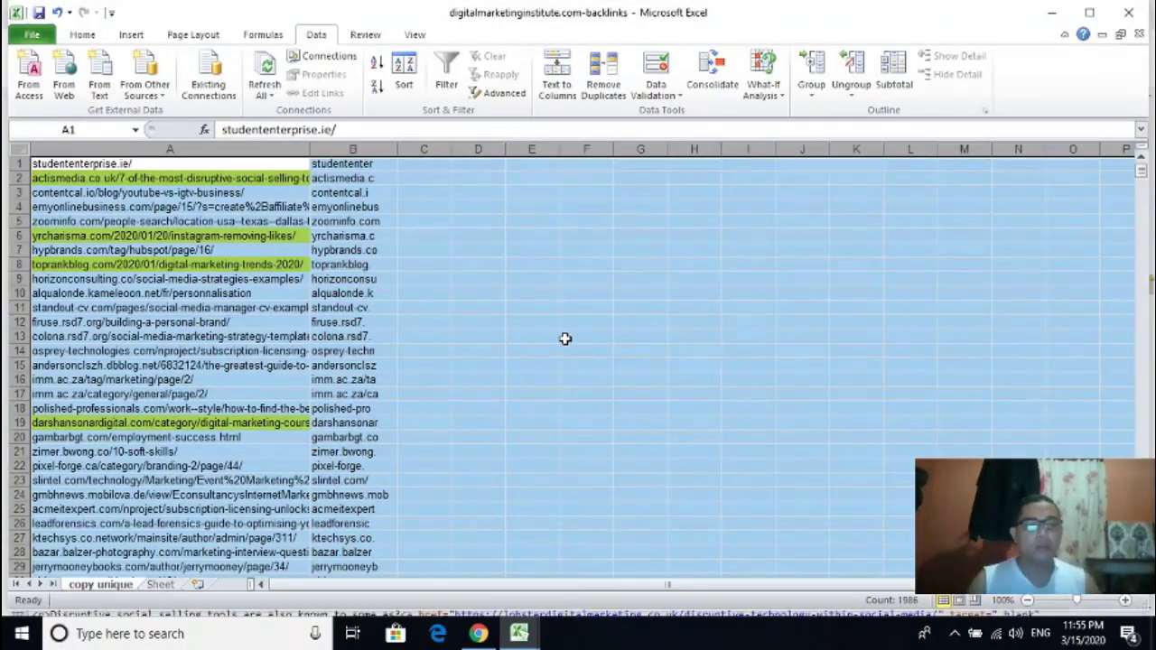
pyautogui.click(587, 235)
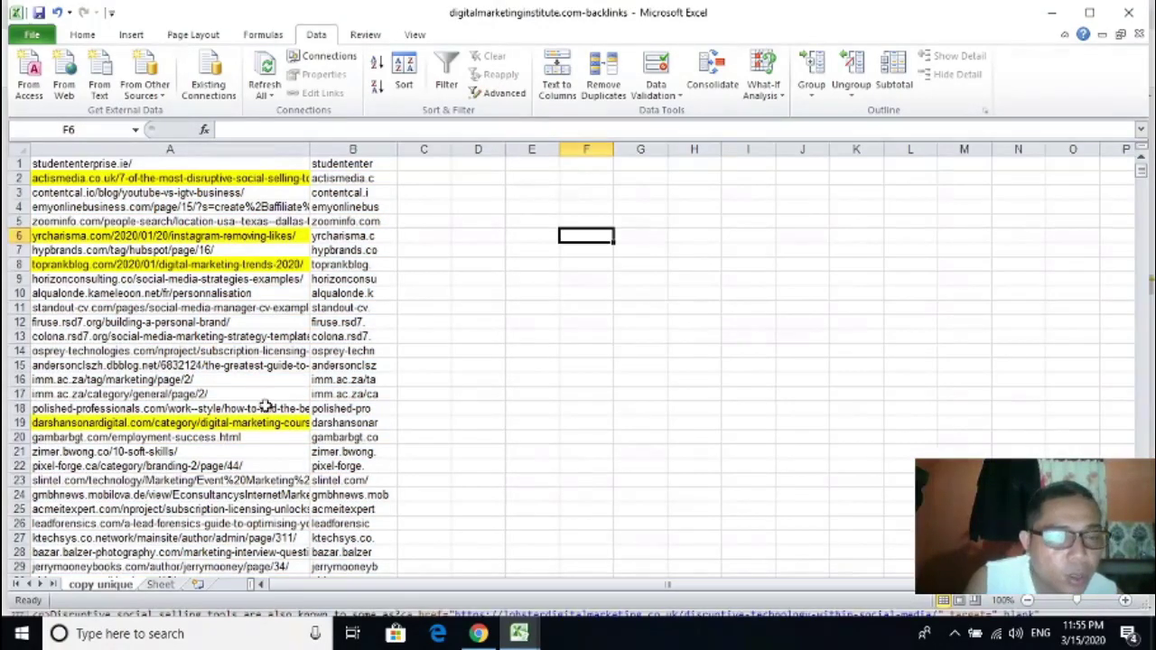
# Review the remaining URLs and their extracted text in columns A and B, and select all of column A to check its entry count.
pyautogui.scroll(-17, 264, 424)
pyautogui.scroll(7, 266, 440)
pyautogui.scroll(10, 266, 440)
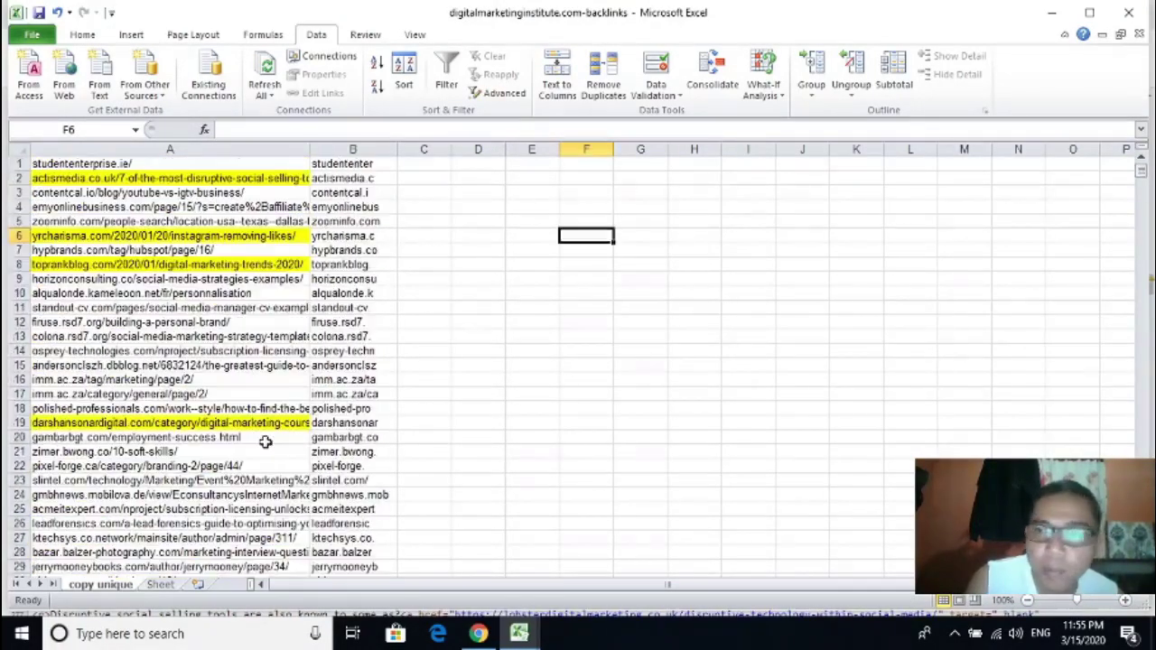
pyautogui.scroll(-20, 266, 442)
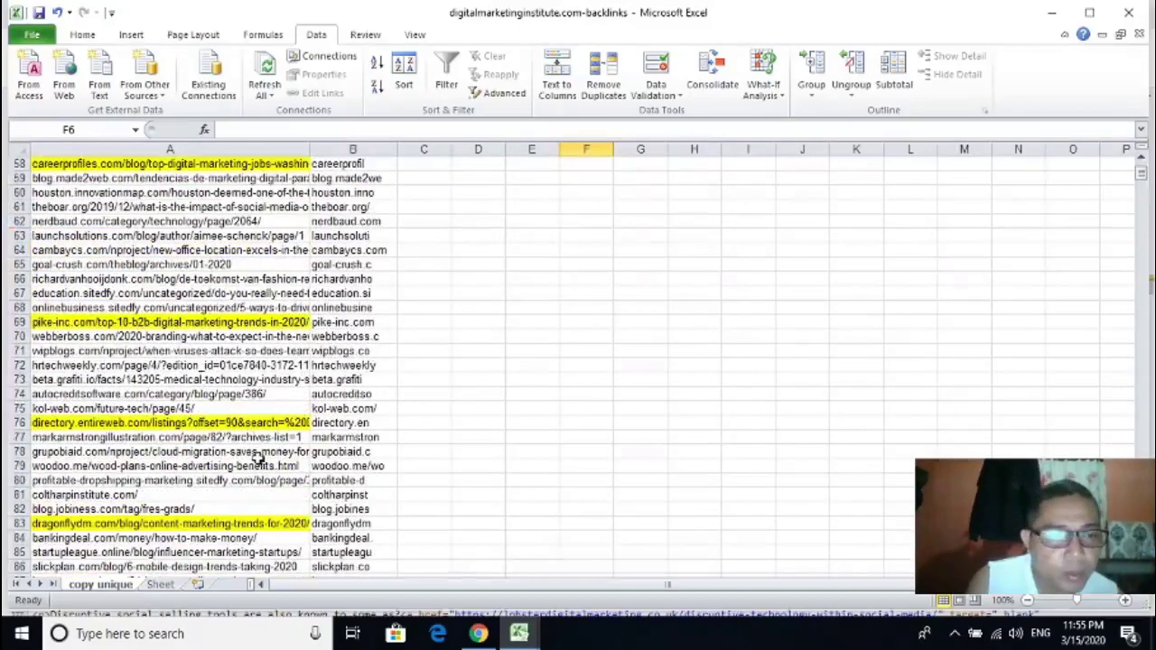
pyautogui.scroll(20, 260, 452)
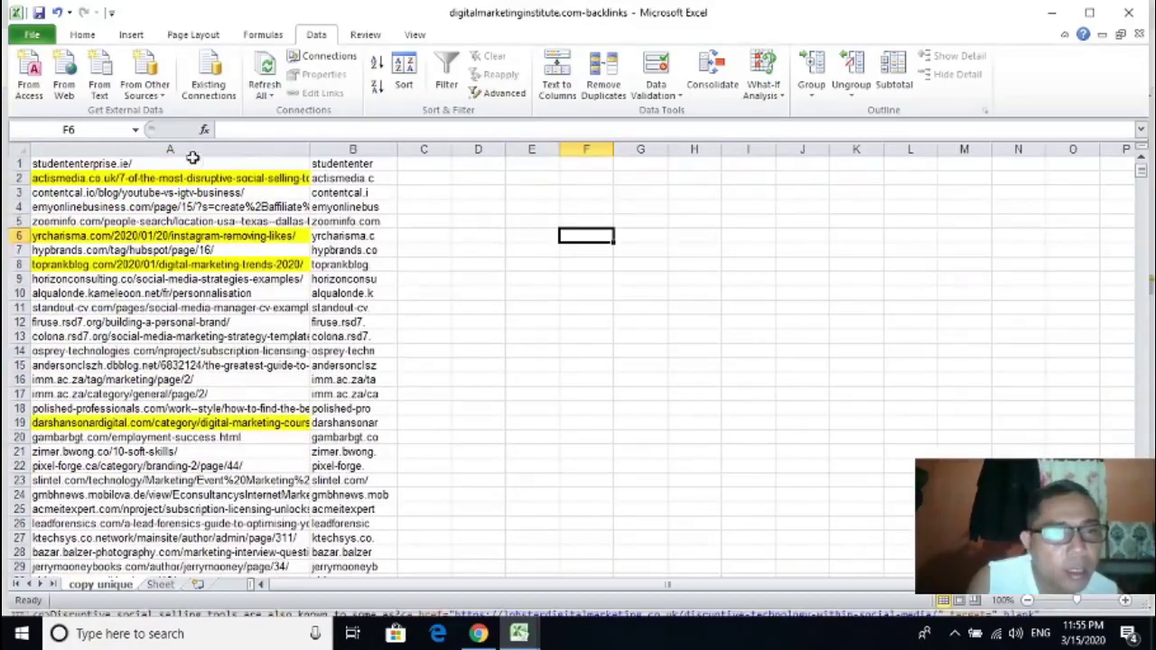
pyautogui.click(220, 150)
pyautogui.click(478, 207)
pyautogui.click(217, 150)
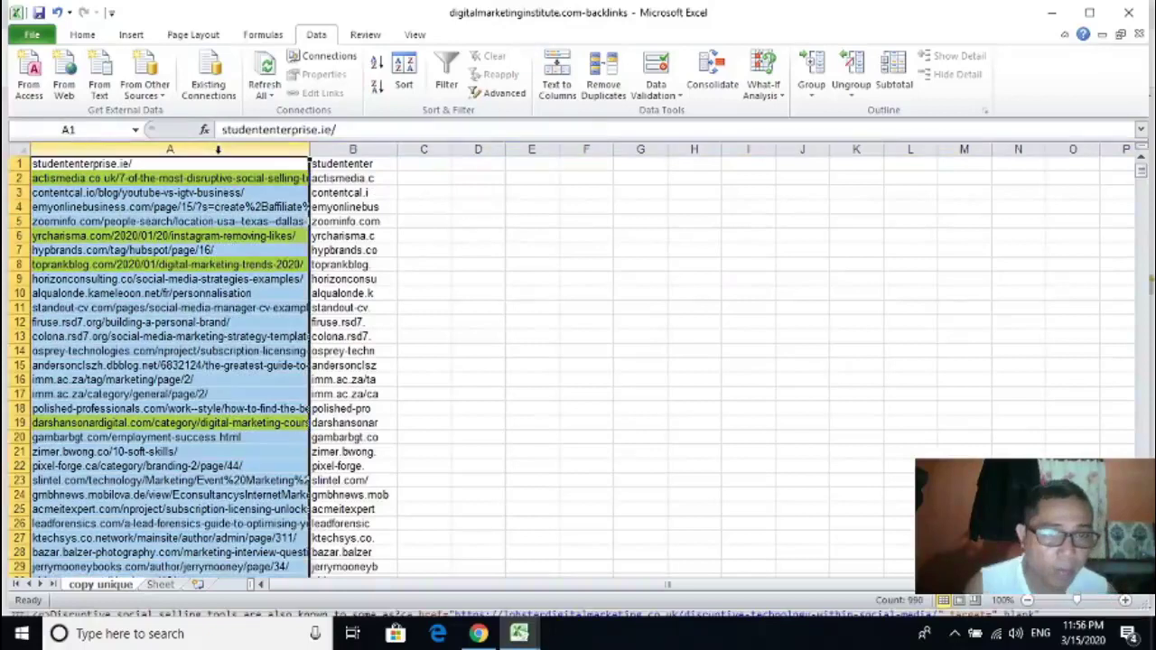